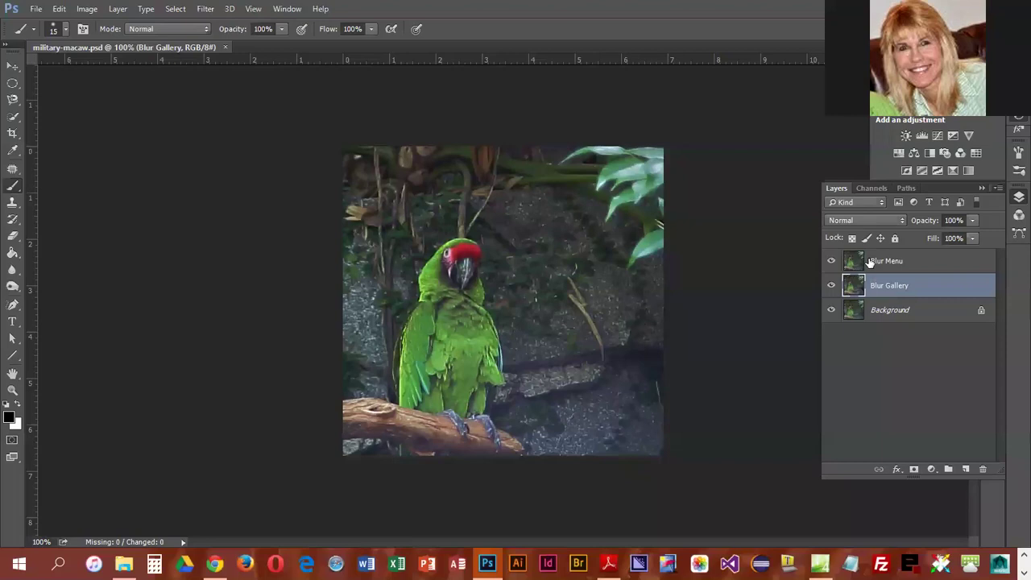
Convert the Blur Menu layer and the Blur Gallery layer to smart objects.
right_click(884, 260)
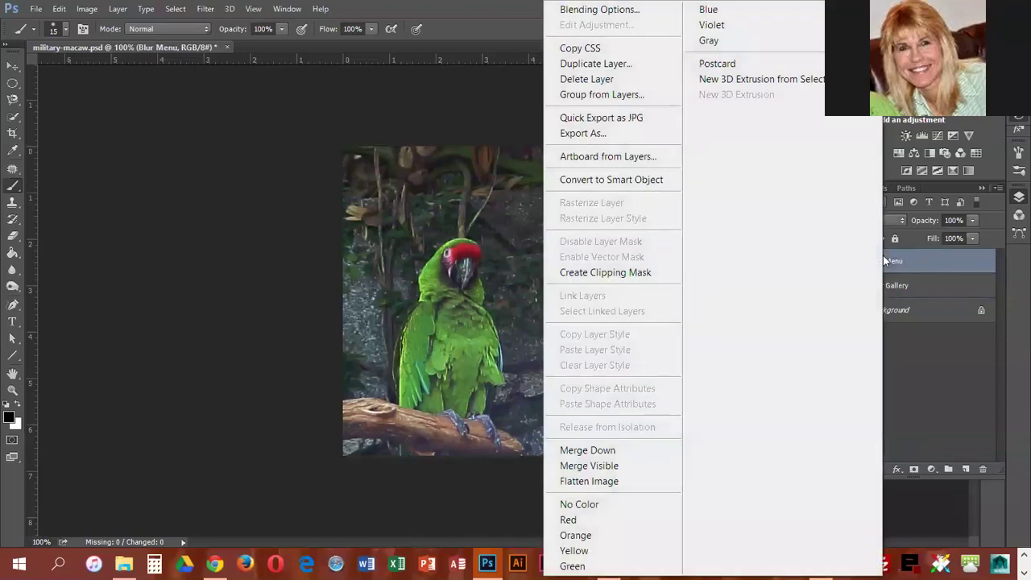
left_click(584, 177)
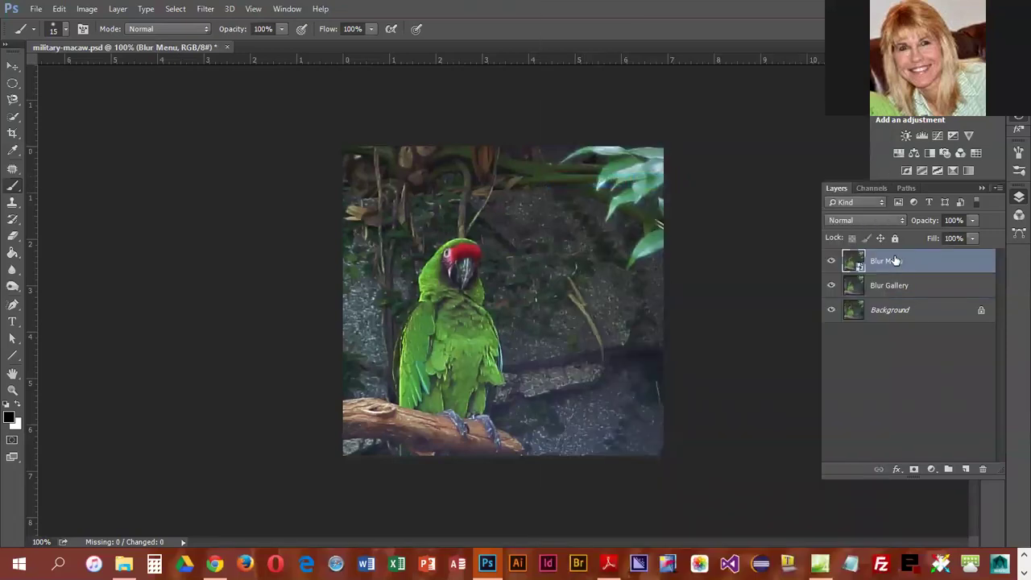
right_click(893, 288)
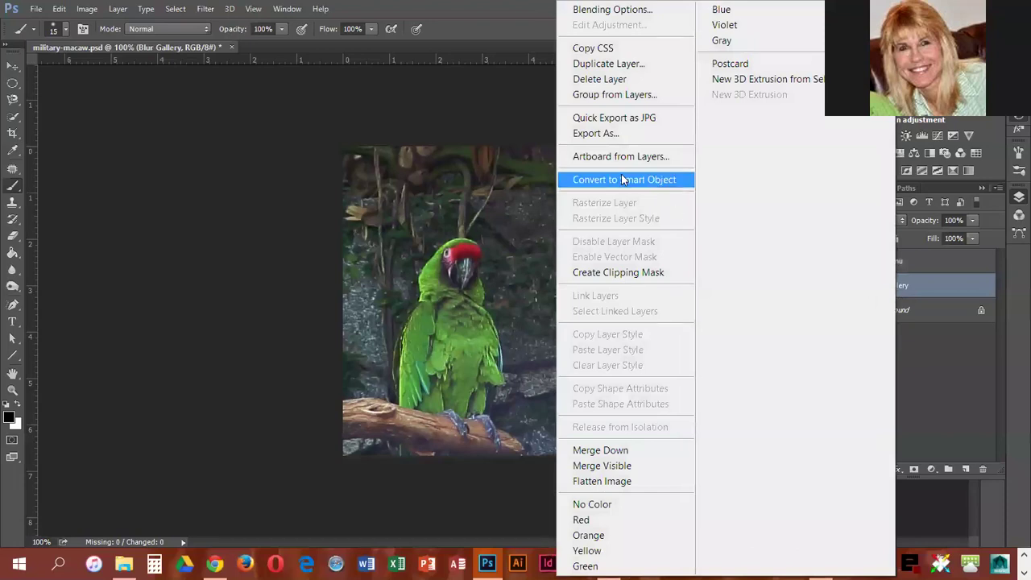
left_click(620, 178)
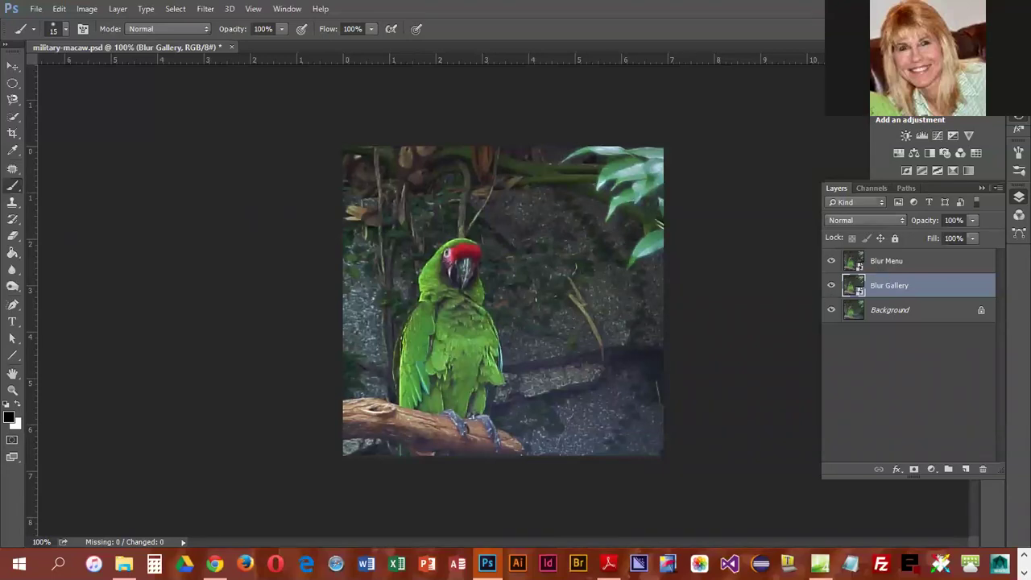
Select the parrot's head and body on the Blur Menu layer with the Quick Selection tool.
left_click(900, 264)
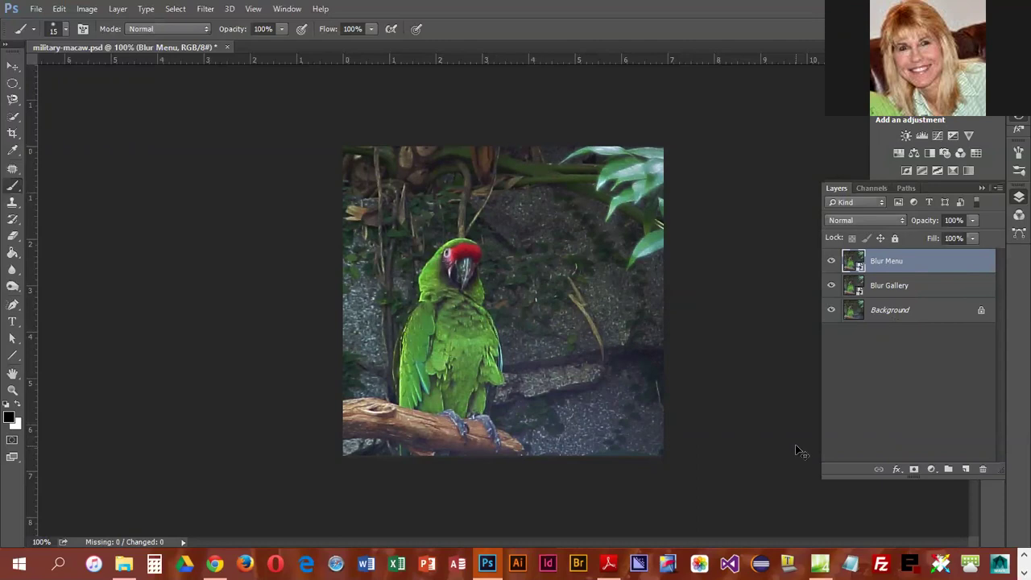
key("ctrl+plus")
scroll(650, 405, "down", 2)
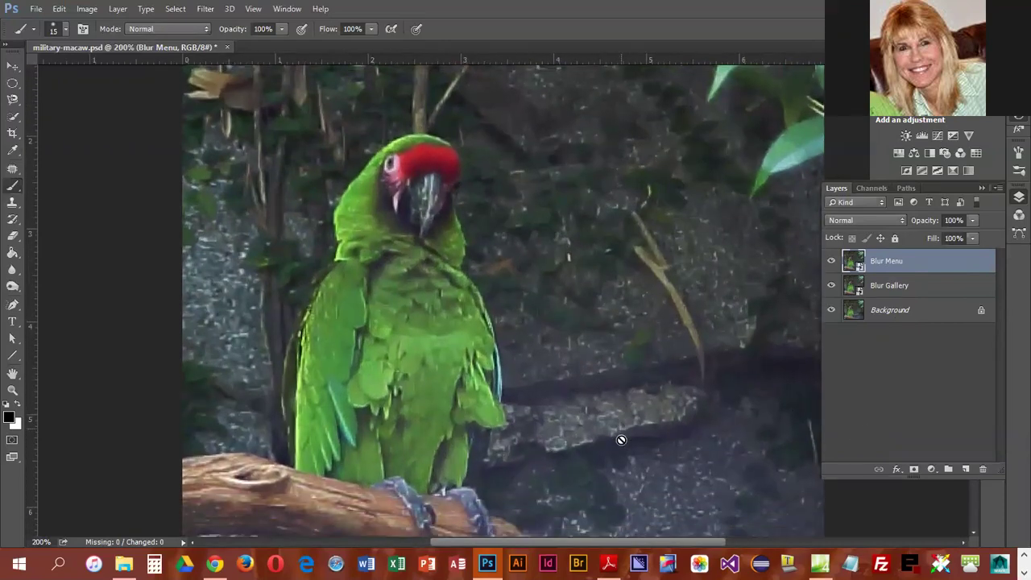
scroll(621, 440, "down", 3)
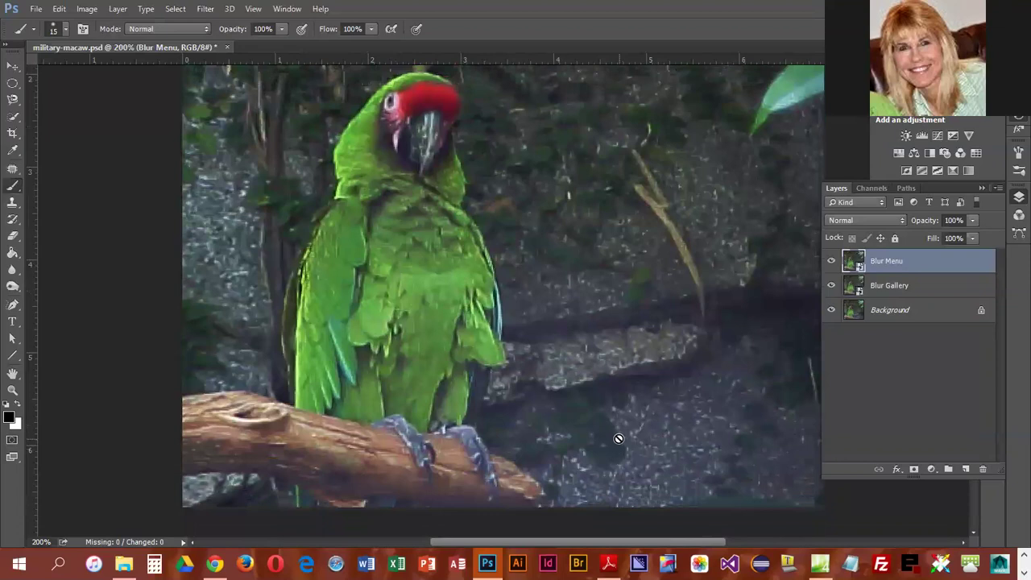
scroll(617, 438, "up", 1)
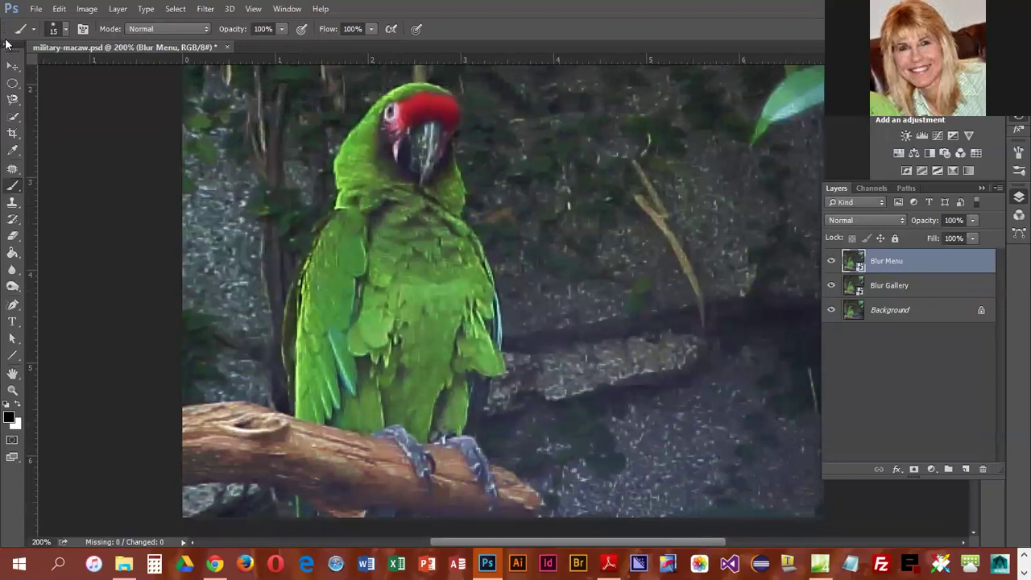
left_click(12, 117)
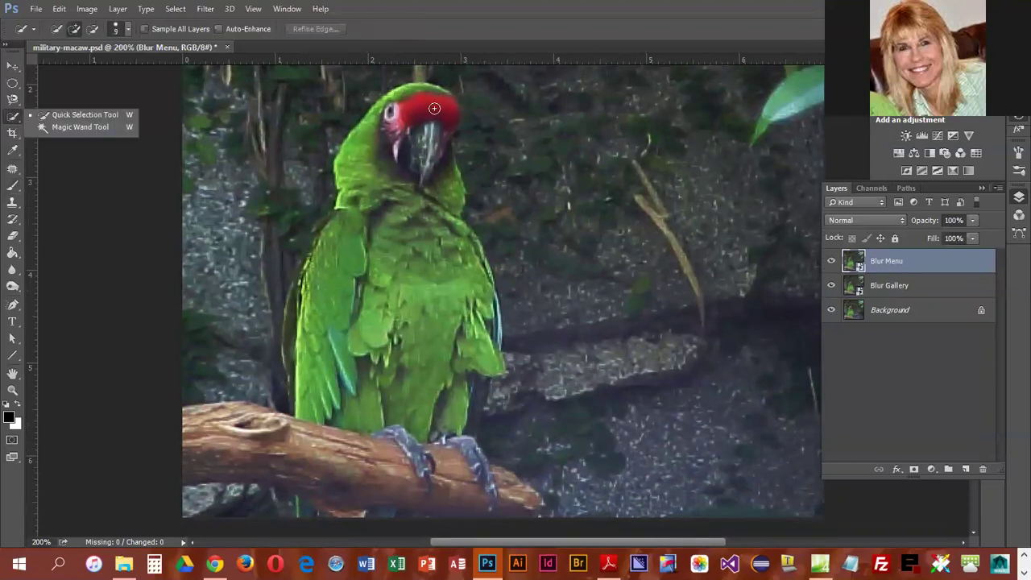
mouse_move(419, 99)
left_mouse_down()
mouse_move(404, 232)
mouse_move(414, 297)
mouse_move(416, 217)
mouse_move(434, 163)
mouse_move(436, 354)
mouse_move(398, 367)
mouse_move(389, 309)
mouse_move(364, 326)
mouse_move(346, 361)
mouse_move(349, 316)
mouse_move(435, 377)
mouse_move(460, 348)
left_mouse_up()
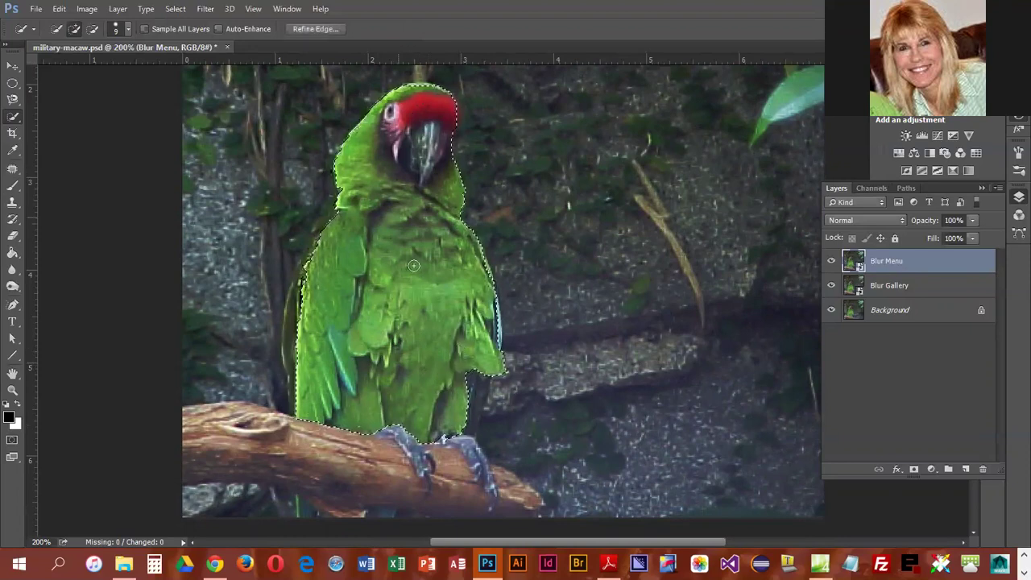
Add both of the parrot's feet to the selection by painting white in Quick Mask, reducing the brush to 8 for the claw tips.
scroll(414, 288, "down", 2)
scroll(413, 289, "down", 2)
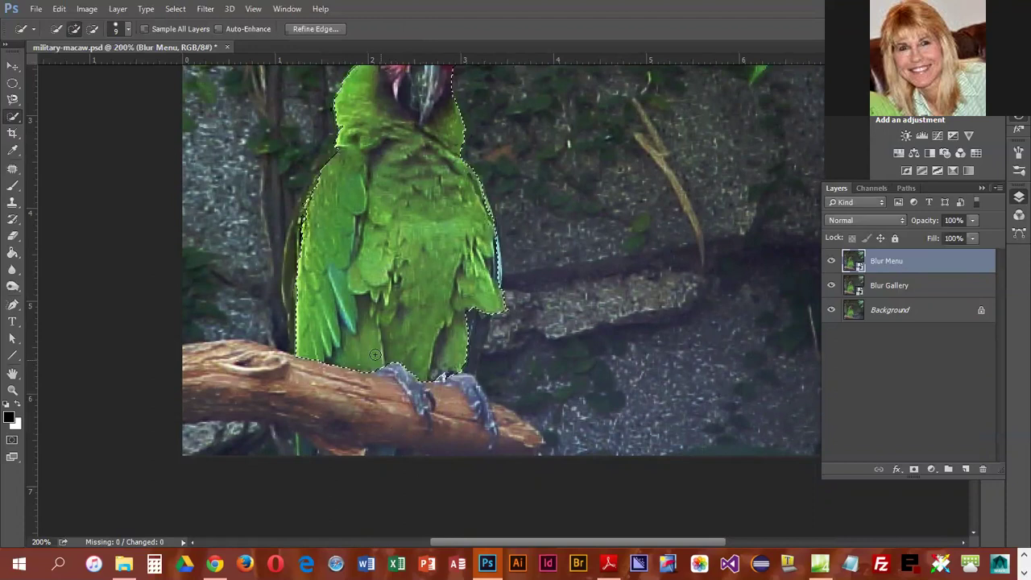
key("q")
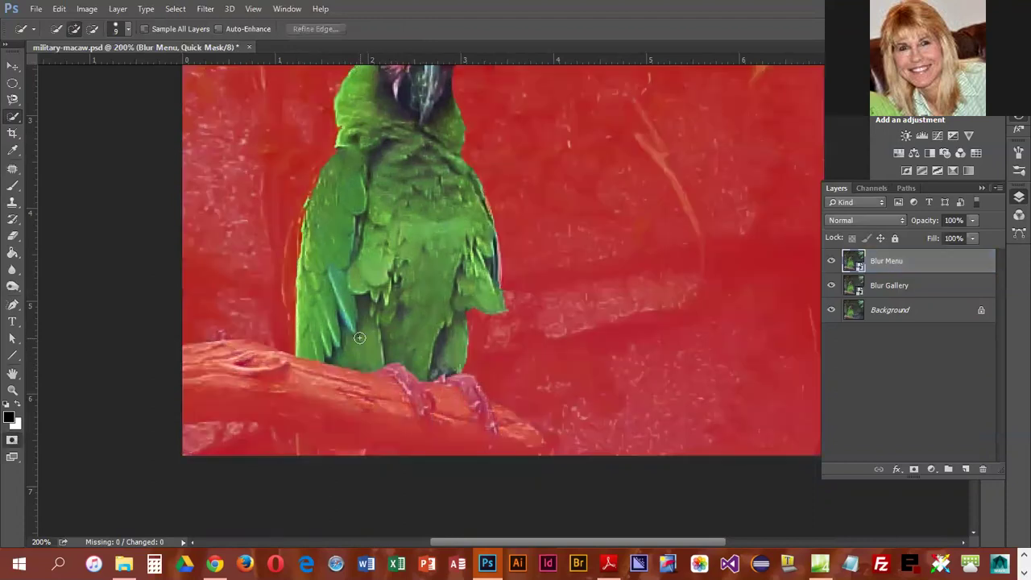
left_click(20, 405)
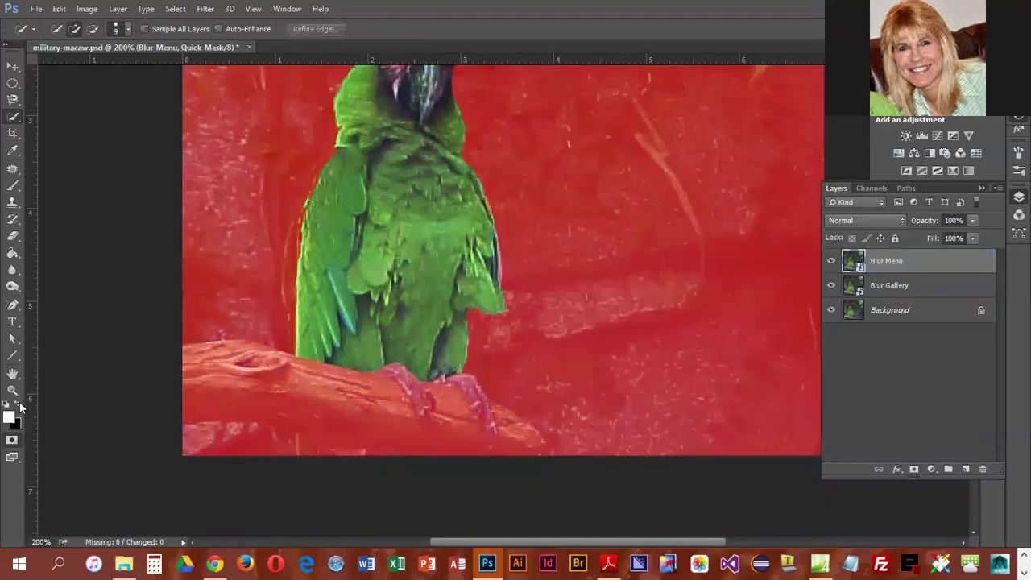
left_click(12, 186)
mouse_move(414, 381)
left_mouse_down()
mouse_move(379, 365)
mouse_move(407, 377)
mouse_move(426, 417)
left_mouse_up()
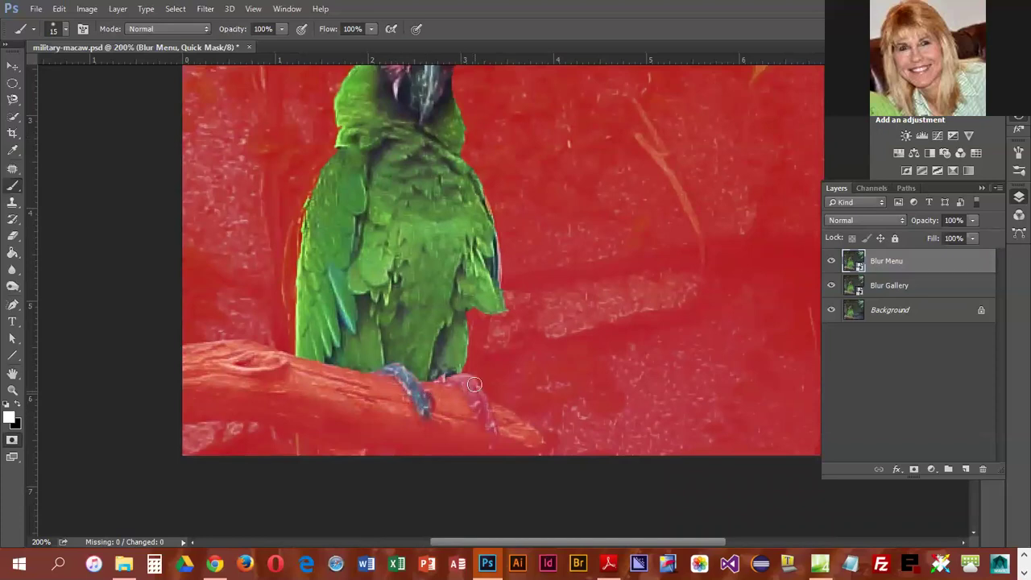
mouse_move(457, 379)
left_mouse_down()
mouse_move(489, 427)
mouse_move(458, 376)
mouse_move(490, 429)
left_mouse_up()
key("bracketleft")
key("bracketleft")
key("bracketleft")
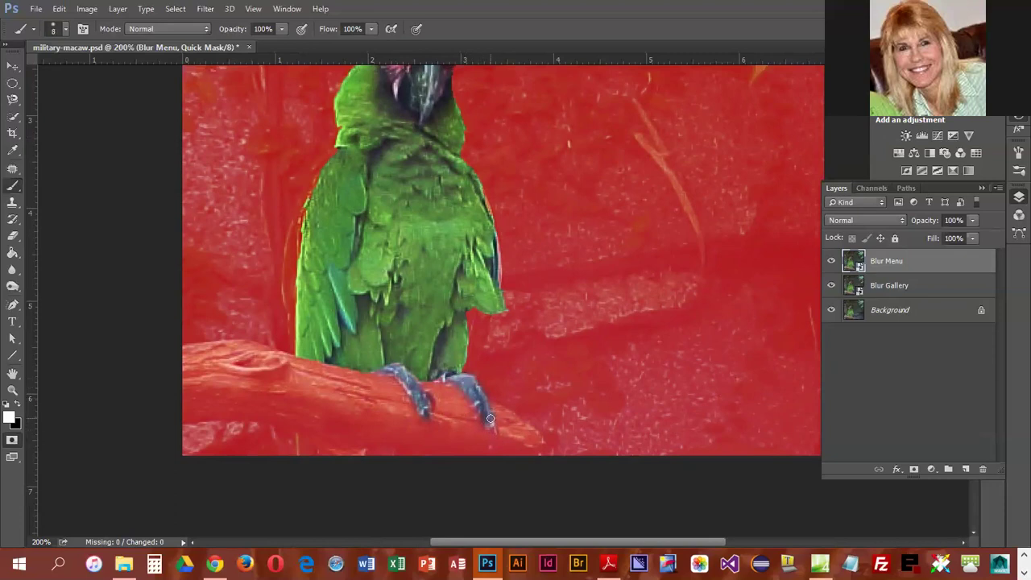
mouse_move(494, 433)
left_mouse_down()
mouse_move(492, 446)
mouse_move(490, 420)
left_mouse_up()
Paint the tail tip below the branch into the Quick Mask and return to the selection.
scroll(347, 465, "down", 1)
left_click_drag(304, 431, 302, 430)
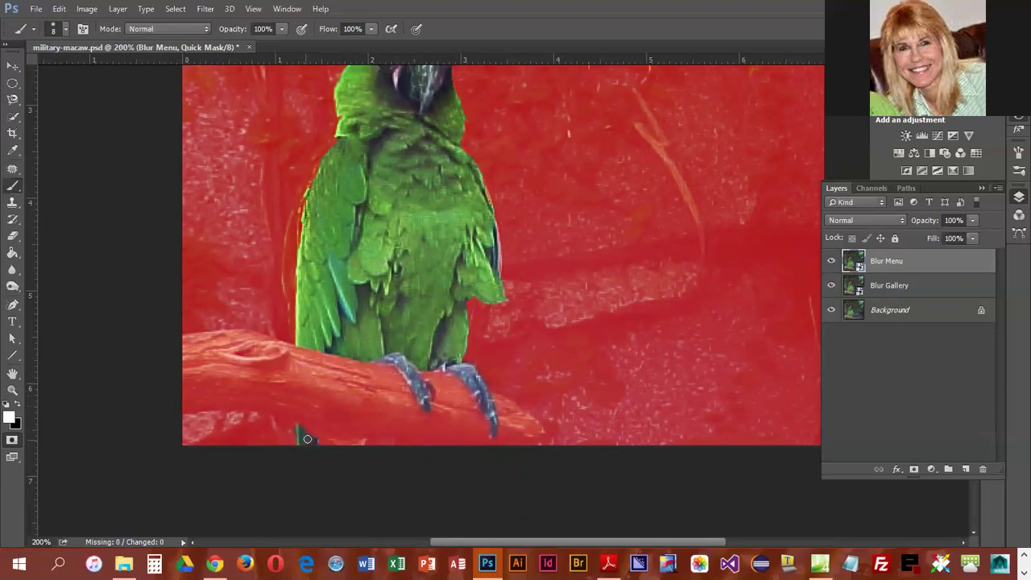
left_click(315, 446)
key("q")
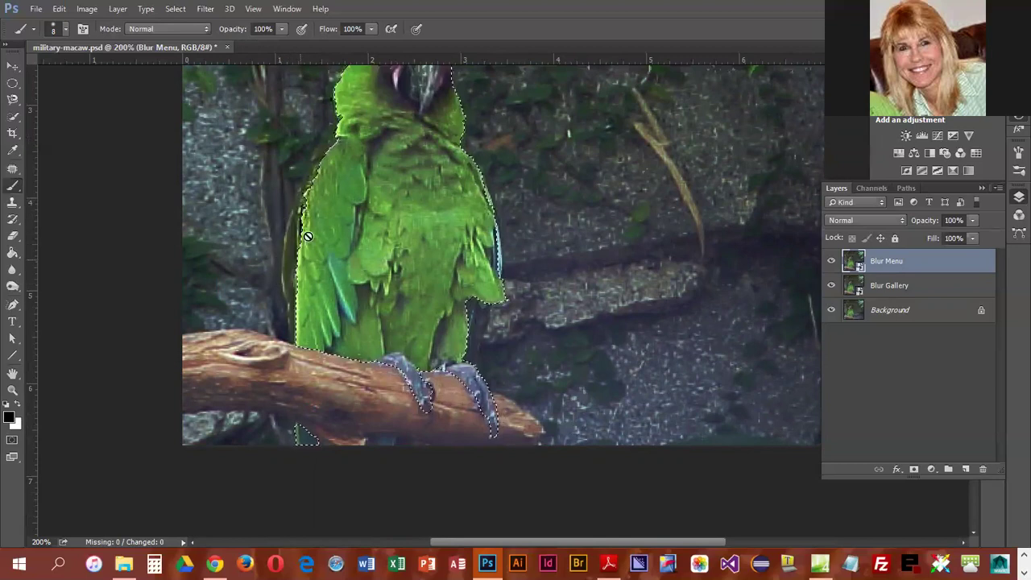
Add the dark outer edge of the parrot's left-hand wing, up to the shoulder, to the selection in Quick Mask.
key("q")
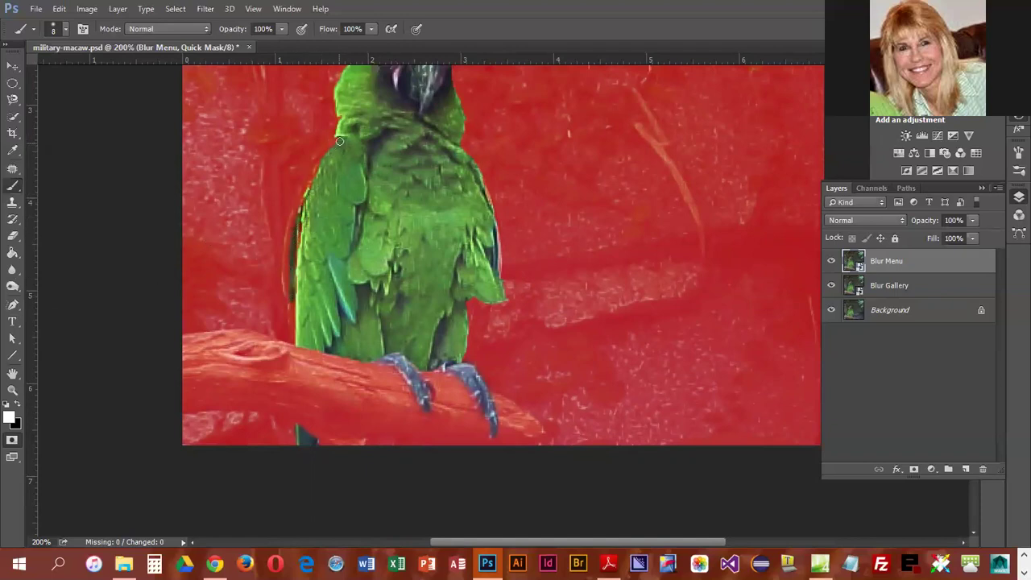
mouse_move(291, 228)
left_mouse_down()
mouse_move(284, 270)
mouse_move(298, 334)
left_mouse_up()
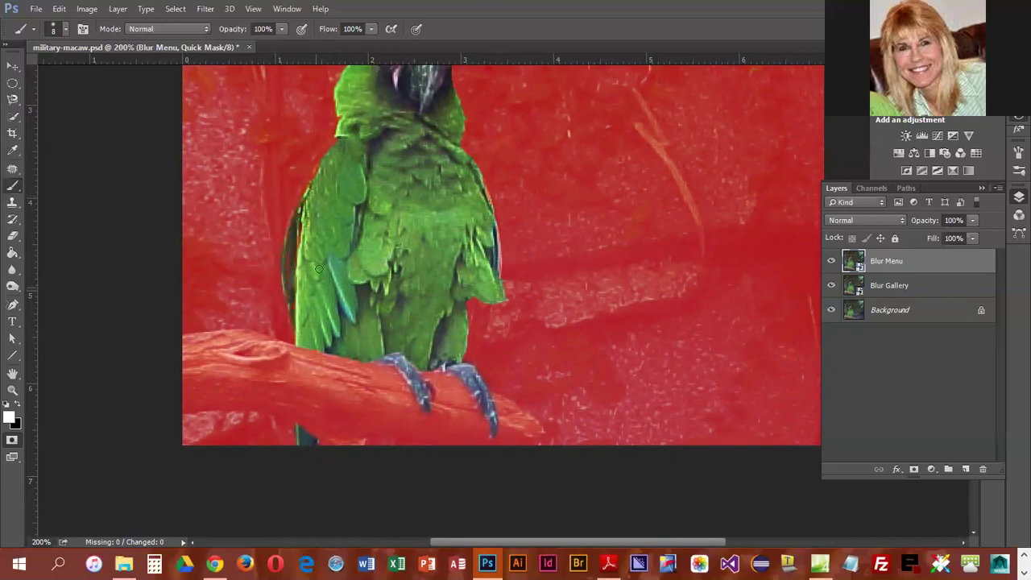
left_click_drag(334, 138, 313, 187)
key("q")
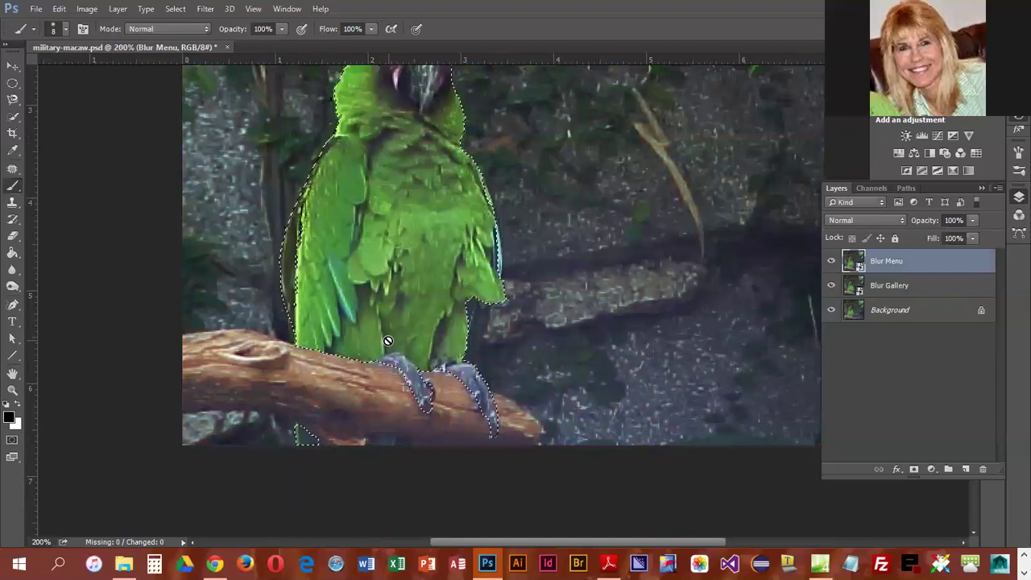
Examine the selection outline around the parrot's wings, head and feet, comparing the Quick Mask overlay with the normal view.
scroll(416, 265, "up", 1)
key("q")
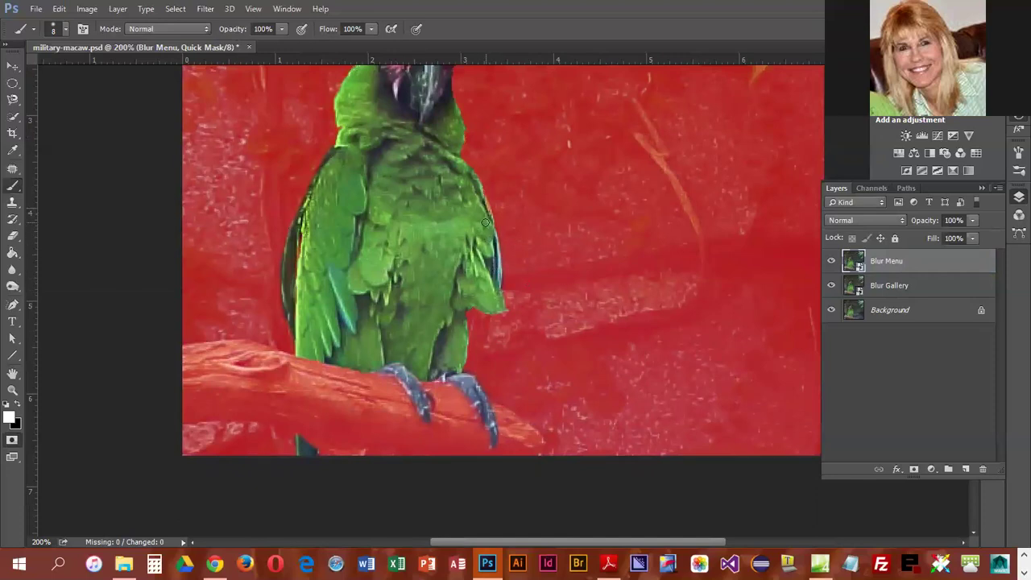
scroll(393, 248, "up", 3)
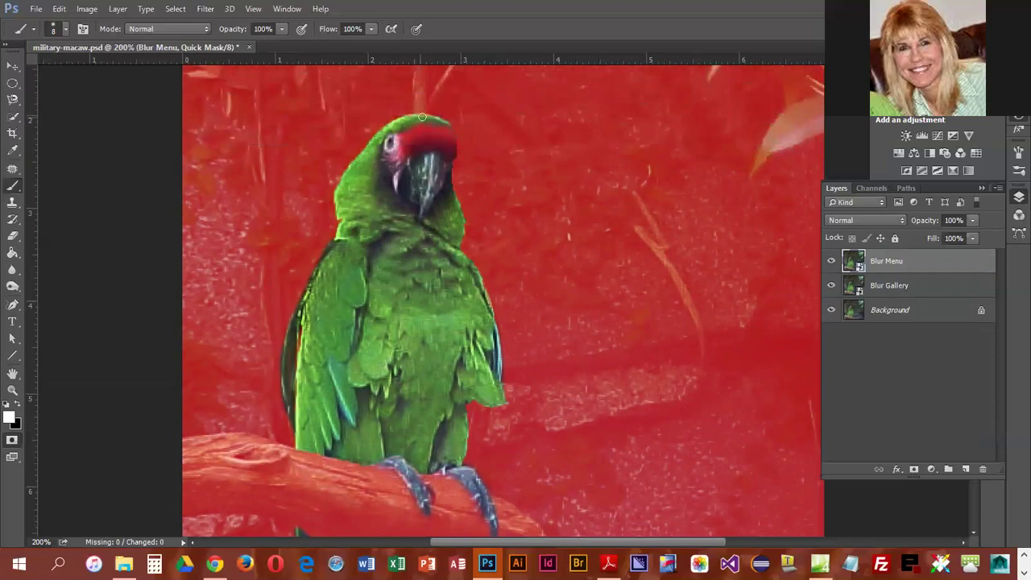
key("q")
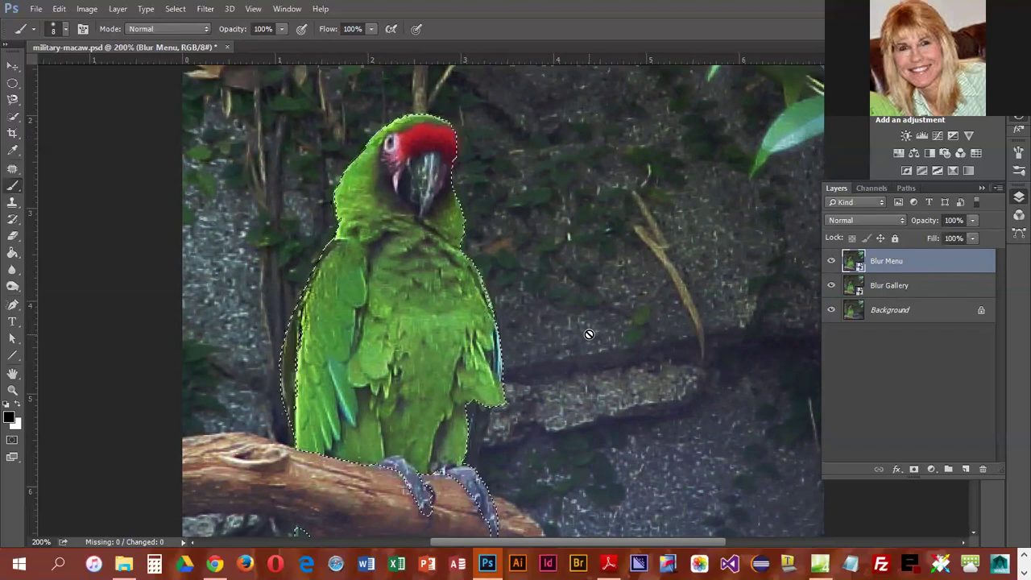
scroll(589, 333, "down", 1)
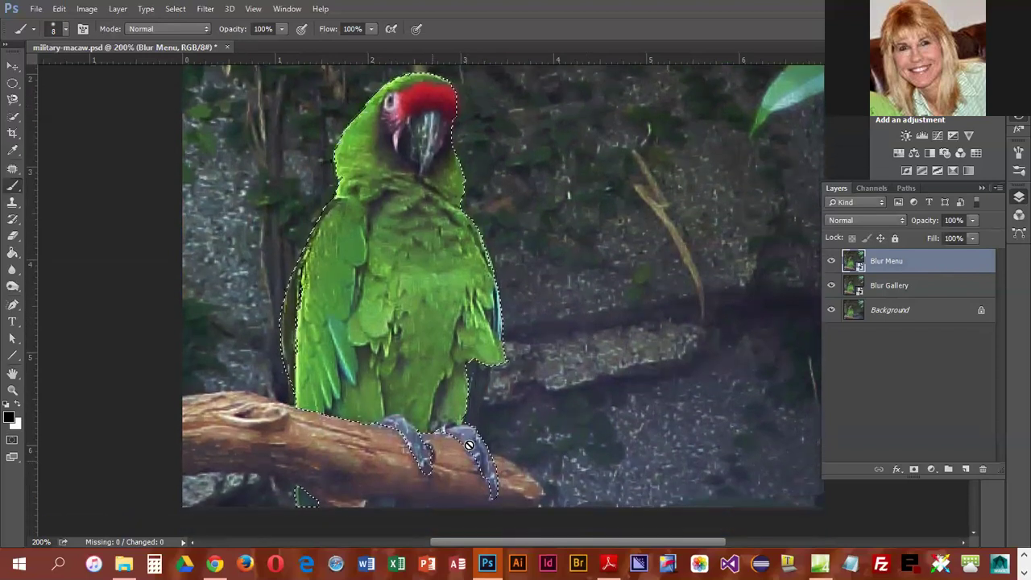
key("q")
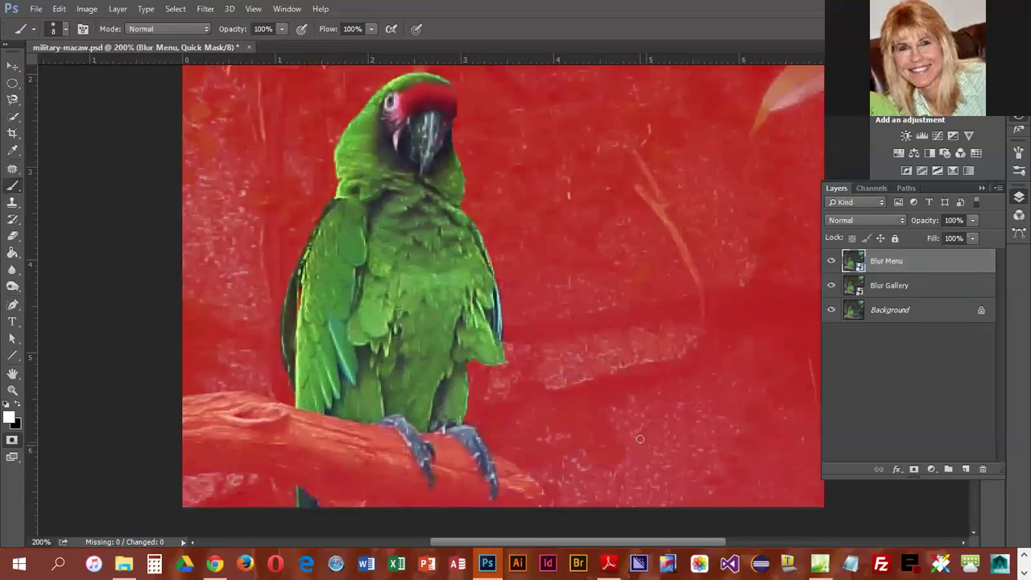
key("q")
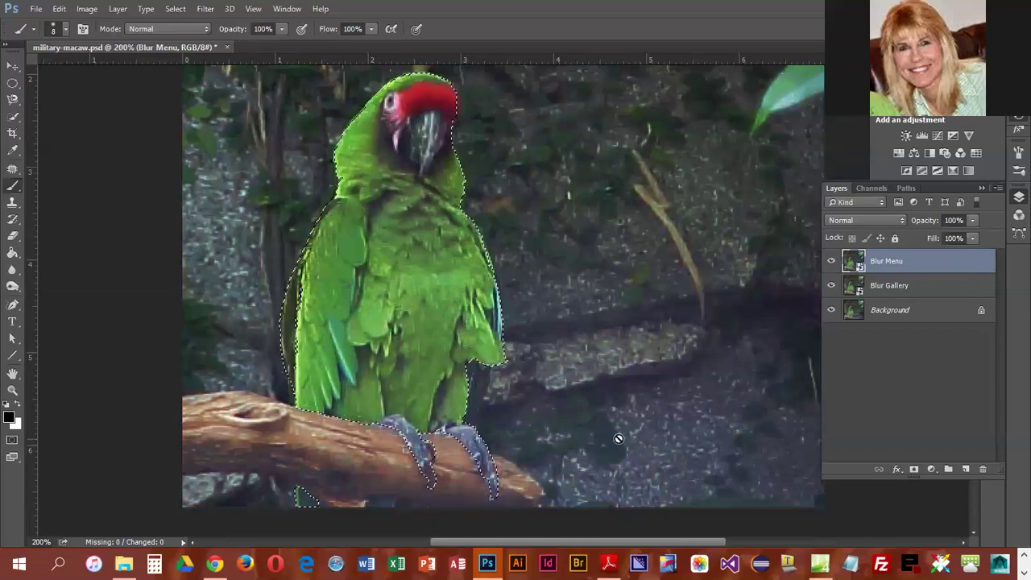
scroll(560, 460, "down", 1)
scroll(561, 461, "up", 3)
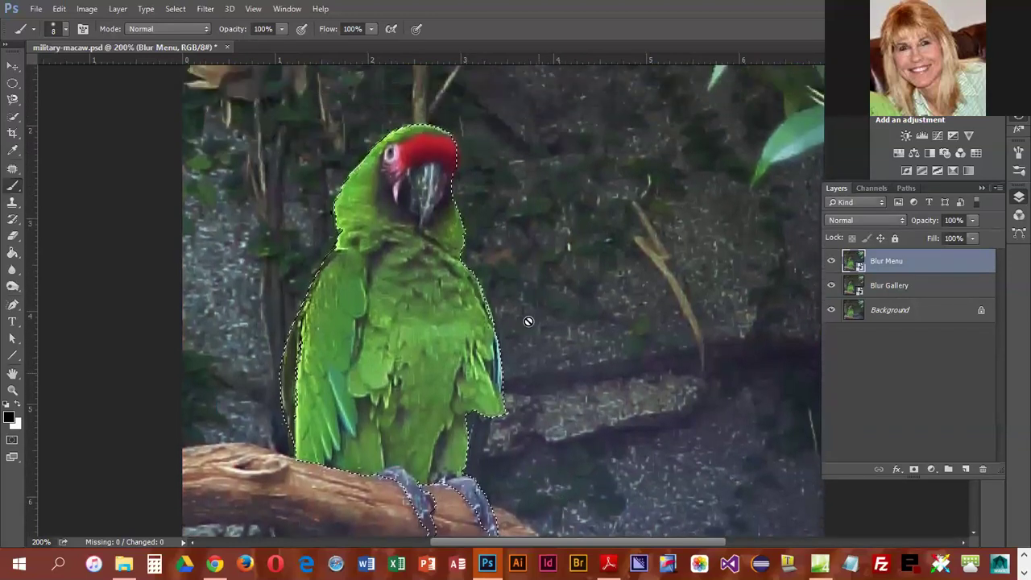
Invert the selection so it covers the background around the parrot.
key("ctrl+minus")
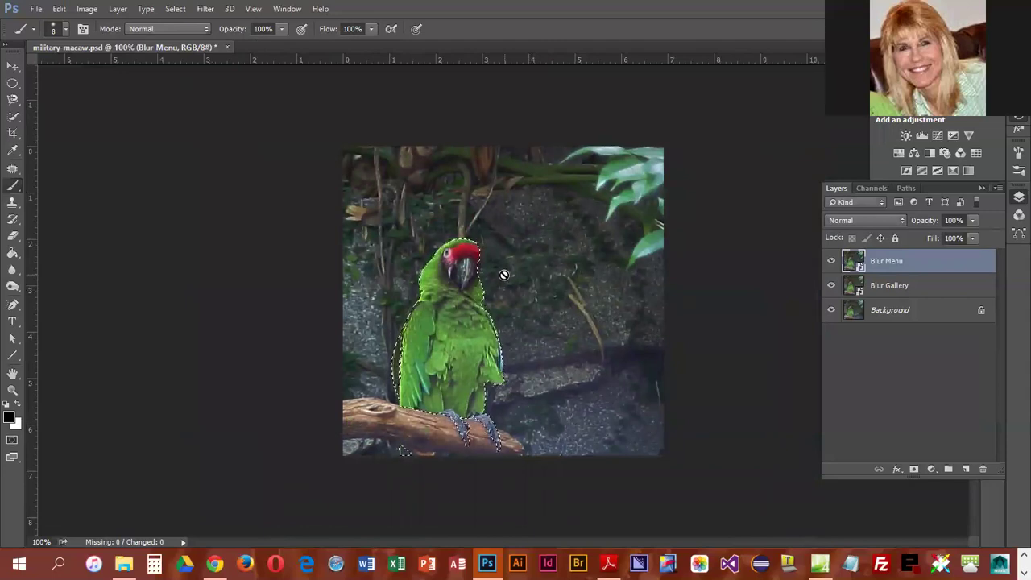
left_click(175, 9)
left_click(199, 71)
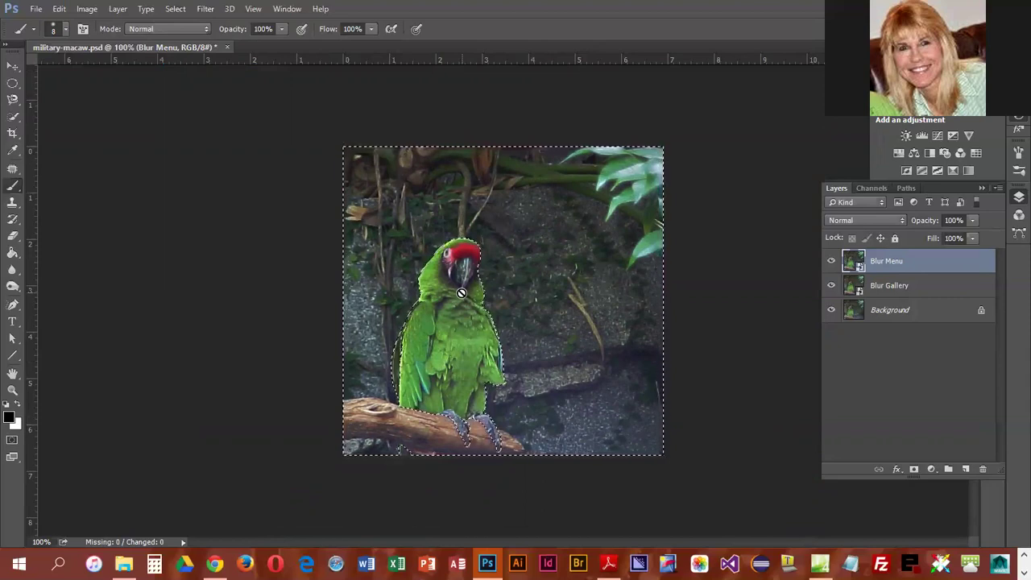
Apply a Gaussian Blur with a radius of 2.4 pixels to the selected background on the Blur Menu layer.
left_click(207, 10)
mouse_move(248, 188)
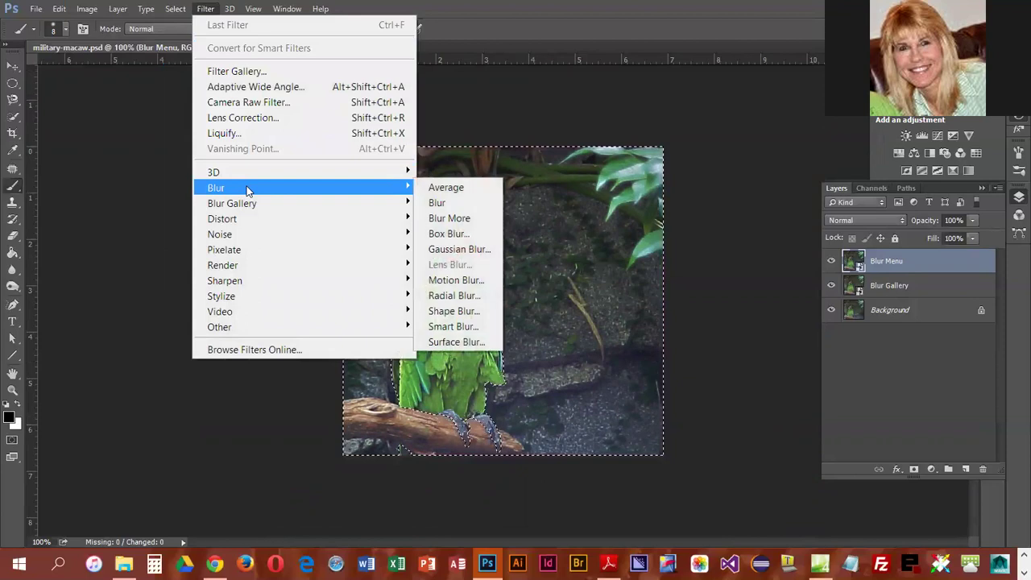
left_click(460, 250)
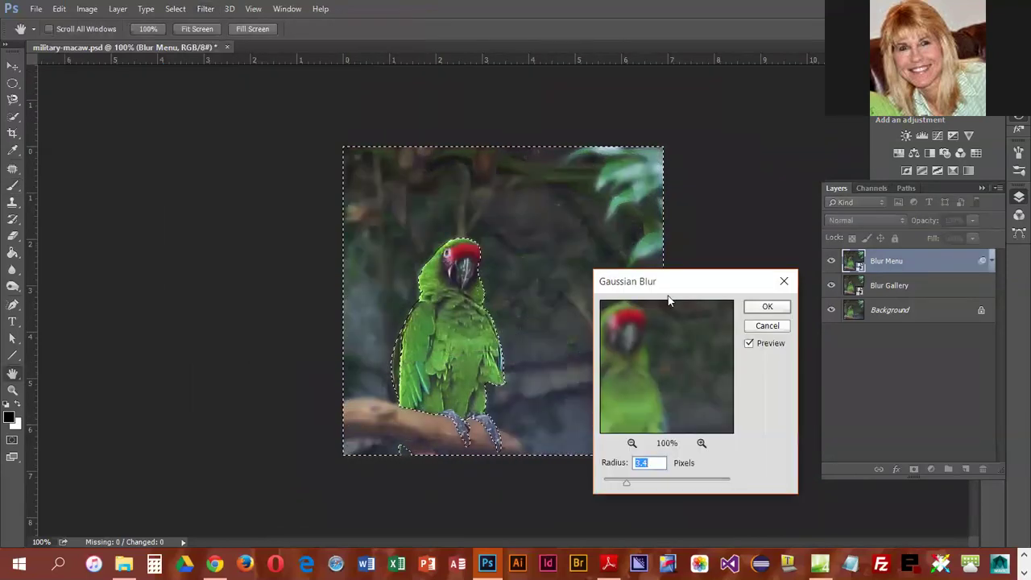
left_click_drag(687, 288, 710, 118)
left_click_drag(636, 194, 680, 200)
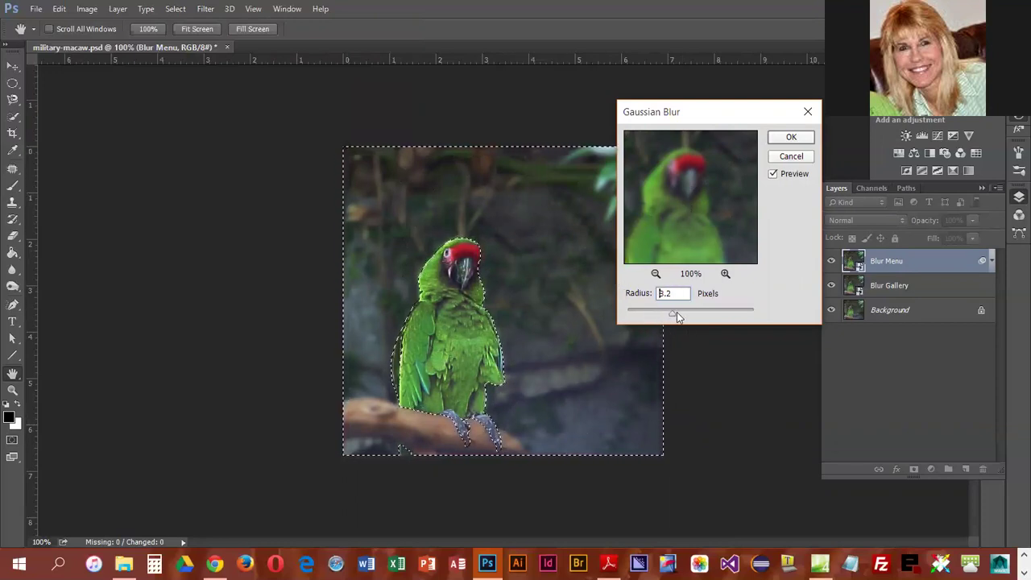
left_click_drag(696, 317, 762, 321)
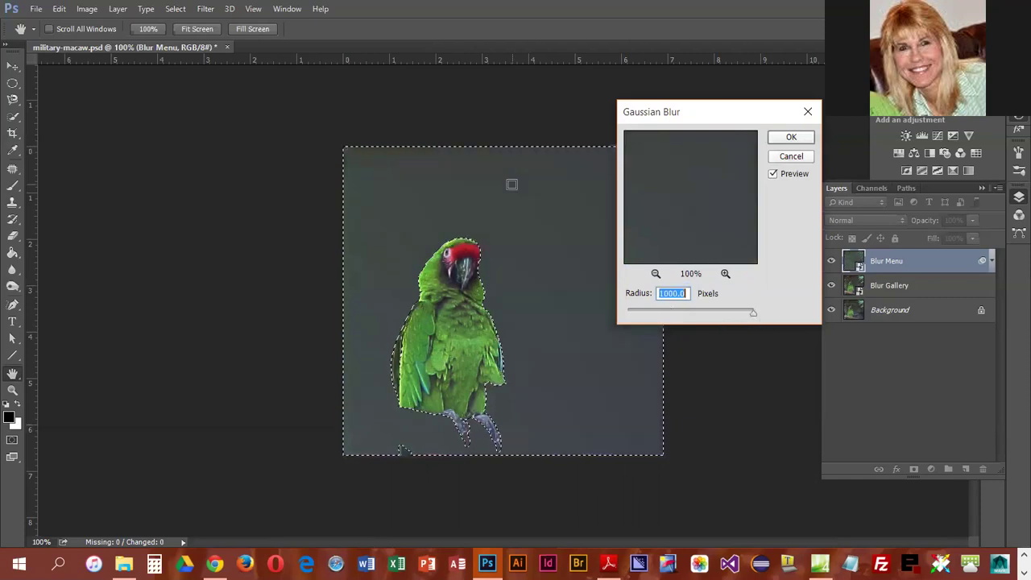
left_click_drag(755, 314, 649, 314)
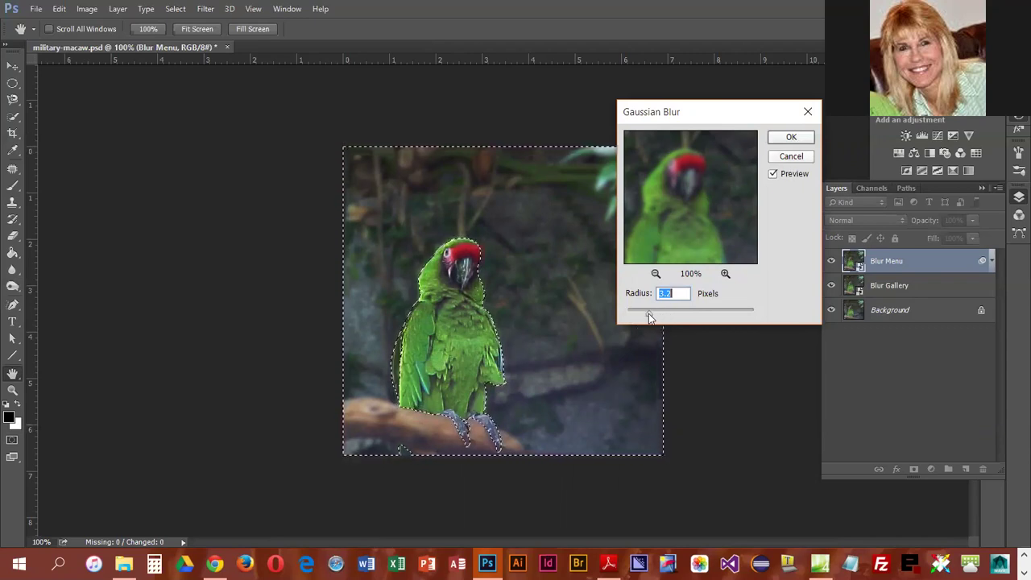
mouse_move(650, 316)
left_mouse_down()
mouse_move(662, 317)
mouse_move(644, 316)
left_mouse_up()
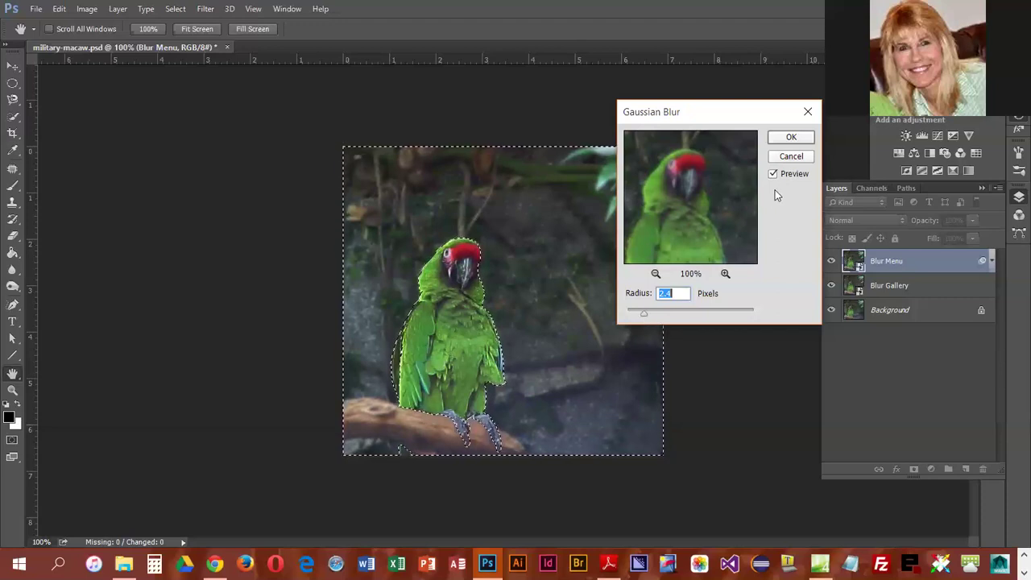
left_click(791, 137)
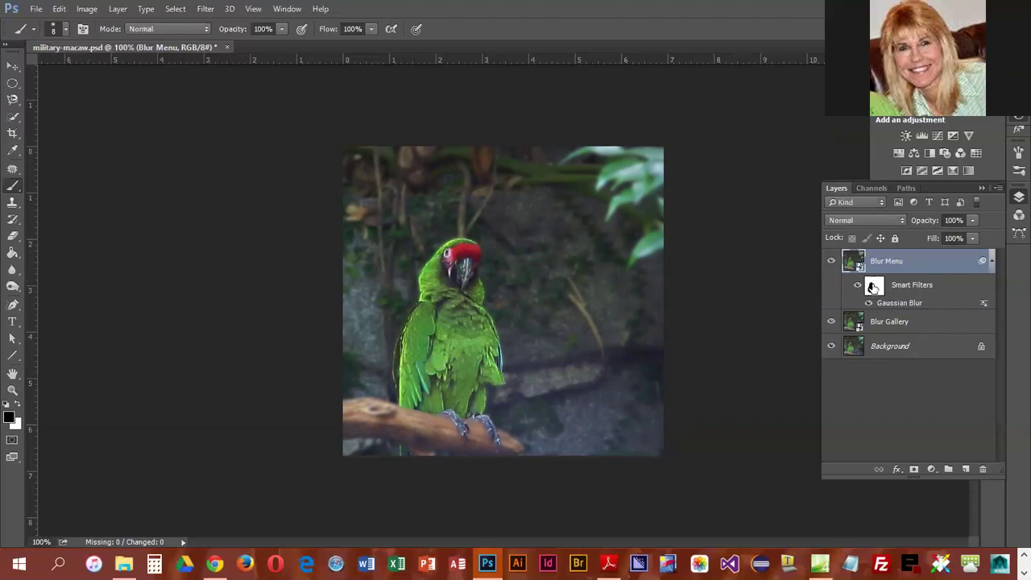
Hide the Gaussian Blur smart filter and apply a Radial Blur with the Spin method, Best quality and an amount of 55.
left_click(872, 288)
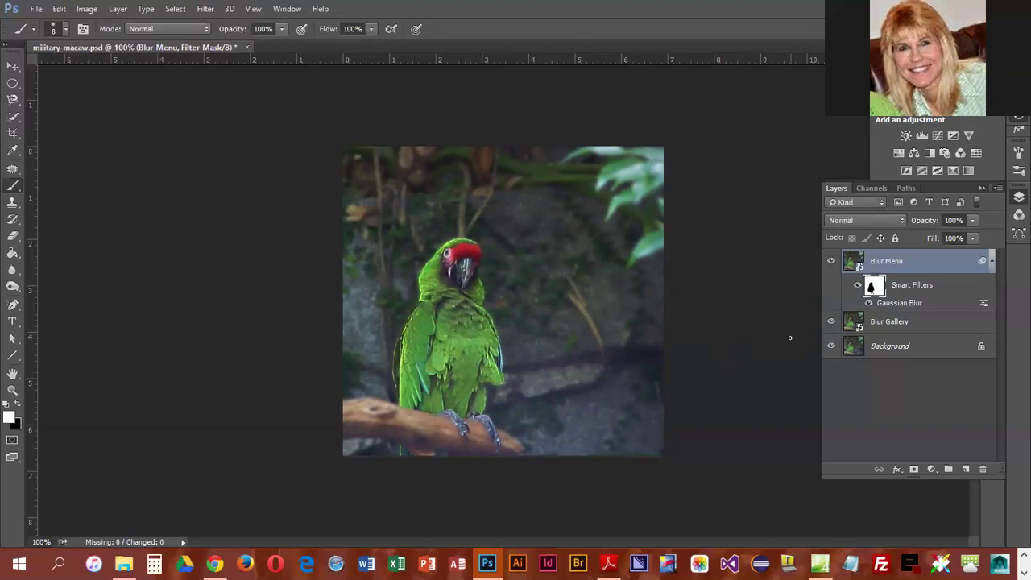
left_click(869, 304)
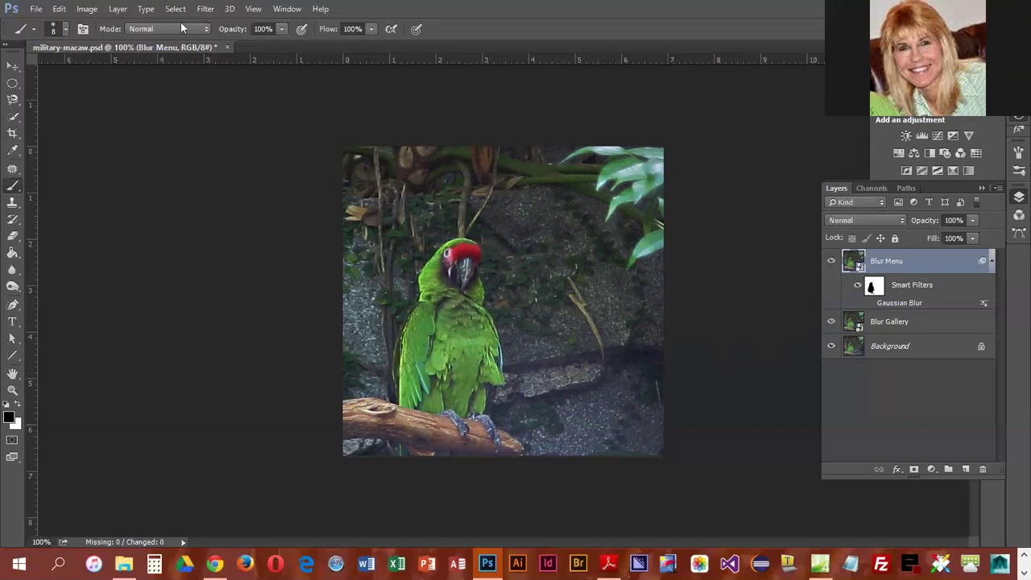
left_click(206, 8)
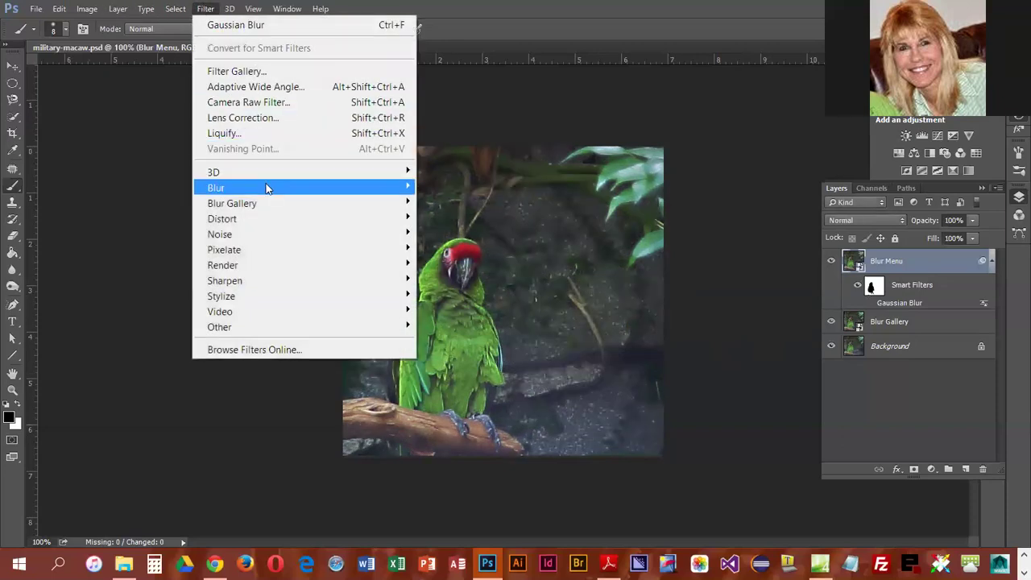
mouse_move(268, 187)
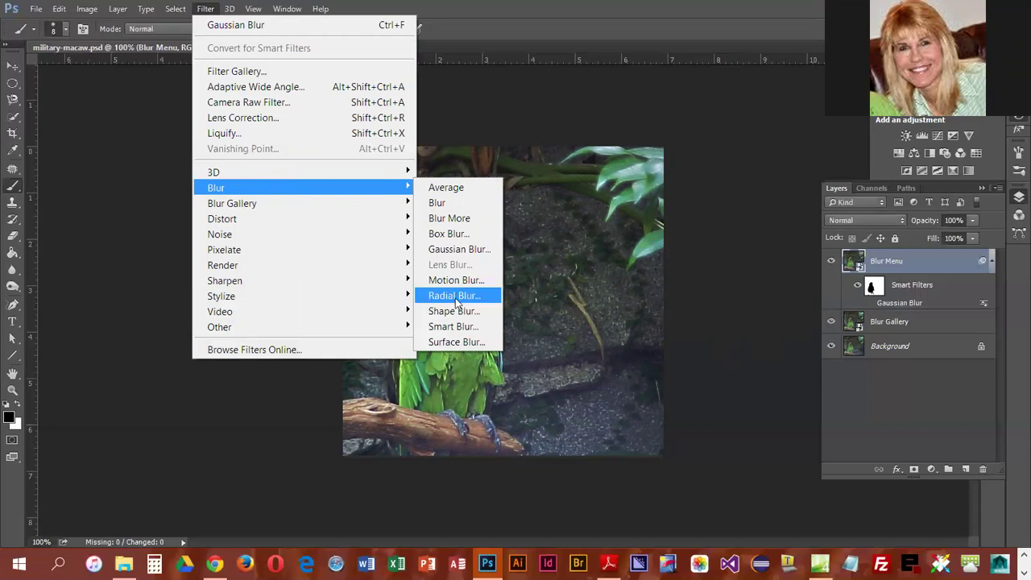
key("Escape")
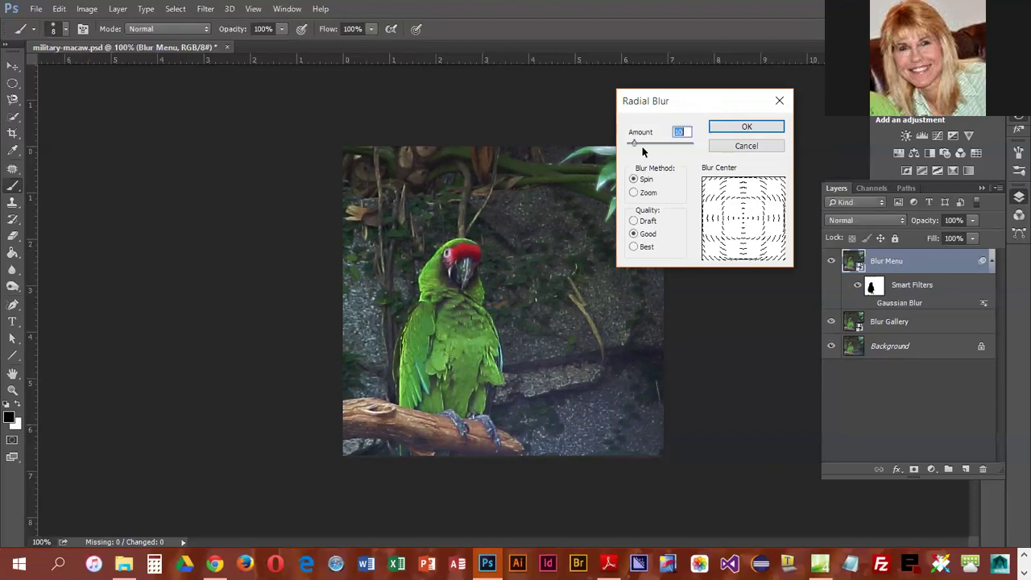
left_click(643, 248)
left_click_drag(632, 143, 643, 143)
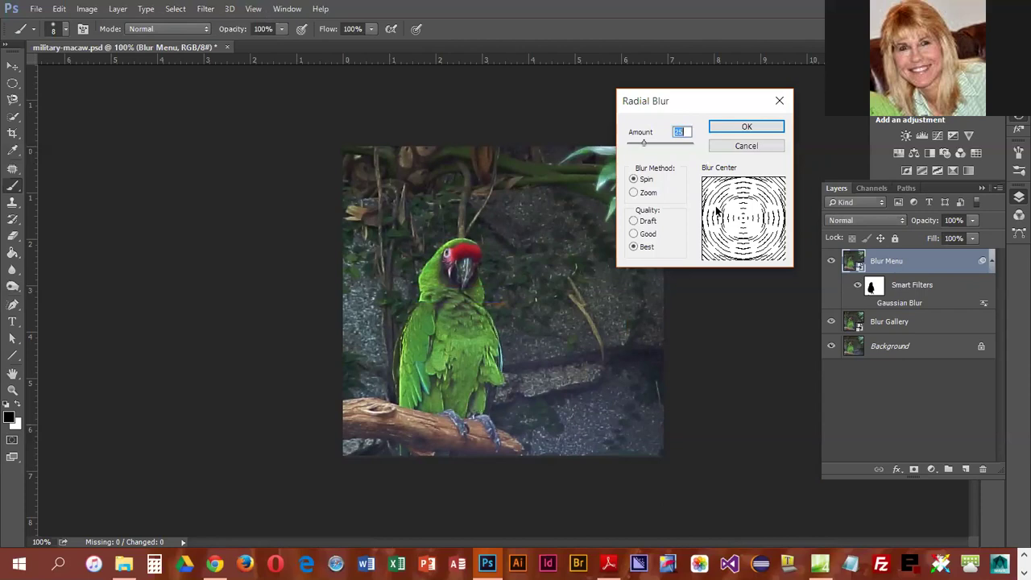
left_click_drag(644, 143, 664, 145)
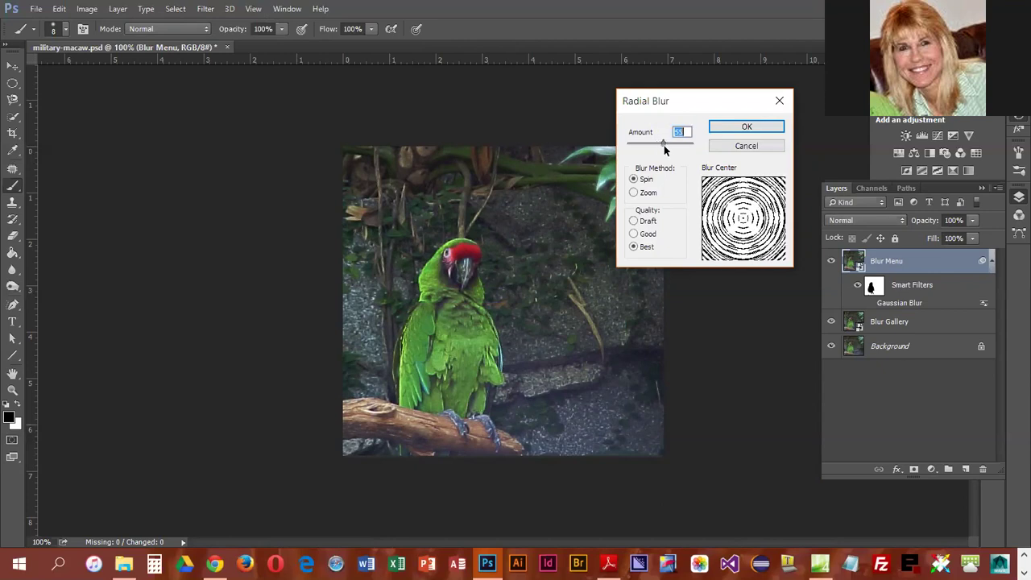
left_click(747, 127)
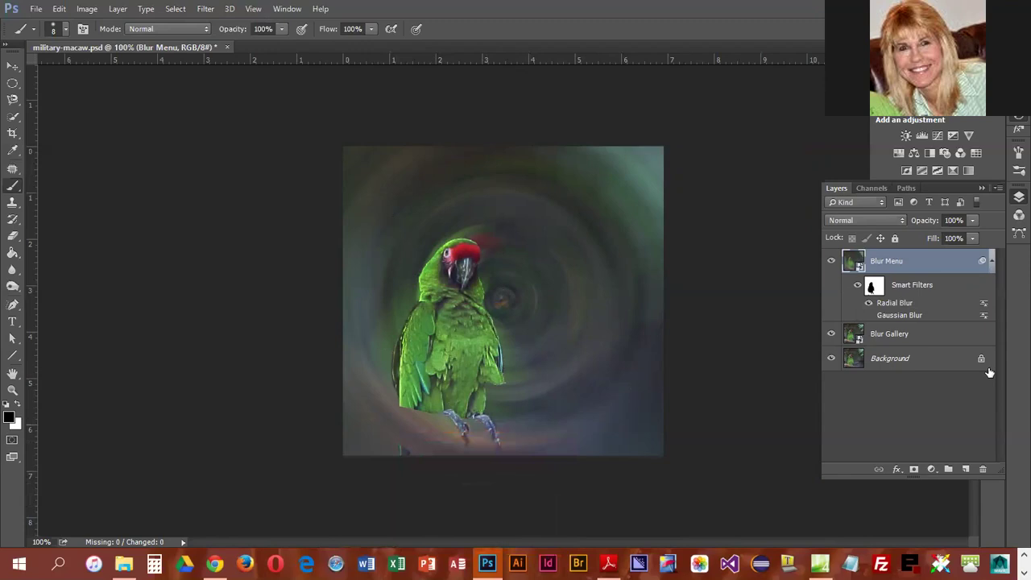
Hide the Spin Radial Blur and add a second Radial Blur with the Zoom method, Best quality and an amount of 55.
left_click(870, 304)
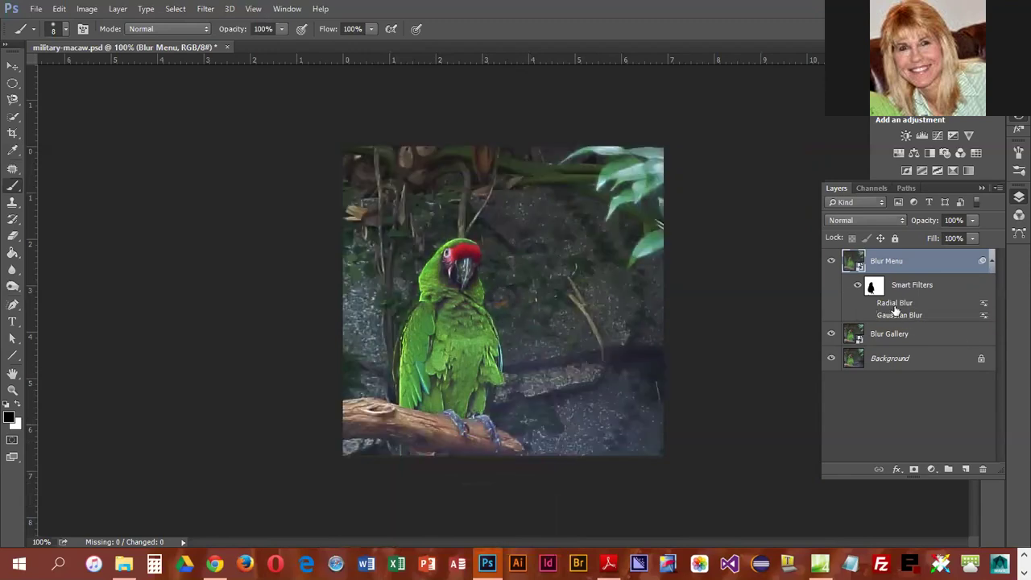
left_click(206, 9)
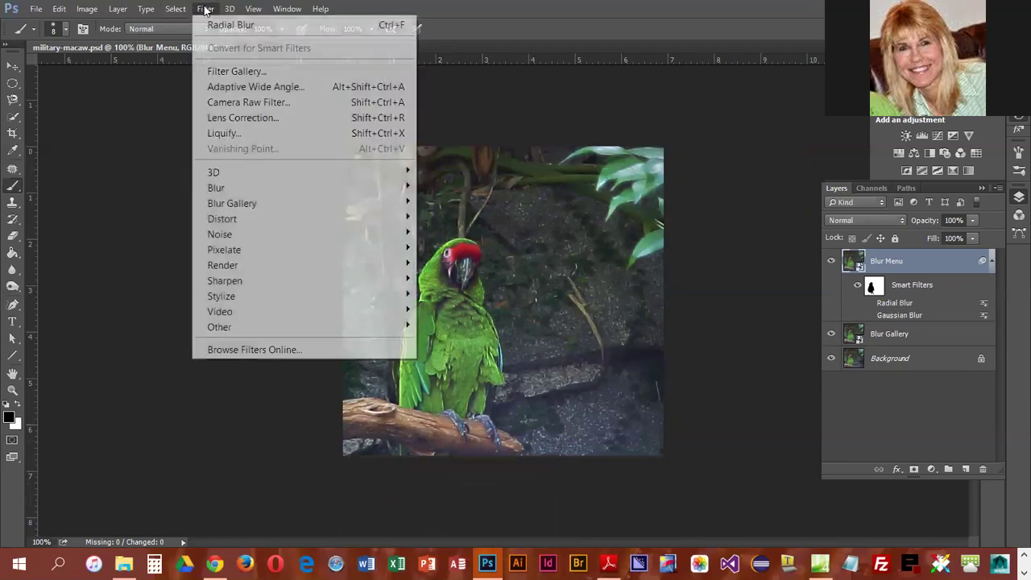
mouse_move(262, 191)
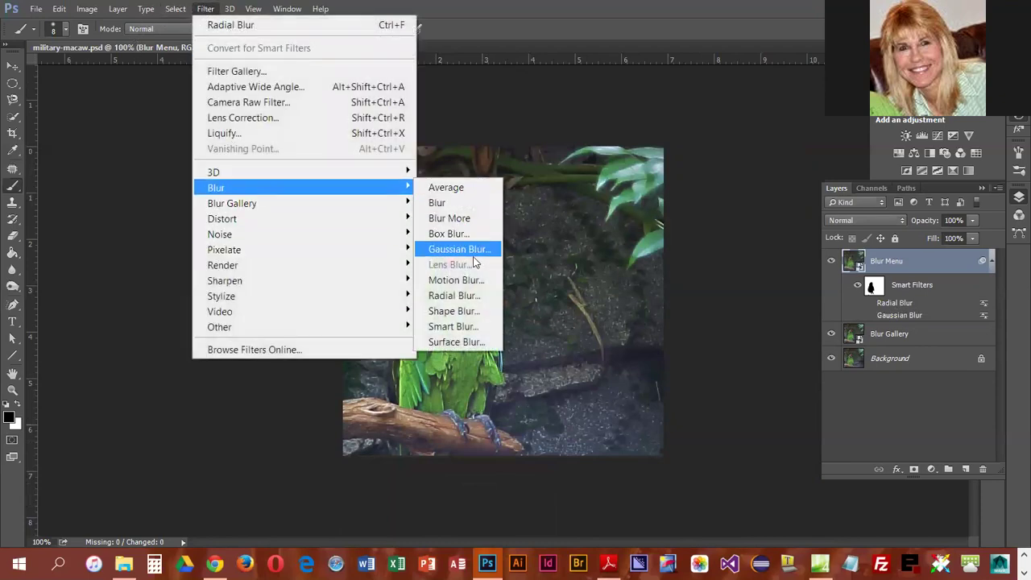
left_click(464, 295)
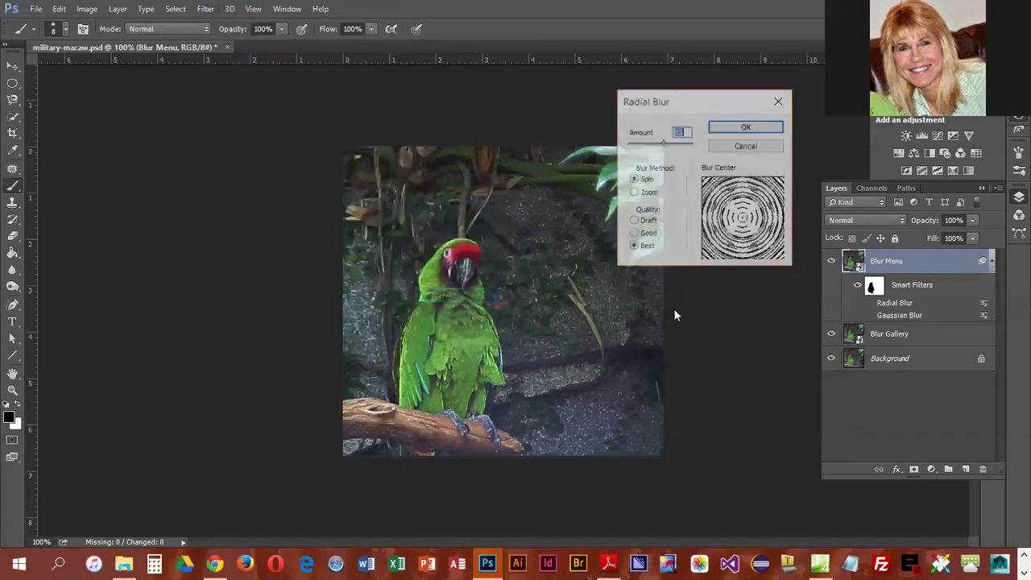
left_click(634, 192)
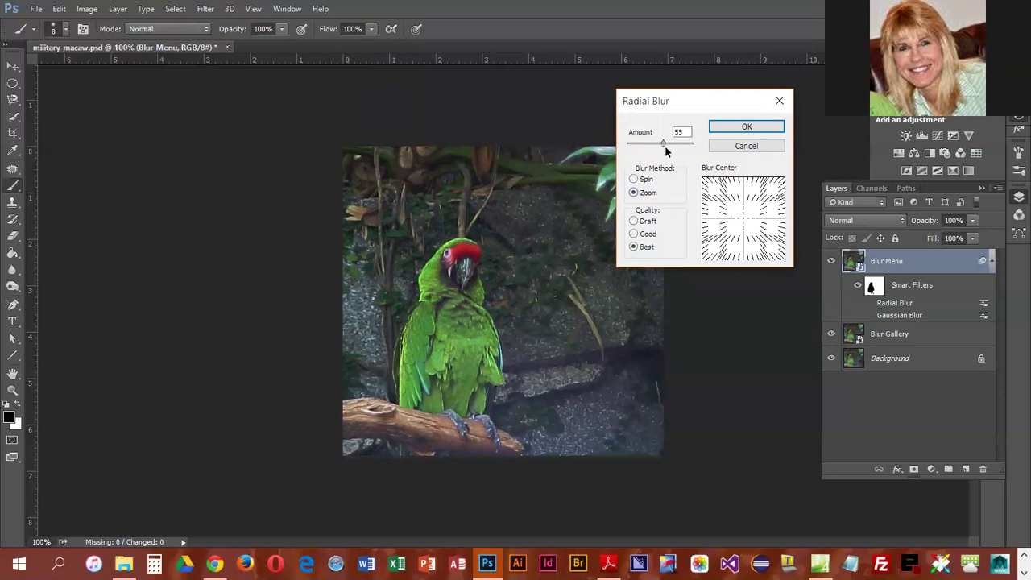
left_click(746, 127)
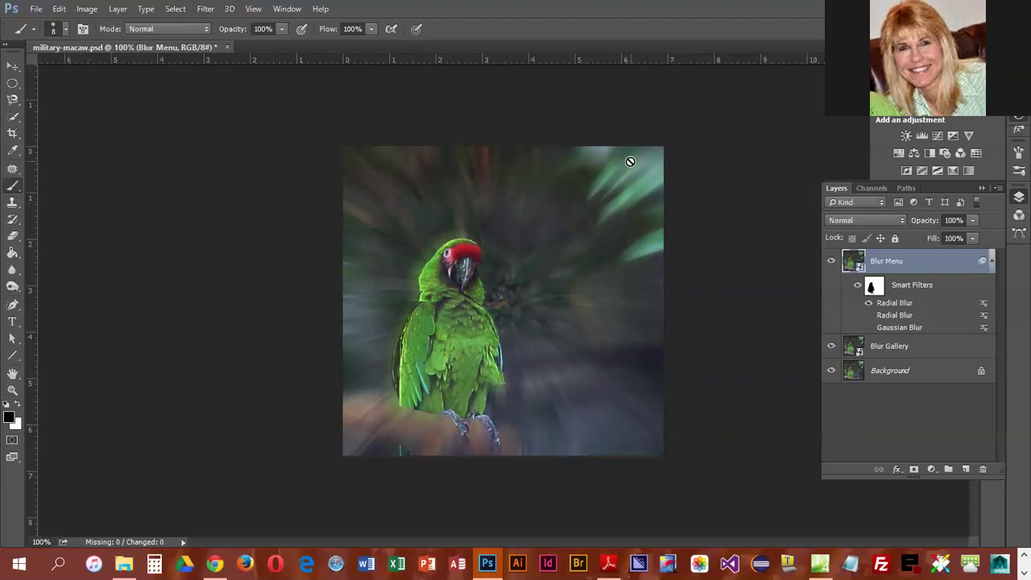
Edit the Zoom Radial Blur smart filter and set its amount to 68.
double_click(891, 304)
left_click_drag(662, 143, 672, 145)
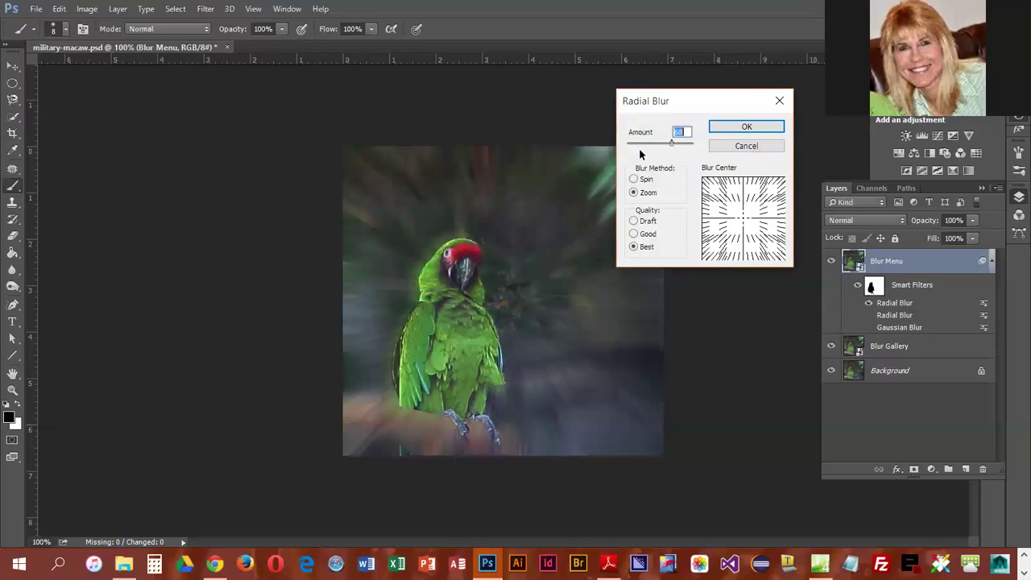
left_click(737, 127)
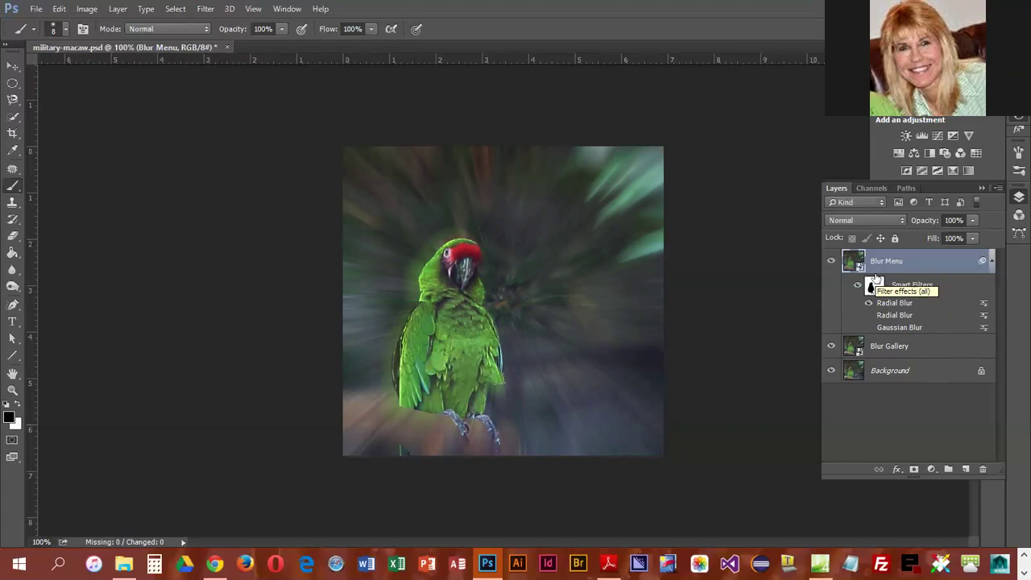
Set the Spin Radial Blur's amount to about 20 and show it in place of the Zoom Radial Blur.
double_click(889, 318)
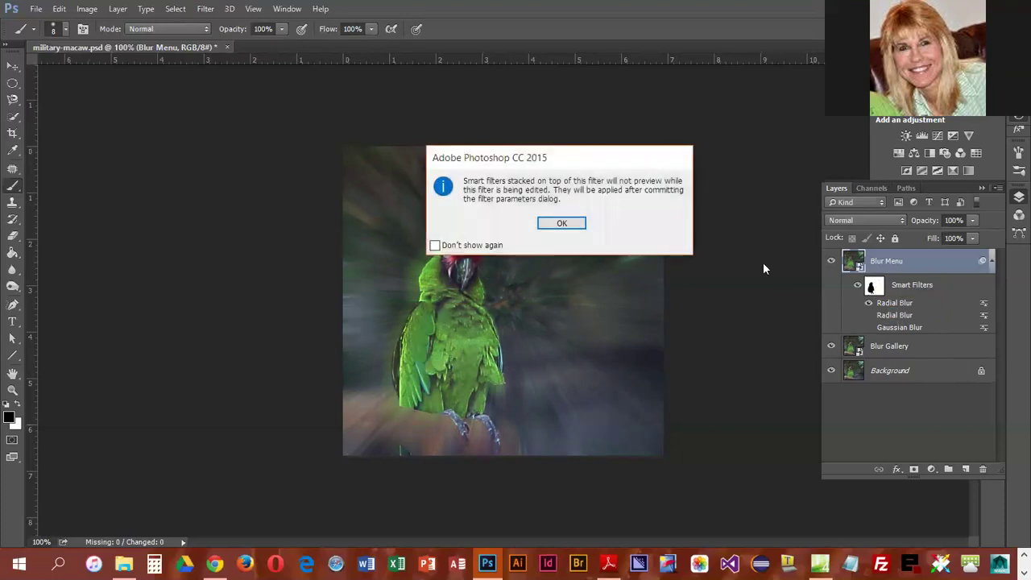
left_click(563, 223)
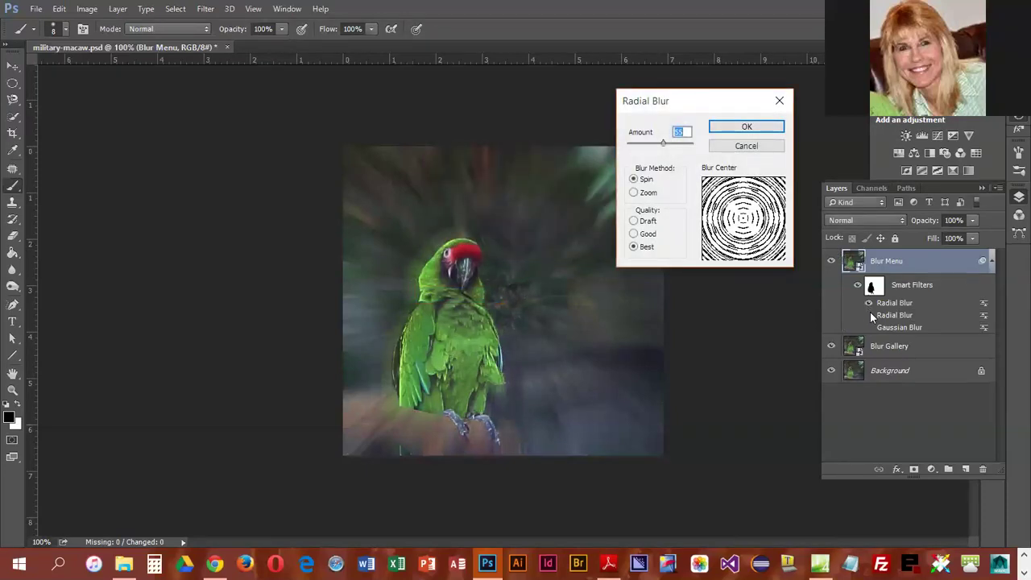
left_click_drag(663, 143, 643, 146)
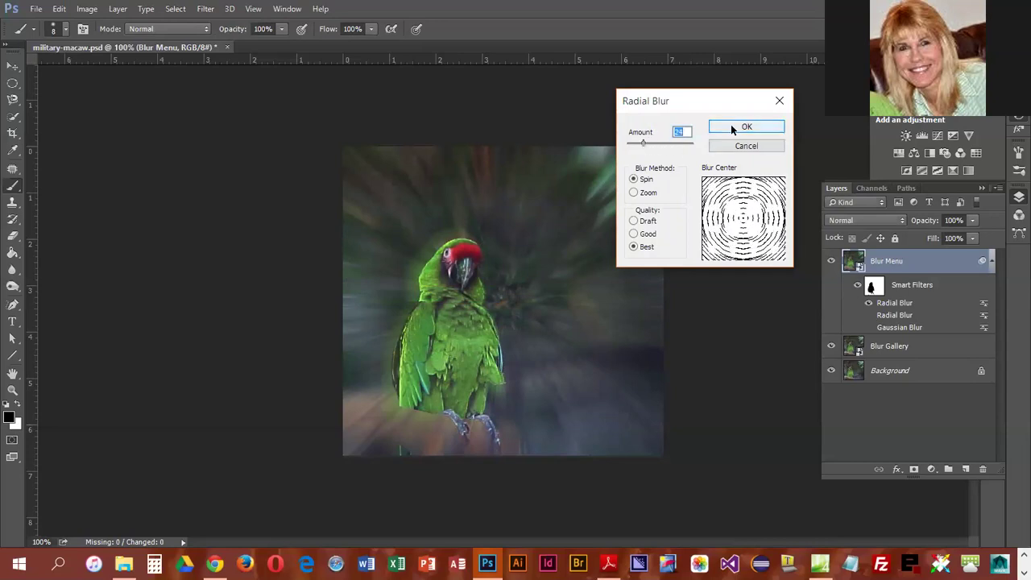
left_click_drag(642, 144, 640, 143)
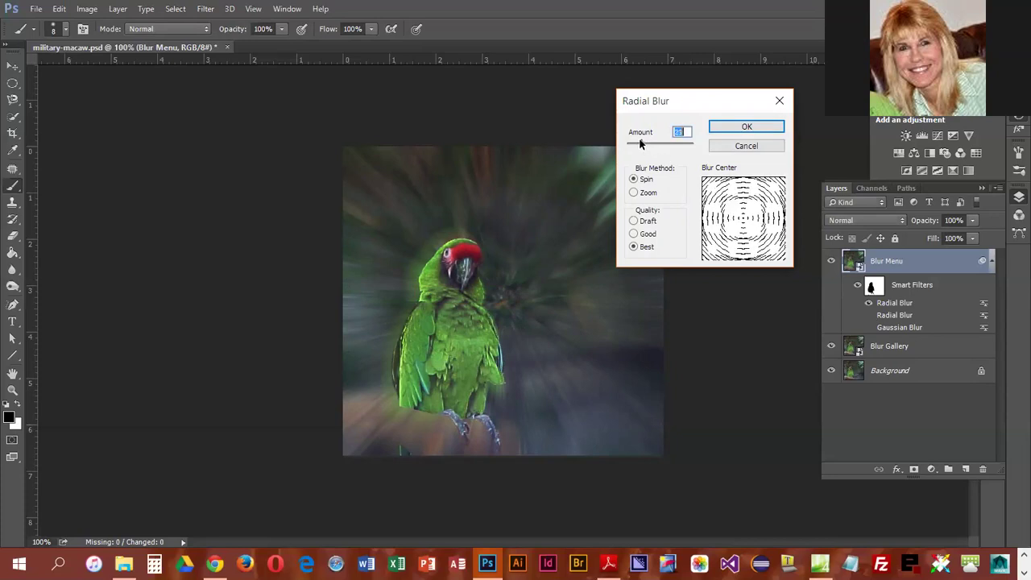
left_click(747, 128)
left_click(869, 315)
left_click(869, 302)
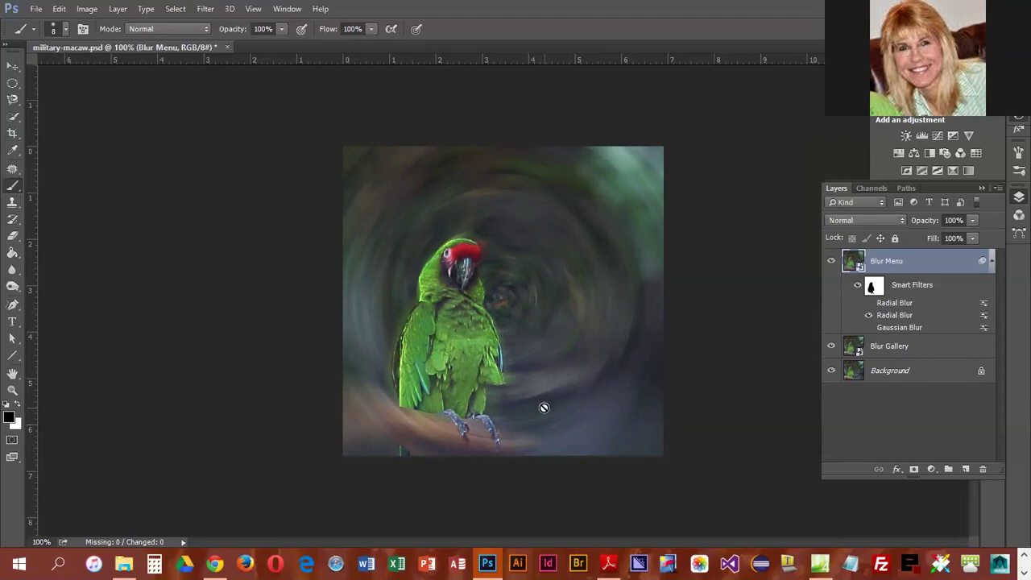
Hide the Spin Radial Blur, start a Smart Blur on the Blur Menu layer and centre its preview on the parrot.
left_click(869, 316)
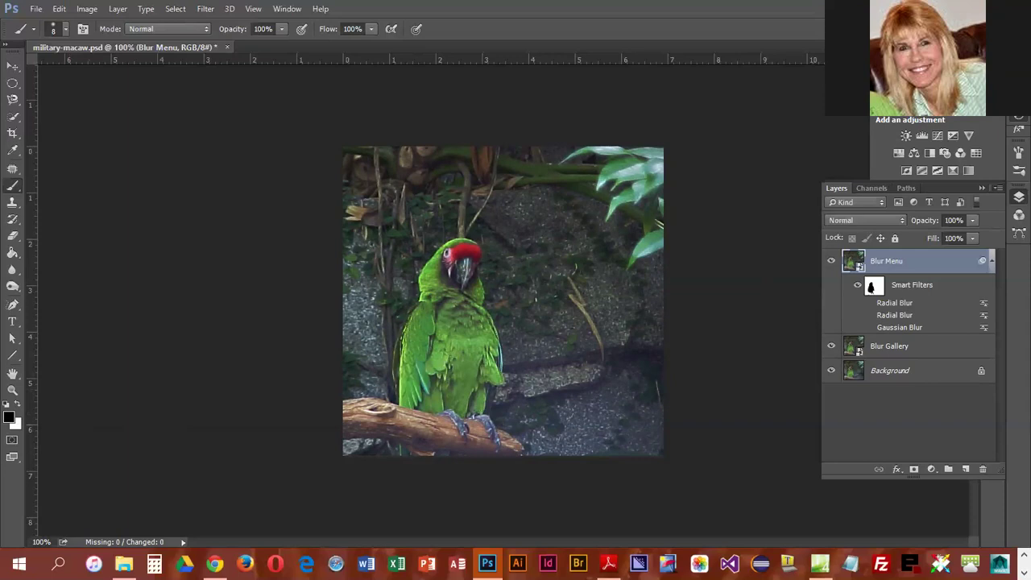
left_click(201, 8)
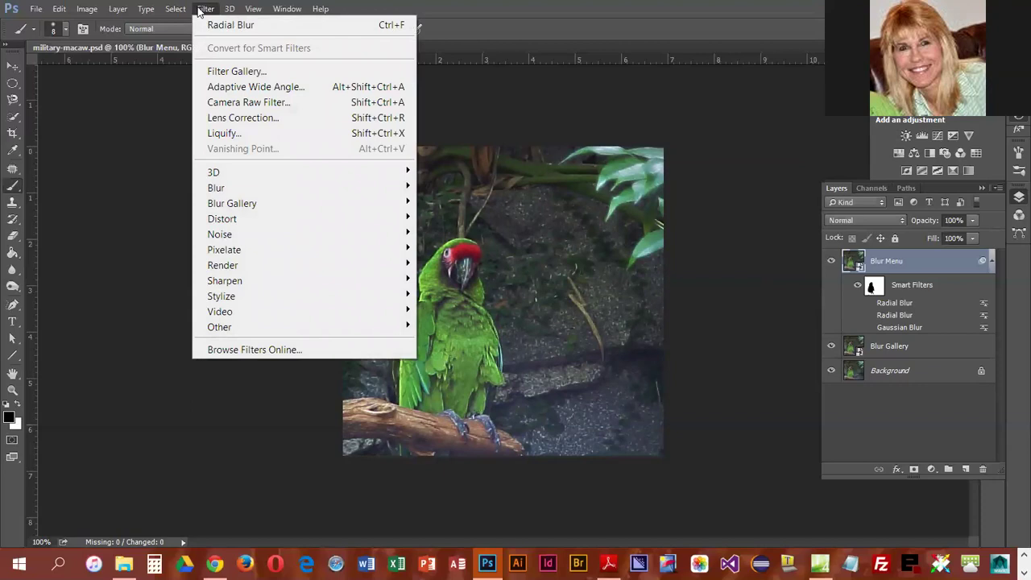
mouse_move(359, 189)
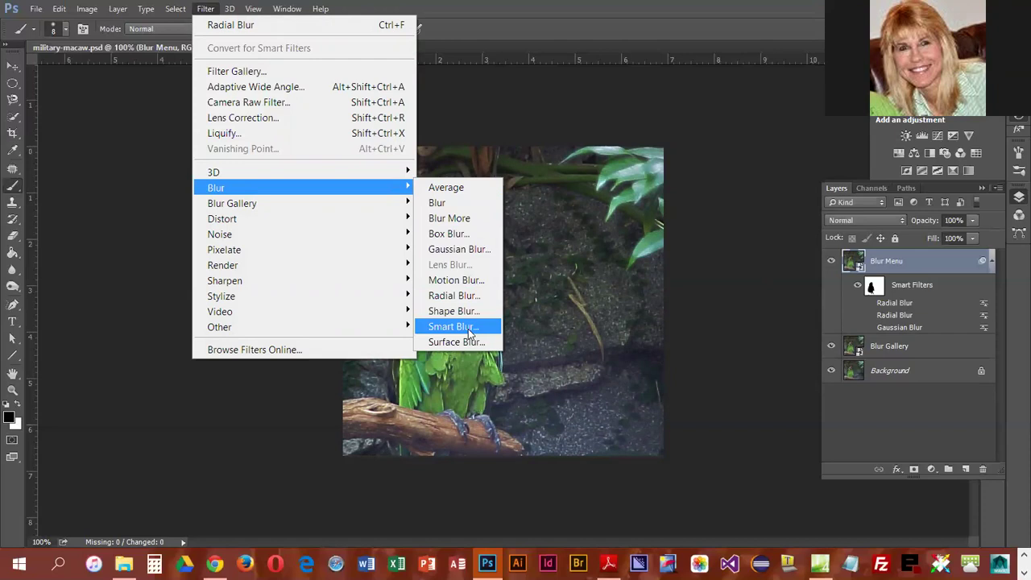
key("Escape")
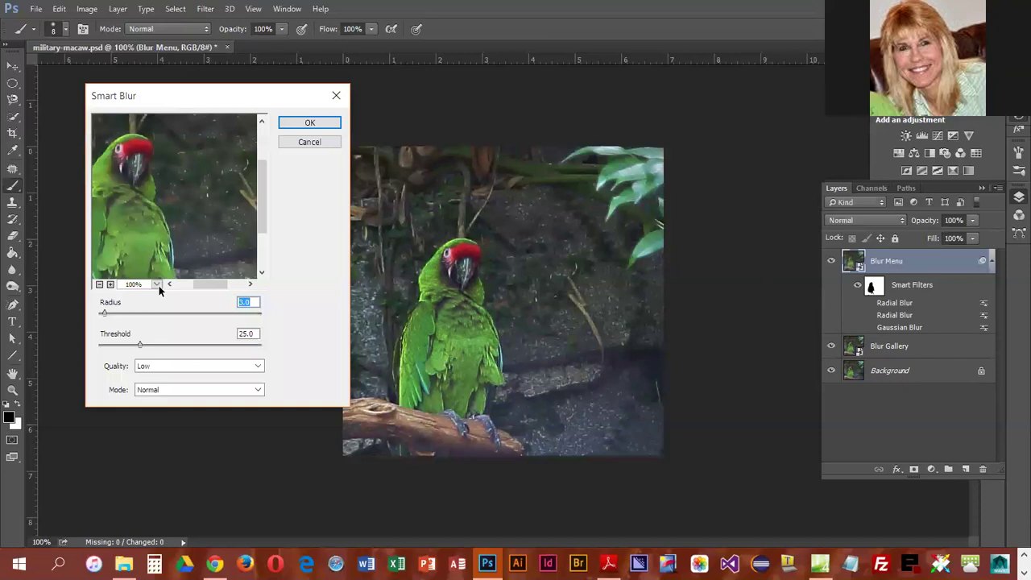
left_click_drag(205, 284, 201, 250)
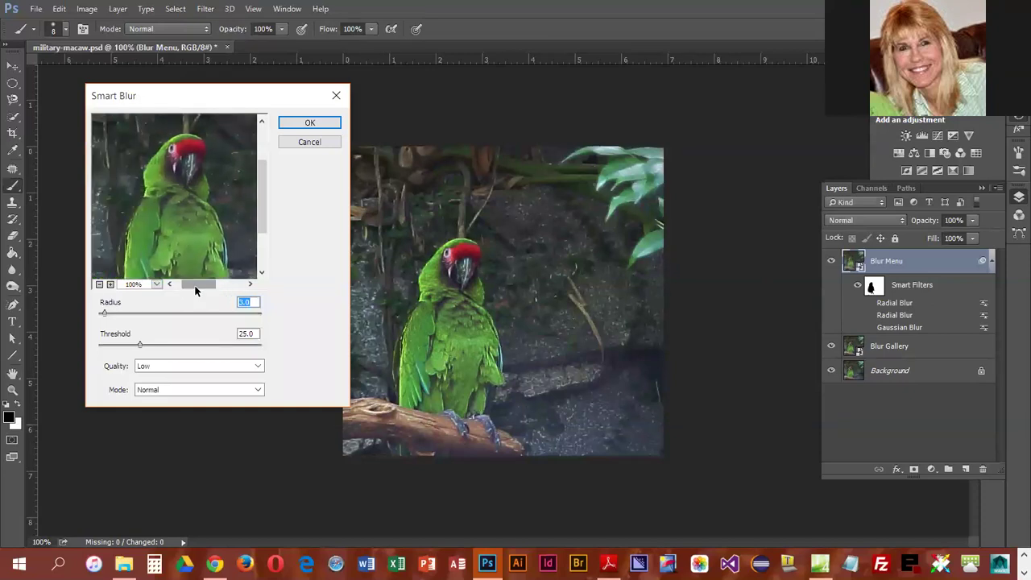
left_click_drag(208, 214, 208, 245)
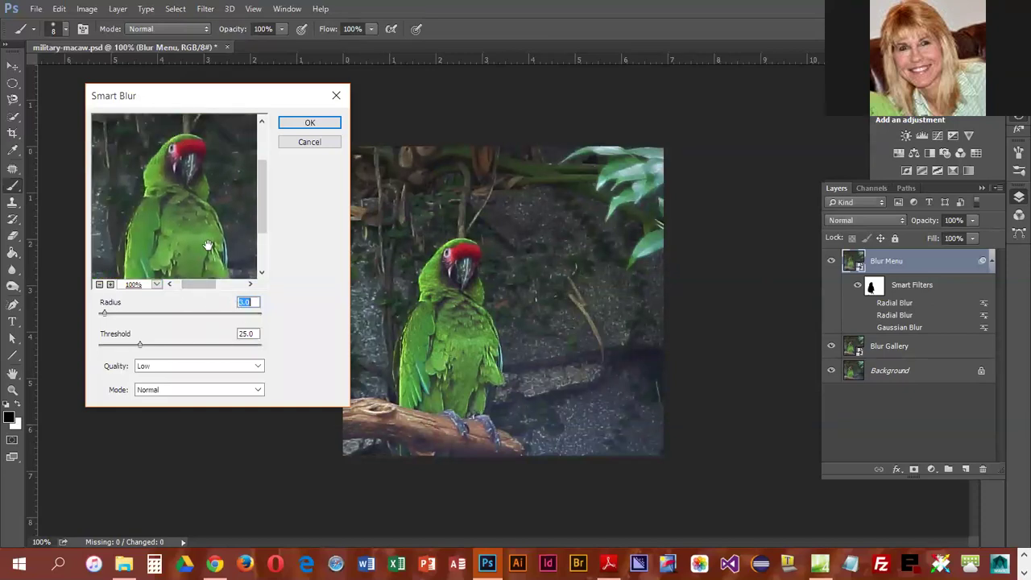
Set the Smart Blur mode to Edge Only and its quality to High.
left_click(145, 390)
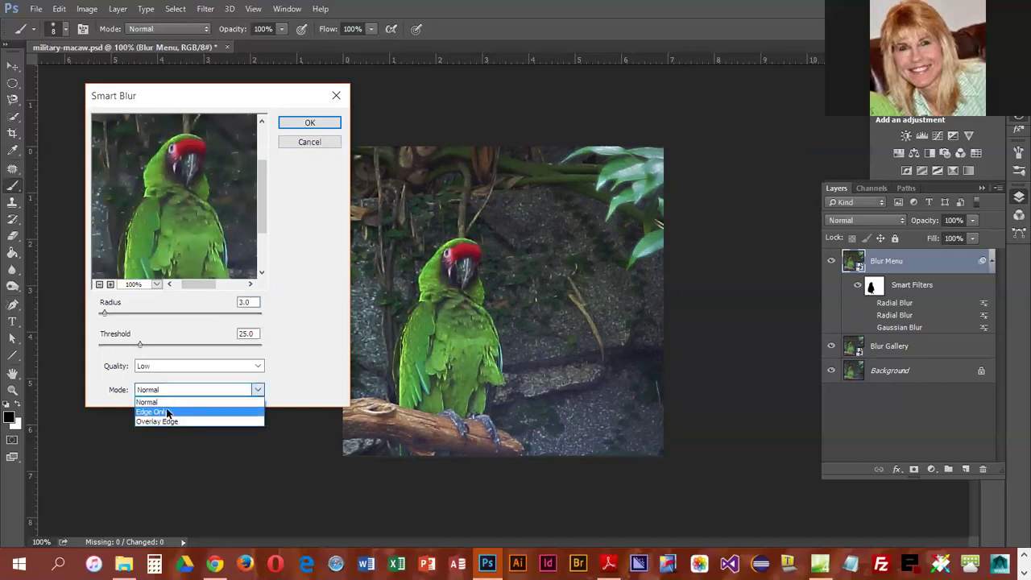
left_click(157, 412)
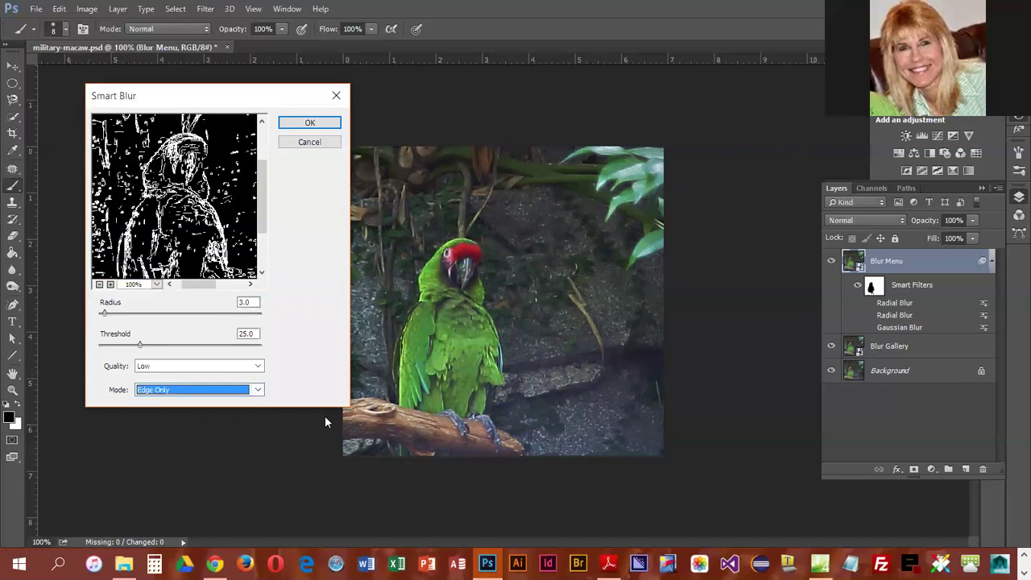
left_click(212, 368)
left_click(200, 394)
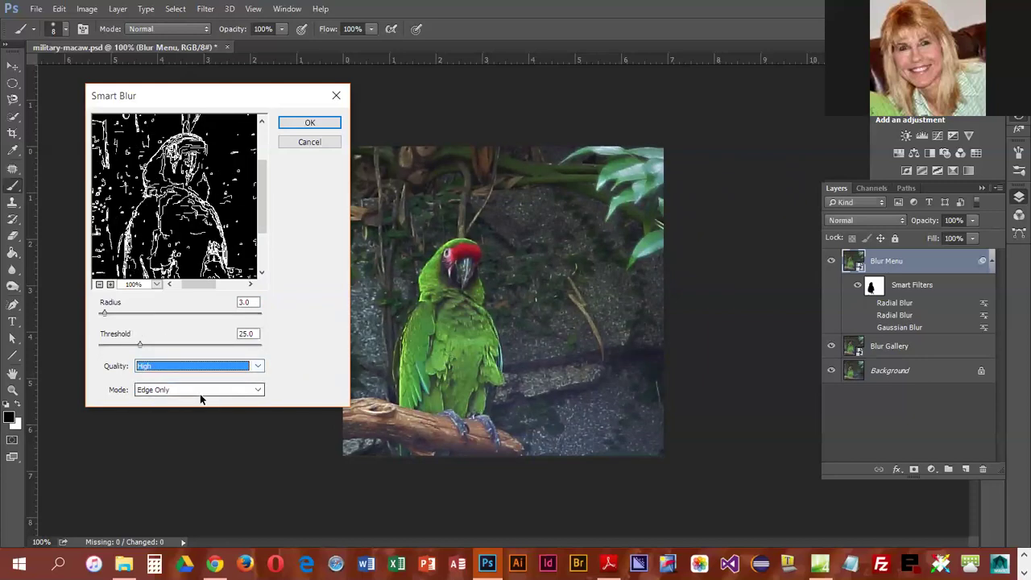
Try a Smart Blur radius of about 35.4 and threshold of about 25.8, checking the preview at several magnifications.
left_click_drag(105, 314, 144, 342)
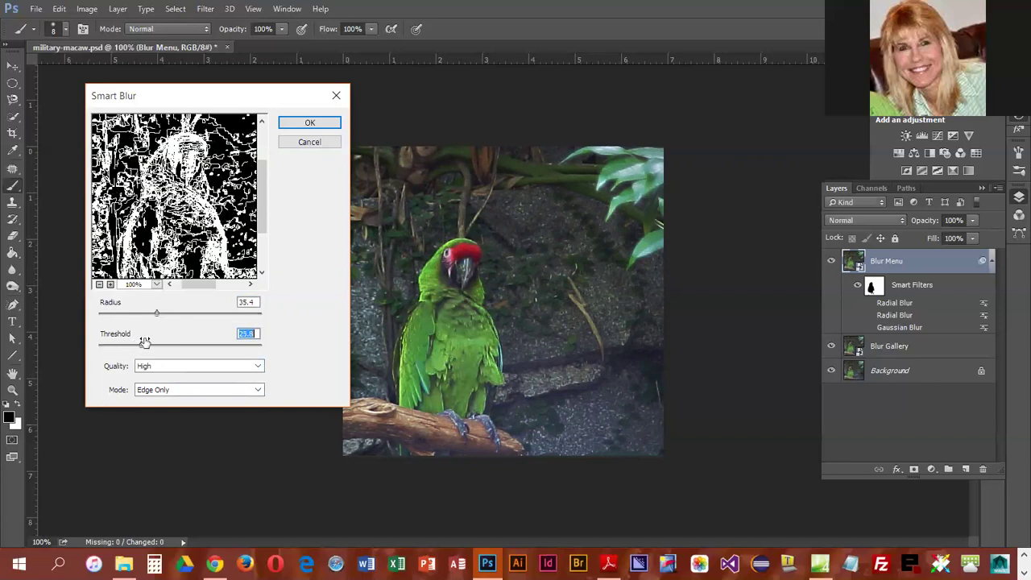
left_click(99, 284)
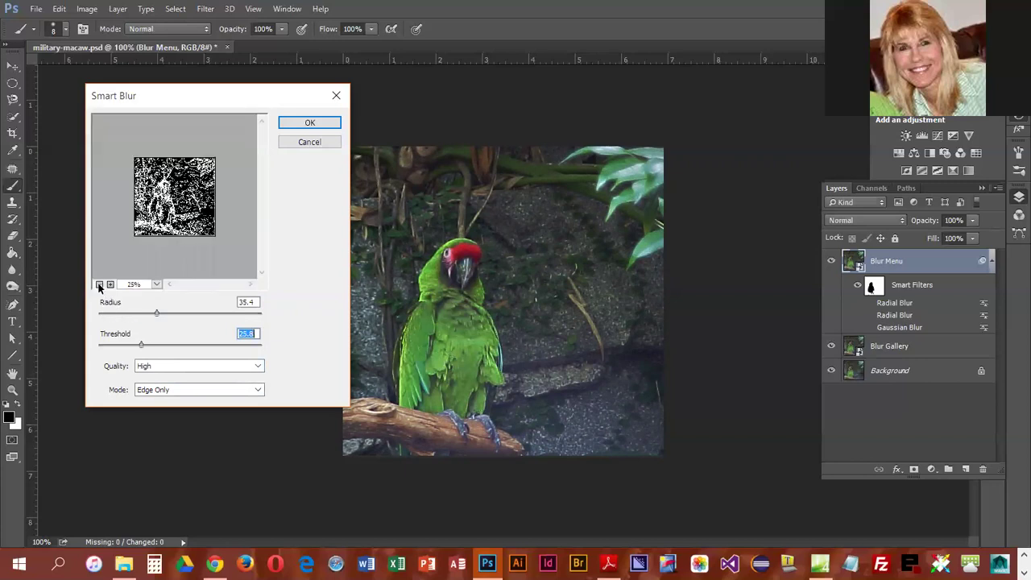
left_click(111, 284)
left_click(111, 284)
left_click(110, 284)
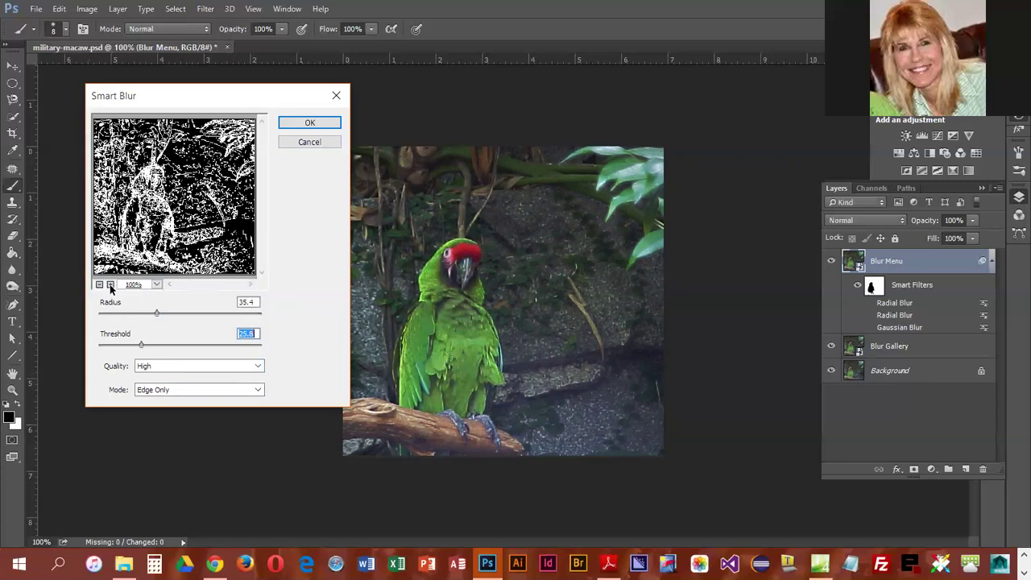
left_click(110, 285)
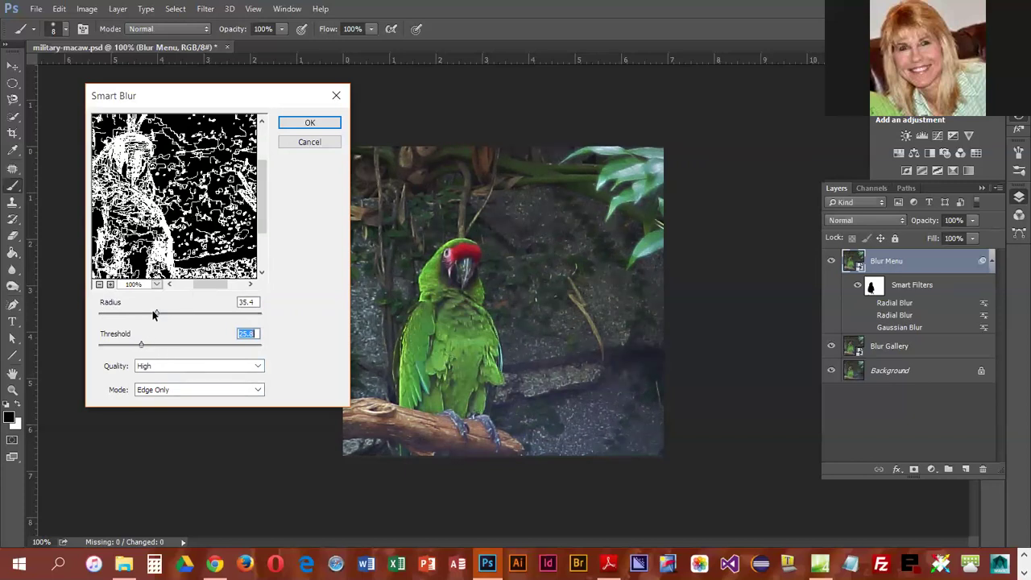
Switch the Smart Blur mode to Overlay Edge, with a radius of about 19.4 and a threshold of about 27.4.
left_click(185, 390)
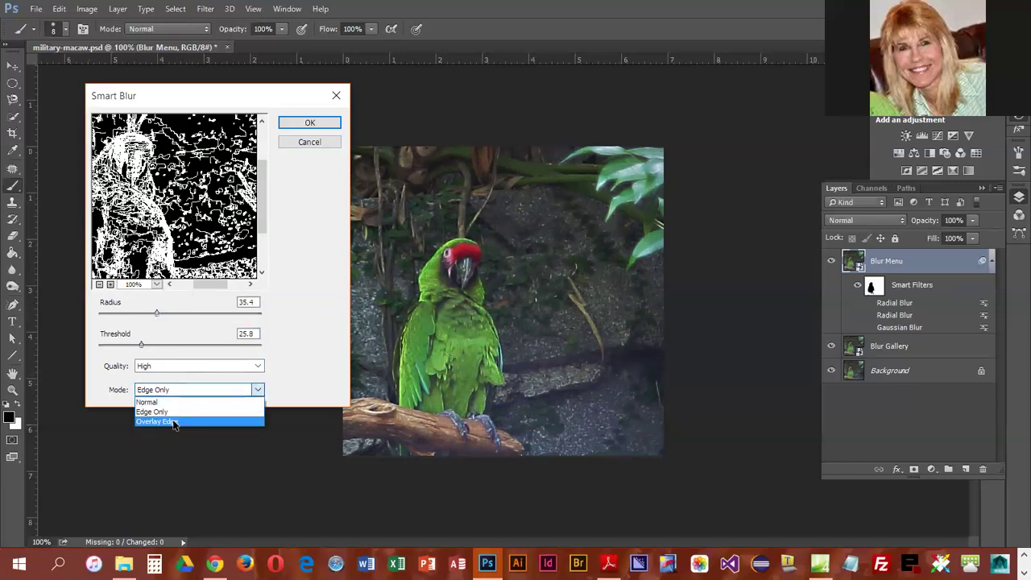
left_click(173, 421)
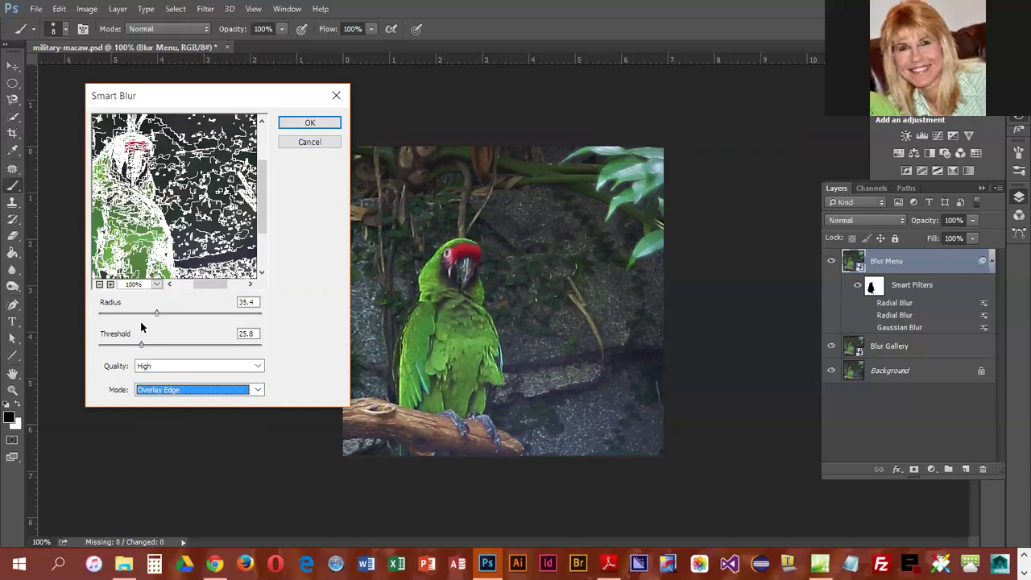
left_click_drag(141, 345, 132, 313)
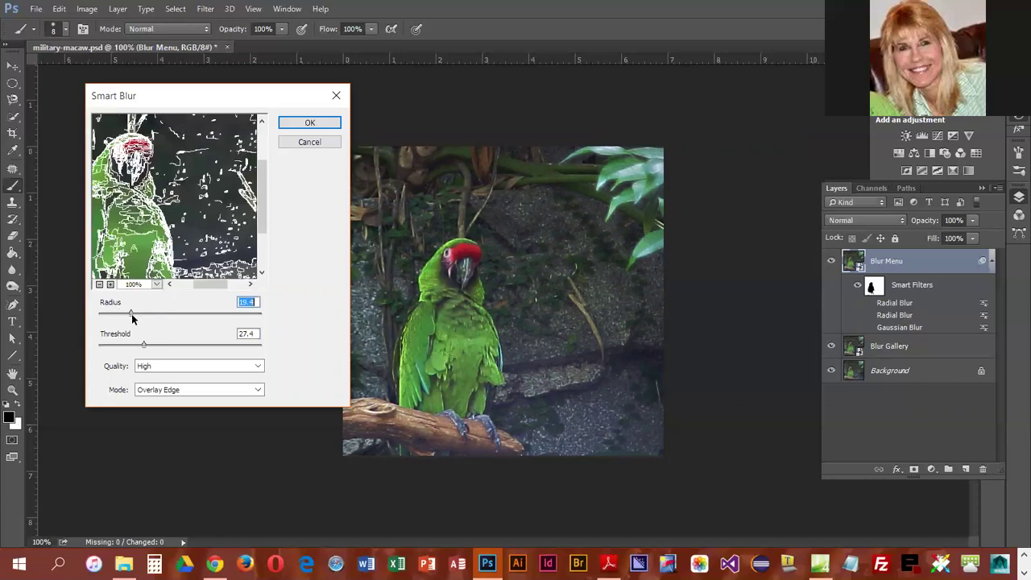
left_click(100, 287)
left_click_drag(170, 214, 266, 278)
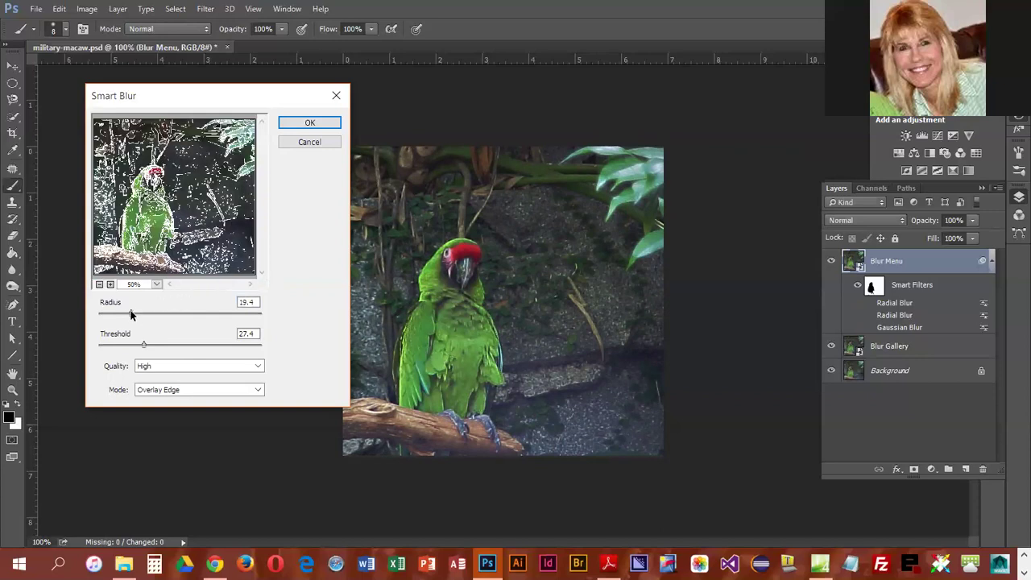
Compare the Edge Only mode in the Smart Blur preview and return to Overlay Edge.
left_click(204, 390)
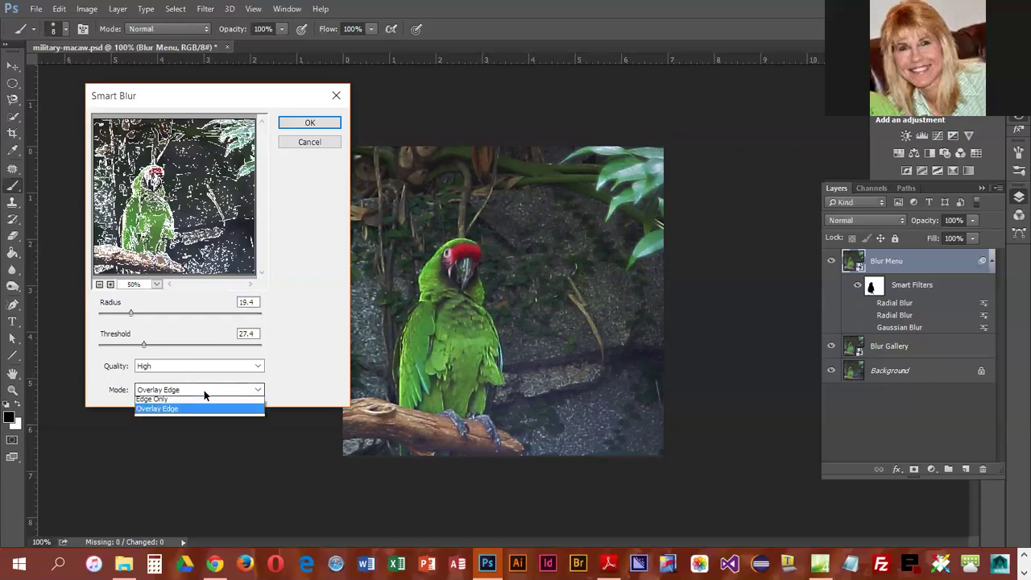
left_click(194, 409)
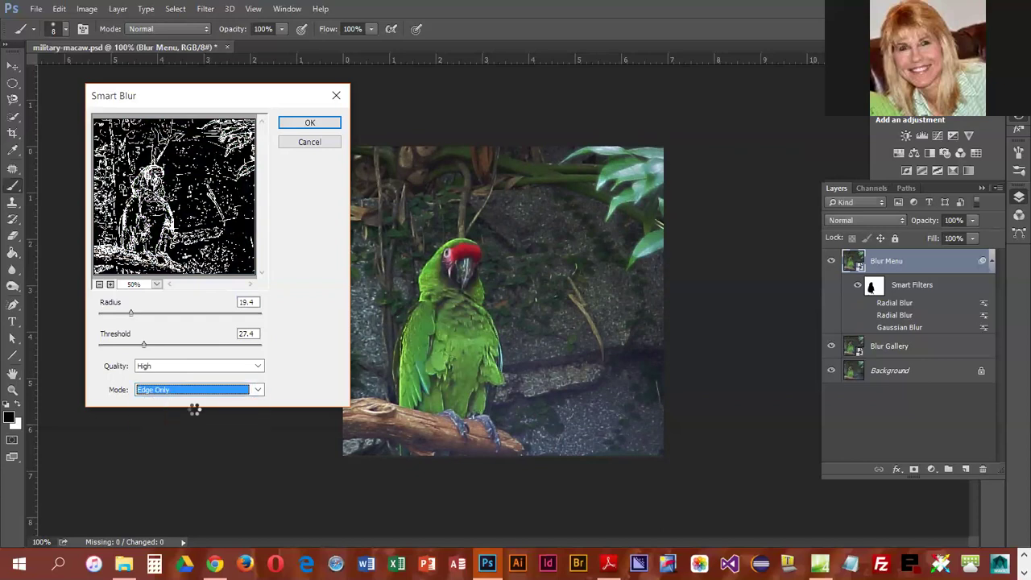
left_click(193, 391)
left_click(189, 420)
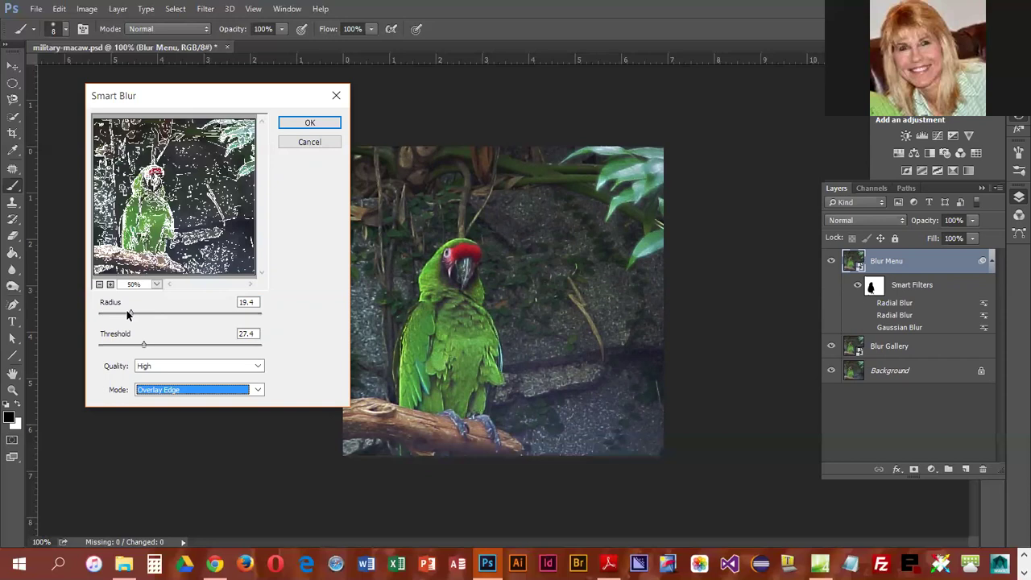
Set the Smart Blur radius to about 30.2 and threshold to about 18.6, and apply the filter.
left_click_drag(131, 314, 151, 312)
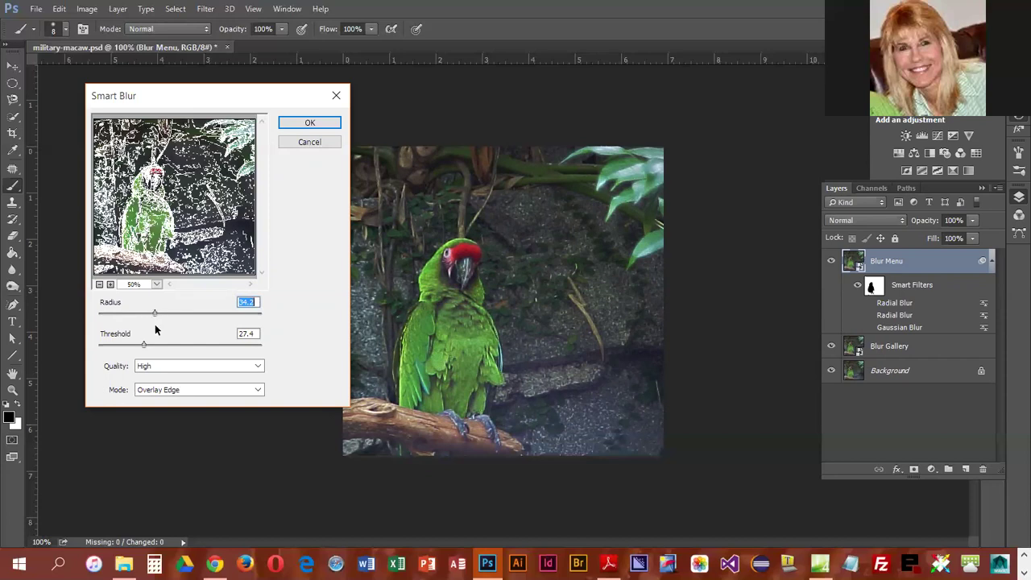
left_click_drag(143, 346, 129, 347)
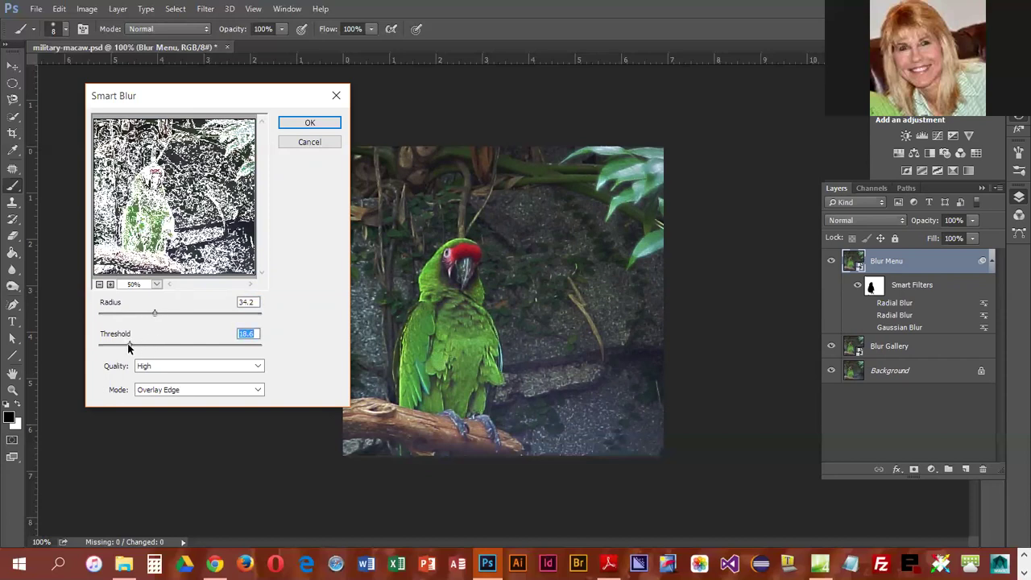
left_click_drag(152, 312, 147, 313)
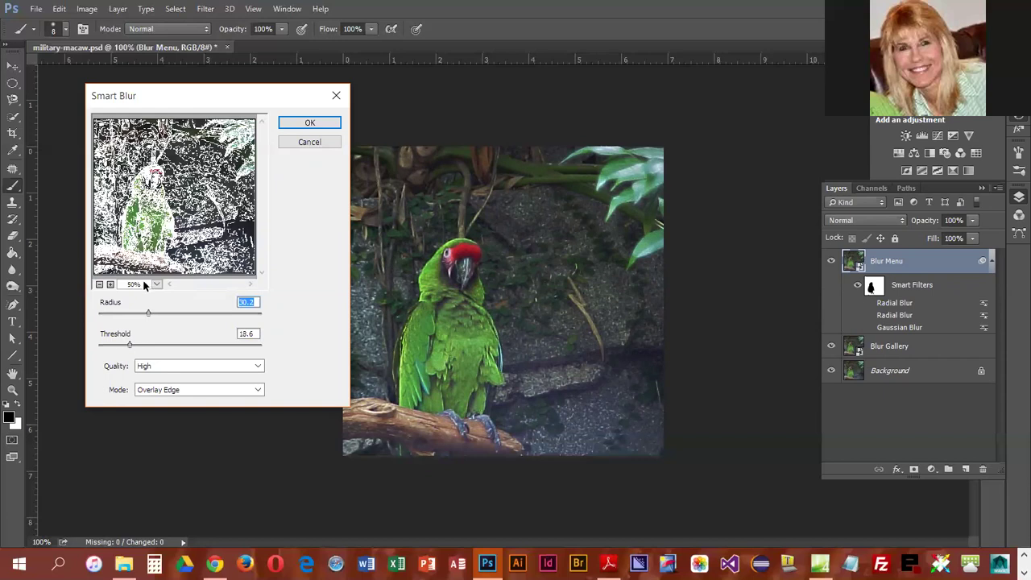
left_click(309, 122)
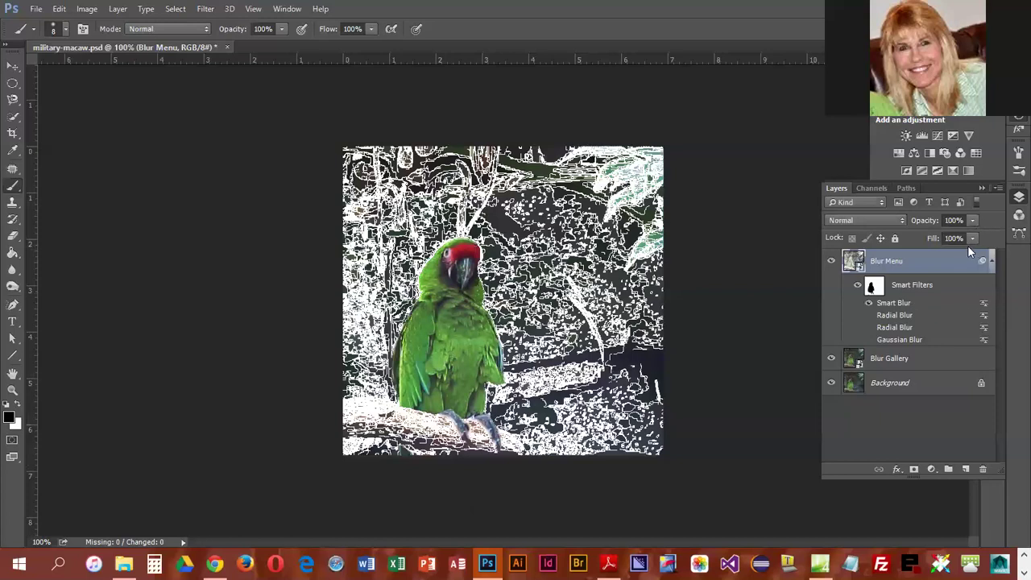
Try the Blur Menu layer at about 31% opacity and restore it to 100%.
left_click(972, 221)
left_click_drag(973, 234, 928, 237)
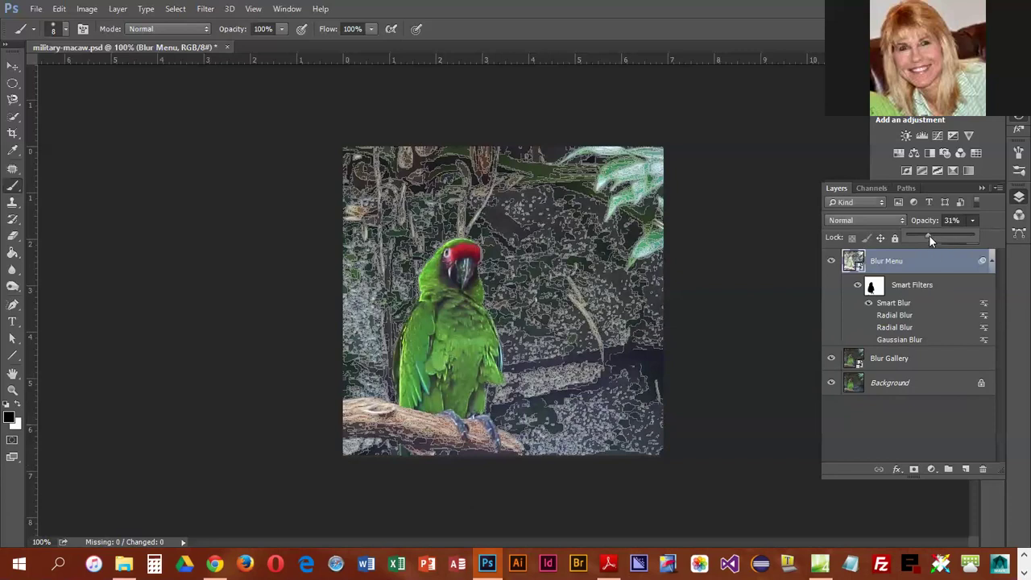
left_click_drag(958, 234, 983, 233)
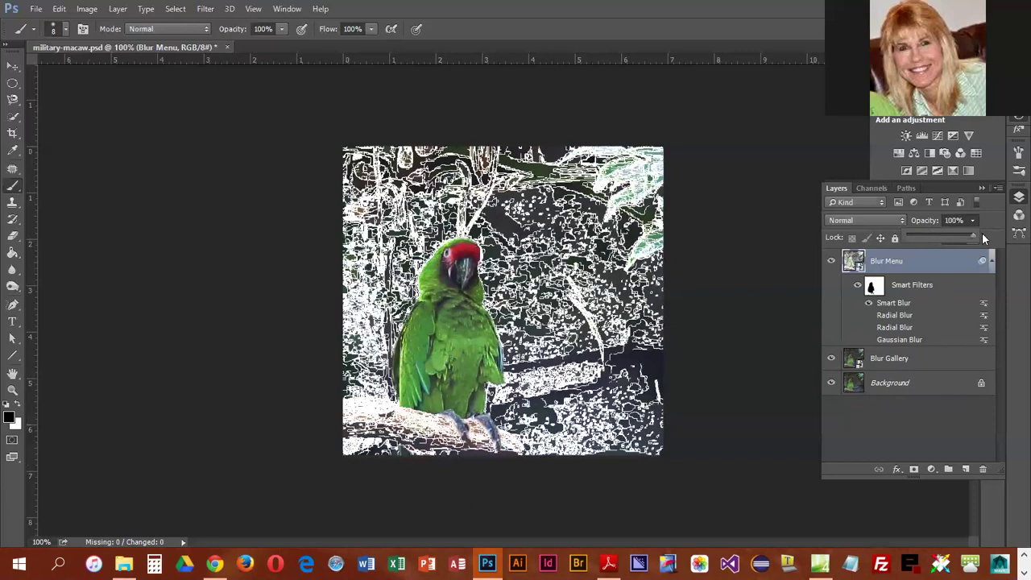
Hide the Smart Blur smart filter and start a Shape Blur on the Blur Menu layer.
left_click(869, 305)
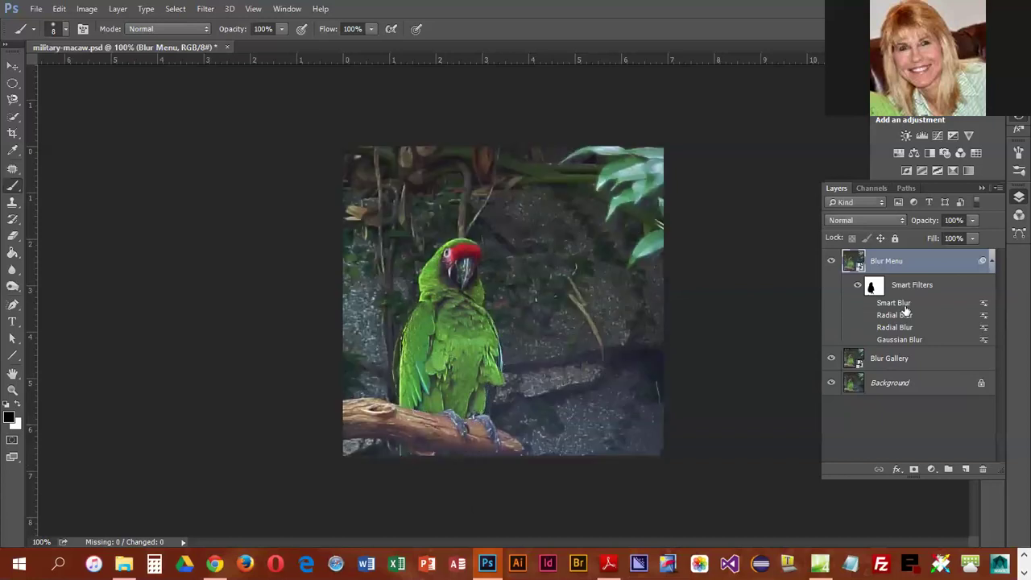
left_click(206, 9)
mouse_move(251, 193)
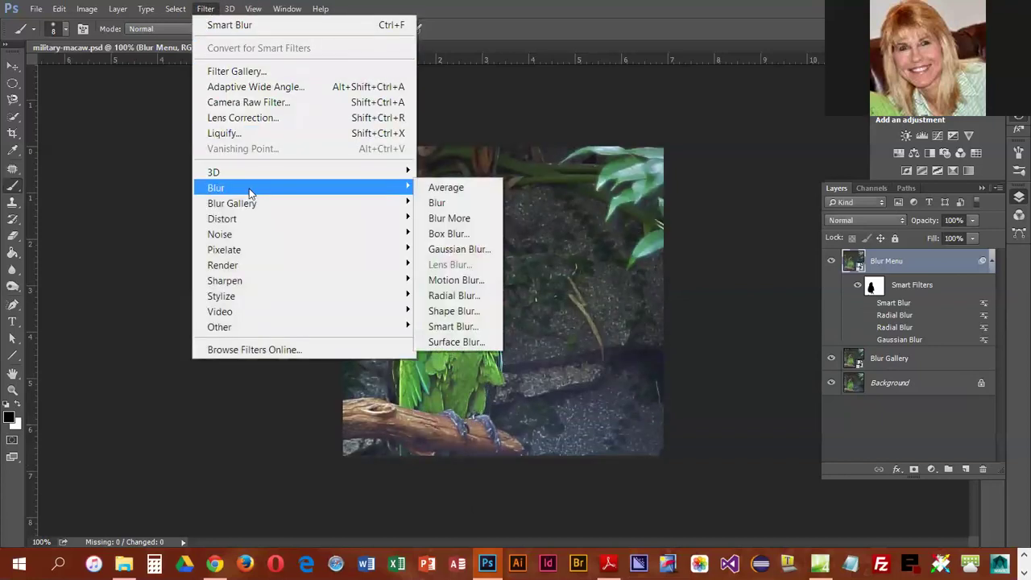
left_click(455, 311)
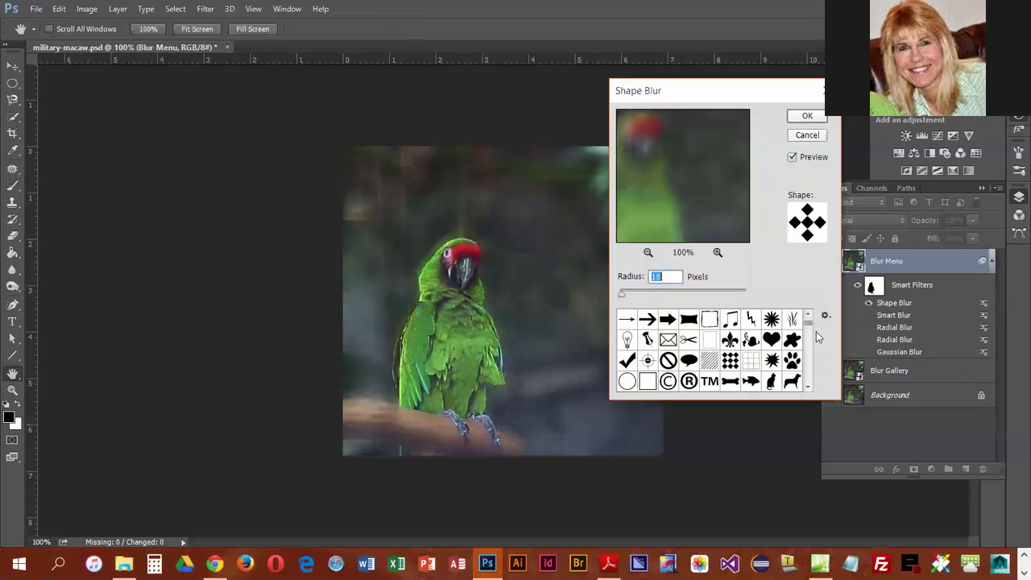
Set the Shape Blur radius to 15 pixels and choose the diagonal-stripes pattern from the available shapes.
left_click_drag(808, 325, 810, 391)
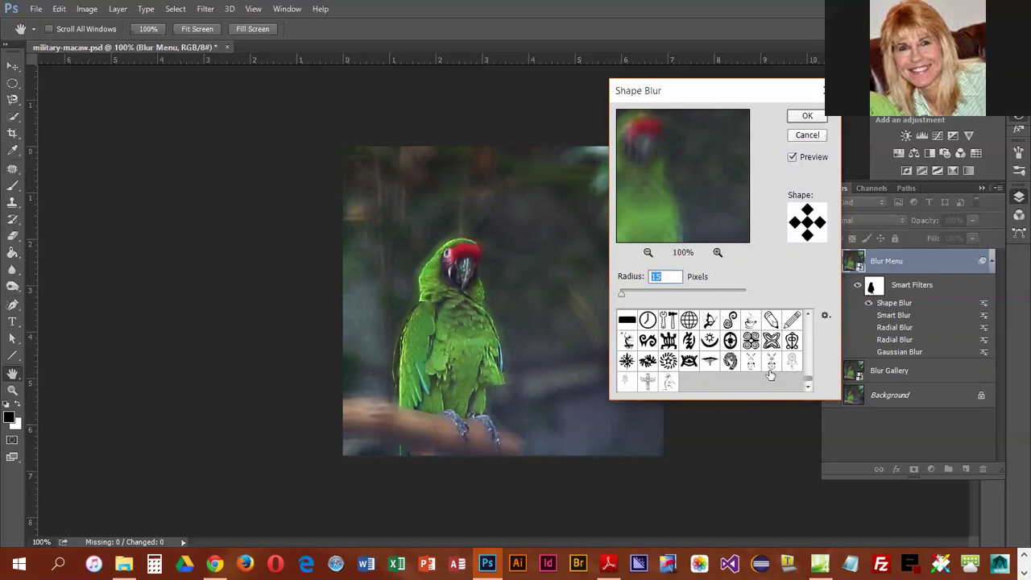
scroll(709, 352, "up", 1)
scroll(700, 349, "down", 1)
scroll(681, 351, "up", 1)
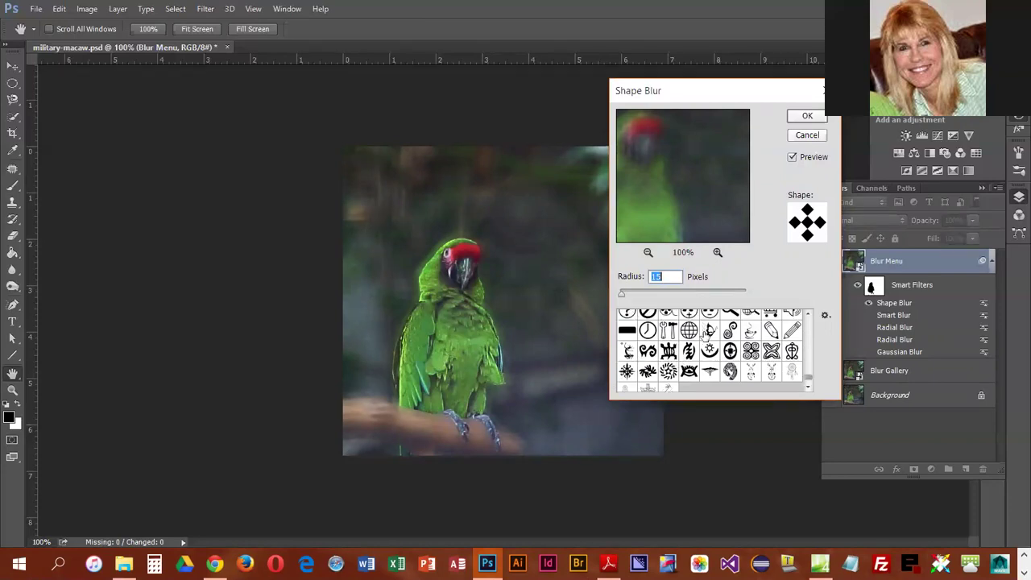
scroll(675, 351, "down", 1)
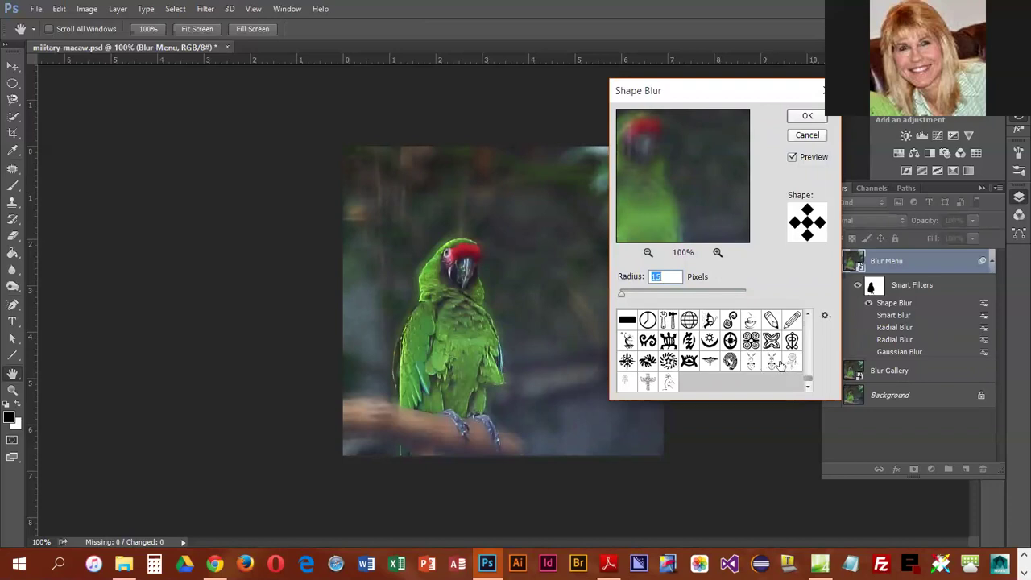
scroll(641, 379, "up", 5)
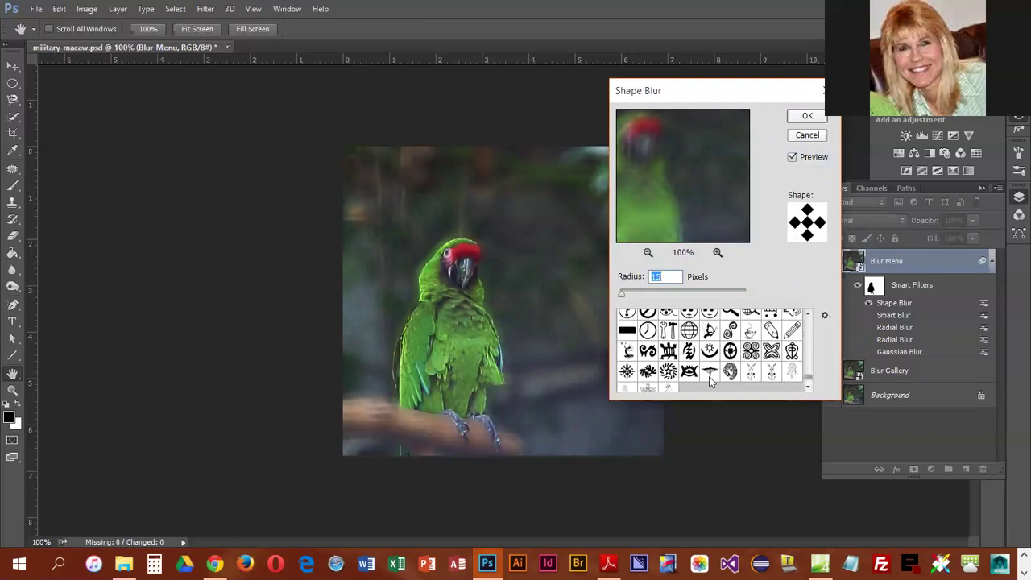
scroll(693, 364, "up", 4)
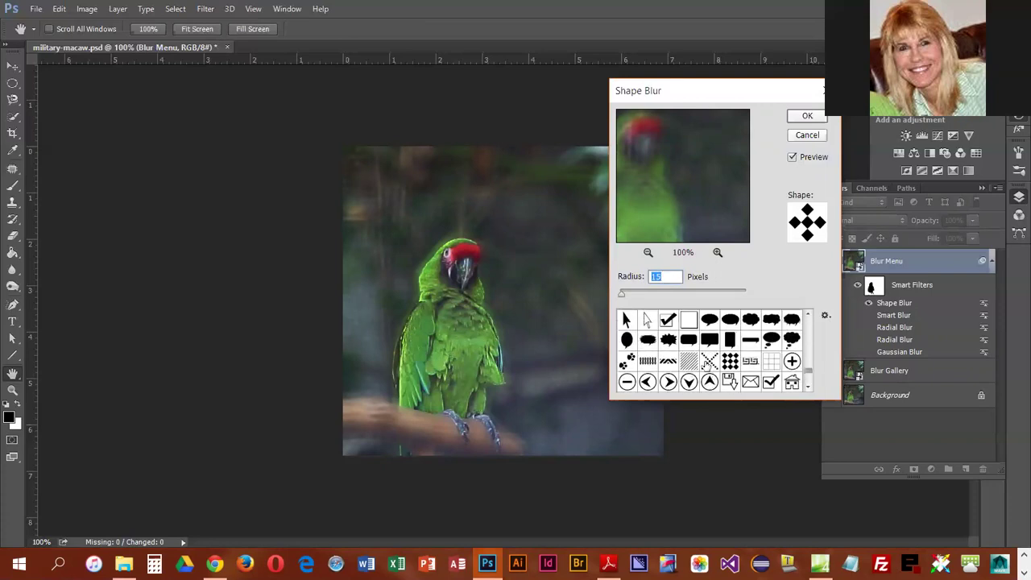
left_click(691, 363)
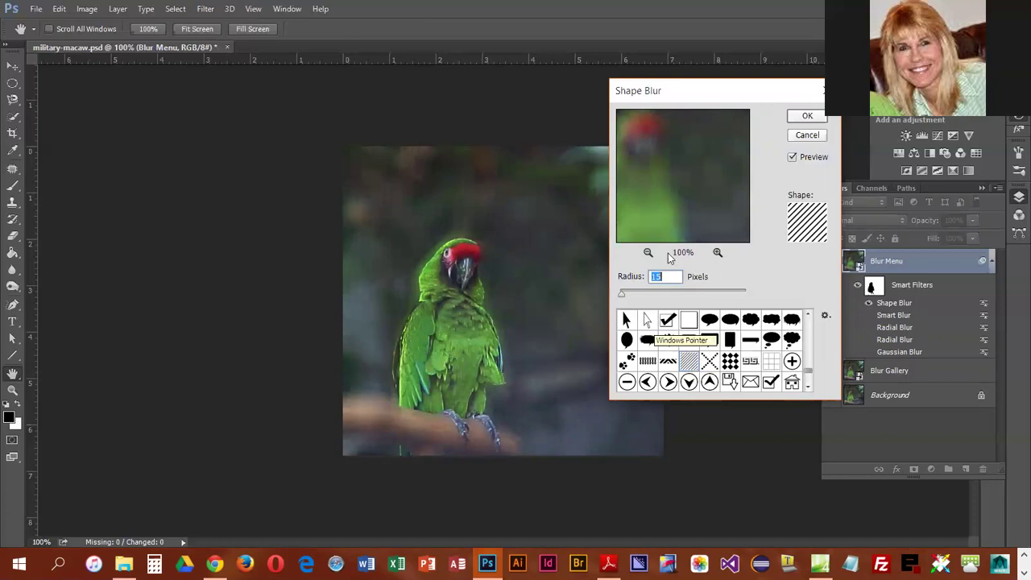
Try Shape Blur radii of 71 and 76 pixels with the diagonal-stripes shape and return the radius to 15 pixels.
left_click_drag(617, 295, 629, 295)
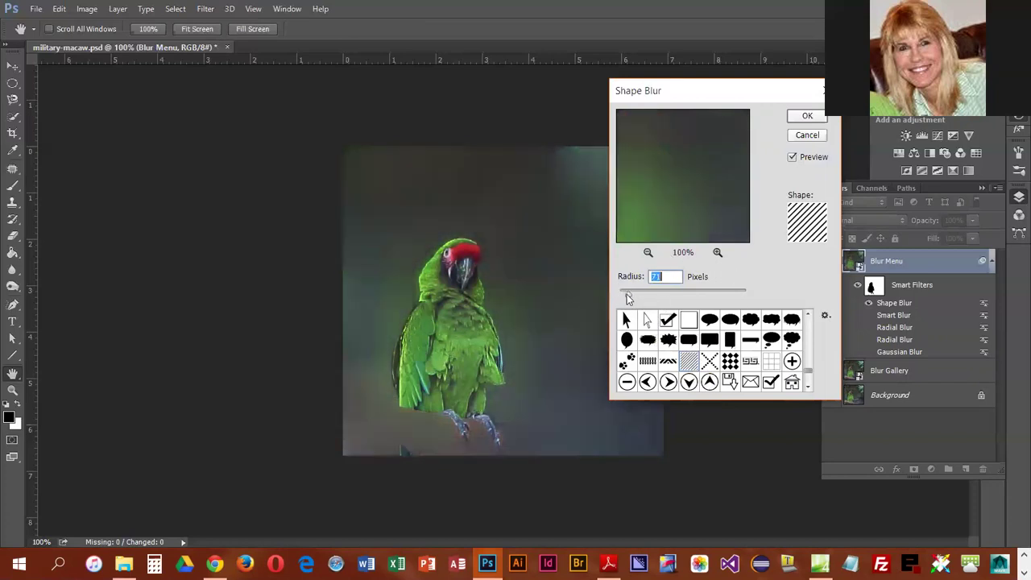
mouse_move(629, 296)
left_mouse_down()
mouse_move(618, 295)
mouse_move(630, 297)
left_mouse_up()
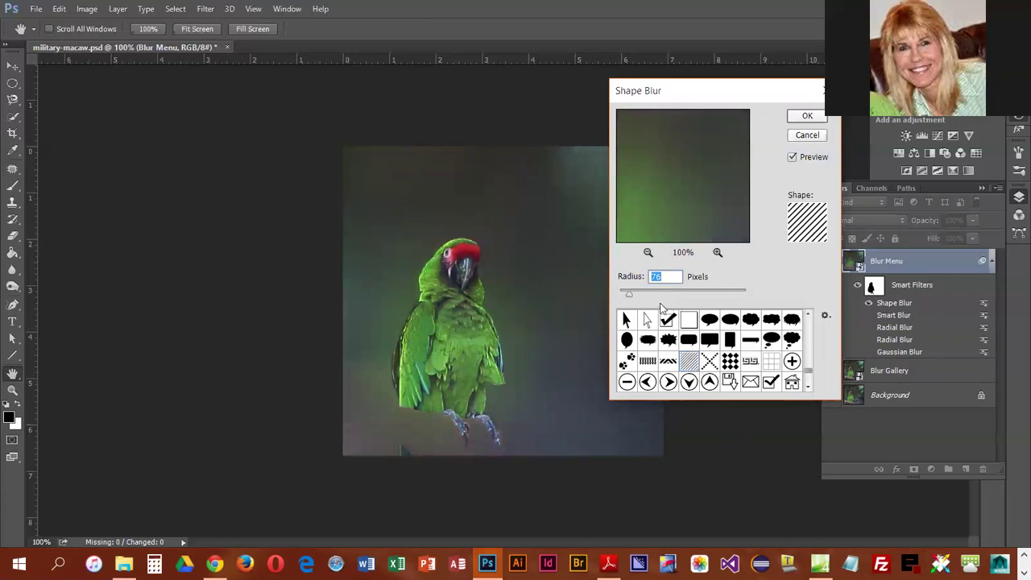
left_click_drag(631, 298, 621, 295)
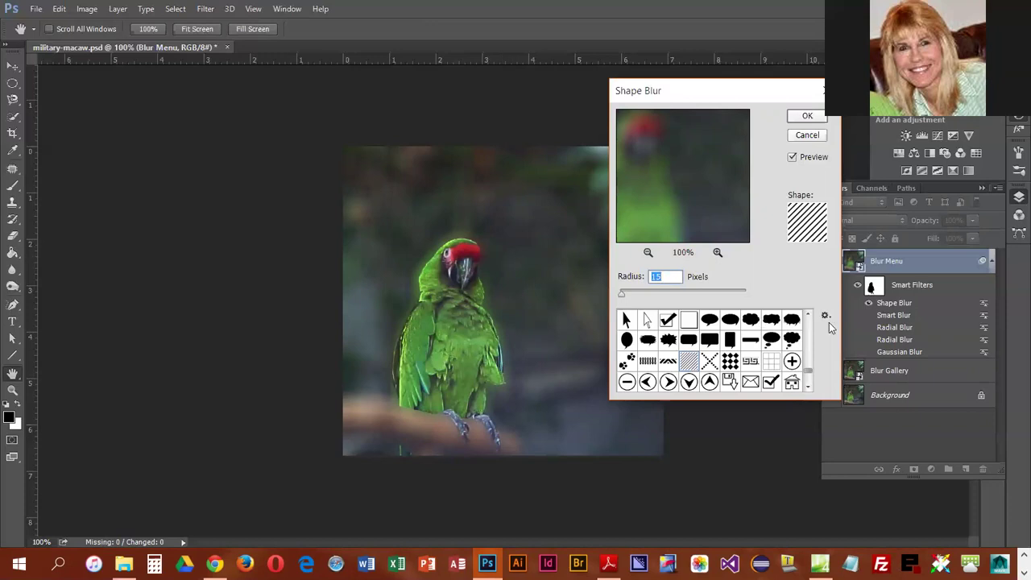
Try two framed ornamental tile shapes in the Shape Blur at radii of 168 and 107 pixels.
scroll(722, 356, "up", 10)
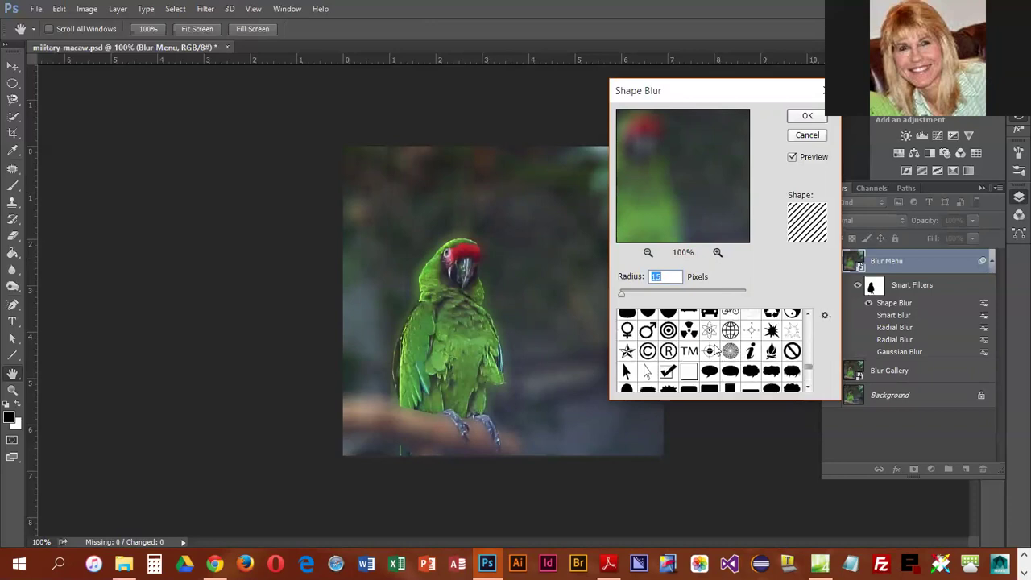
scroll(715, 348, "up", 8)
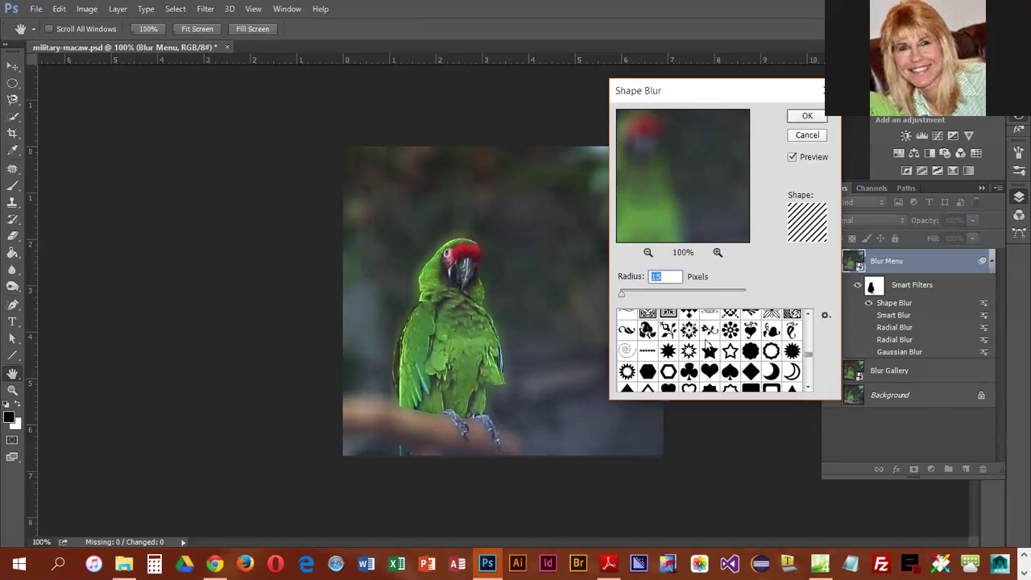
left_click(648, 339)
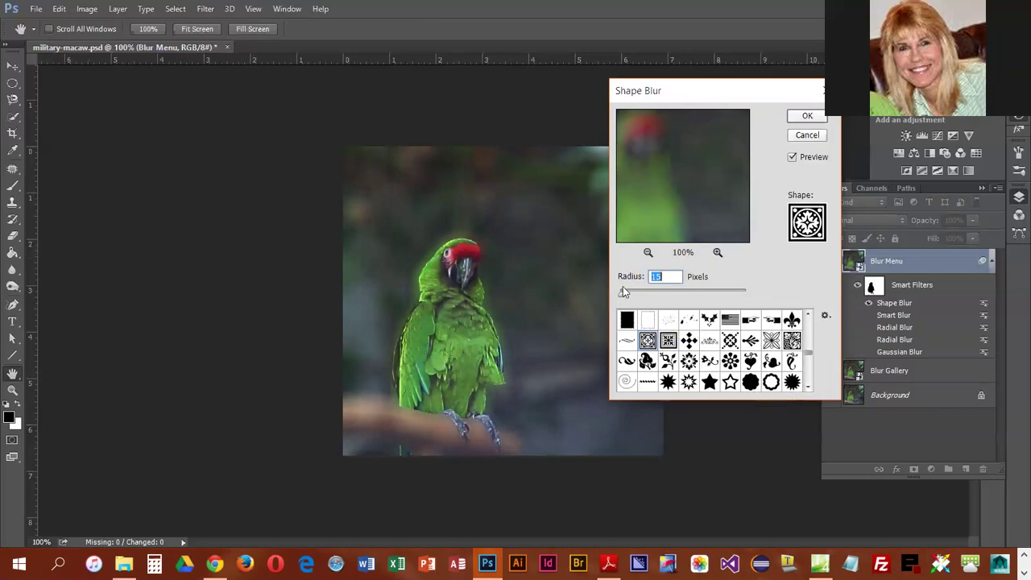
left_click_drag(623, 299, 642, 299)
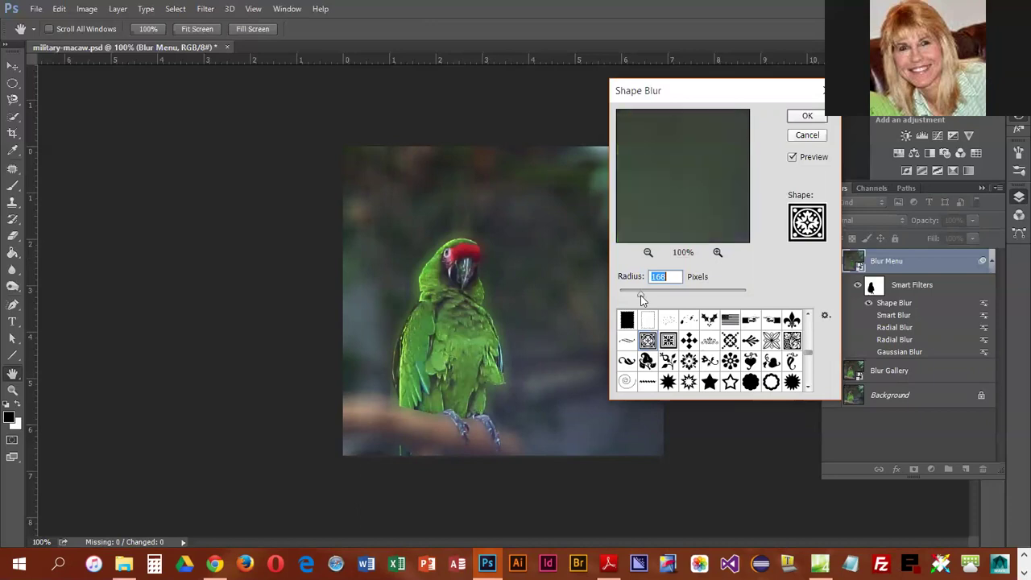
left_click_drag(640, 297, 632, 296)
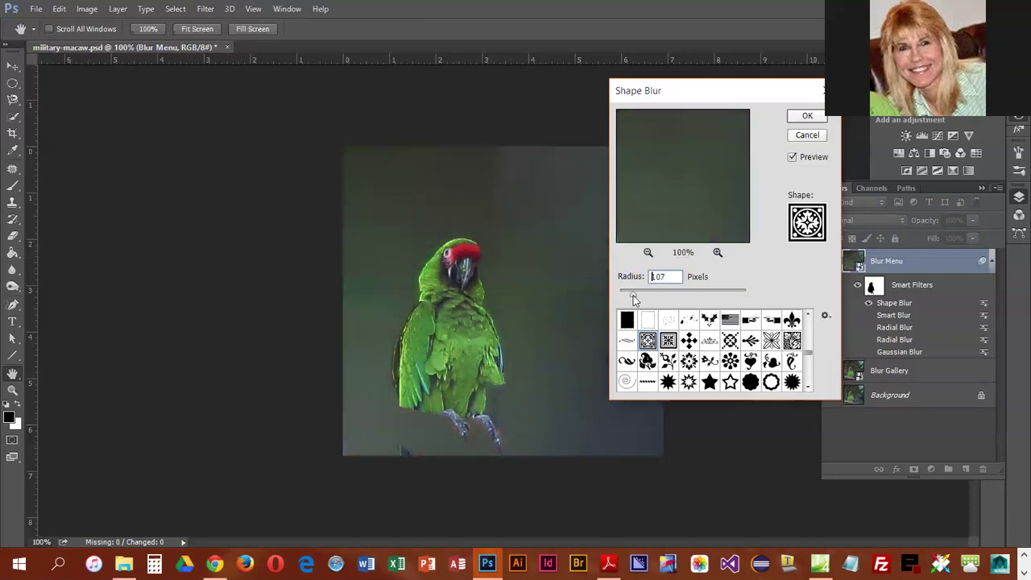
left_click(668, 340)
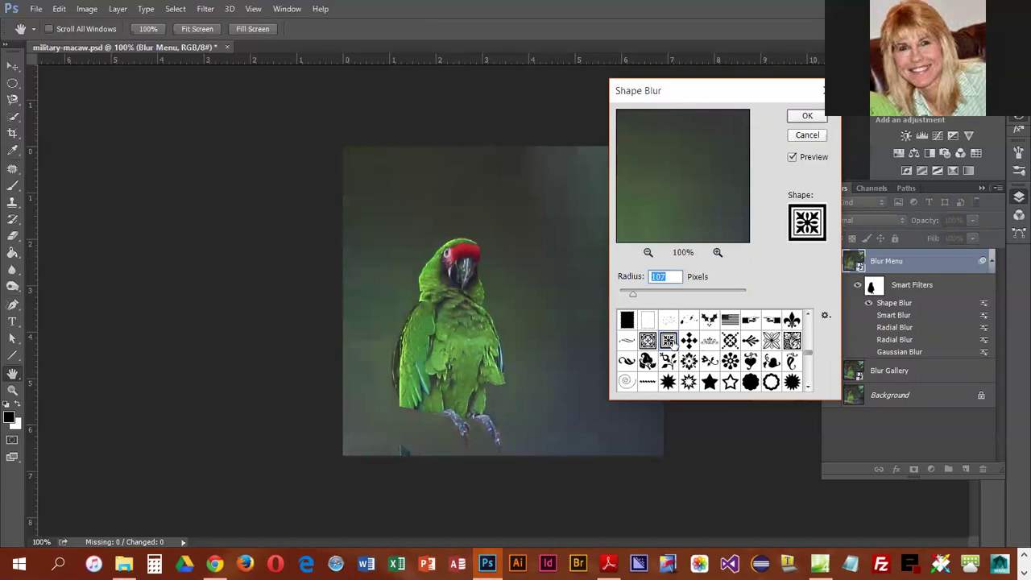
Try the diagonal-stripes and diamond-checker shapes in the Shape Blur, varying the radius between 138 and 107 pixels.
scroll(760, 348, "up", 2)
scroll(761, 348, "up", 5)
scroll(750, 359, "up", 8)
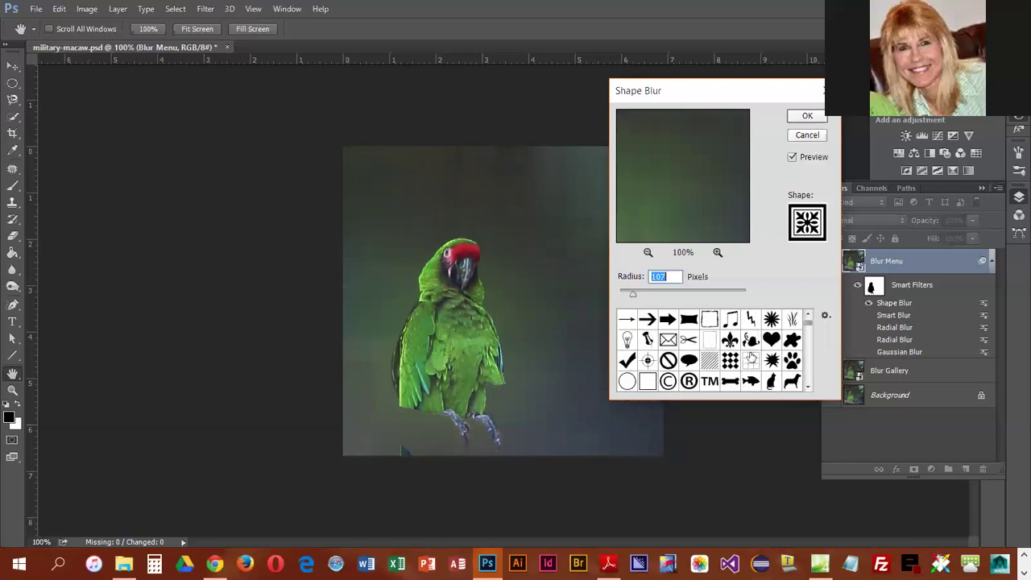
left_click(711, 362)
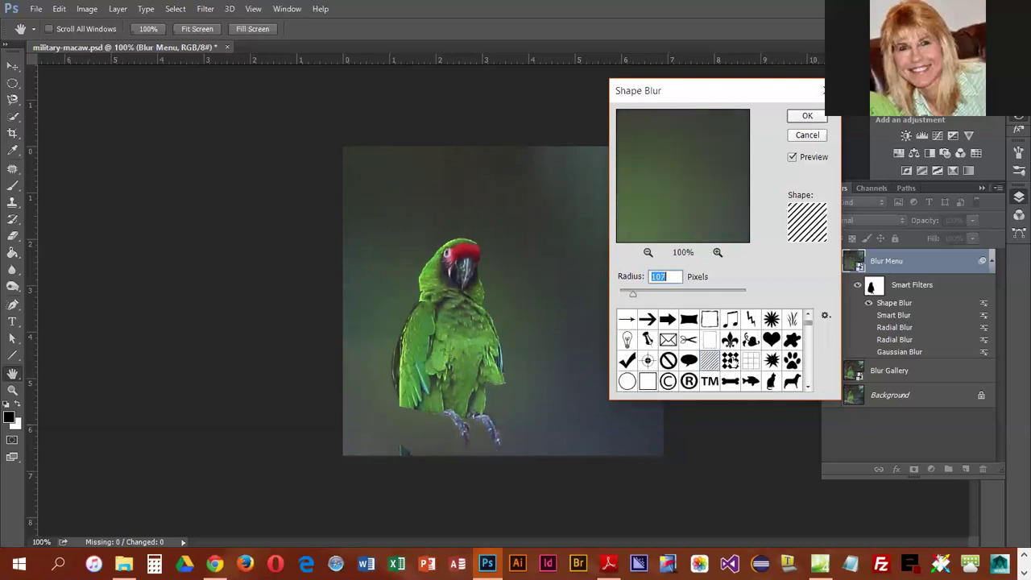
left_click(730, 361)
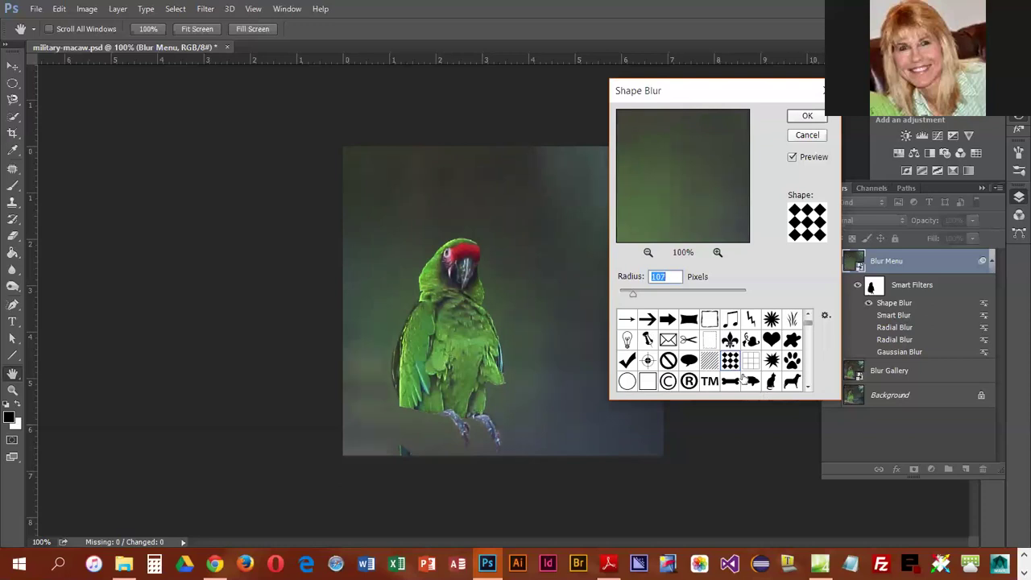
left_click_drag(631, 295, 637, 295)
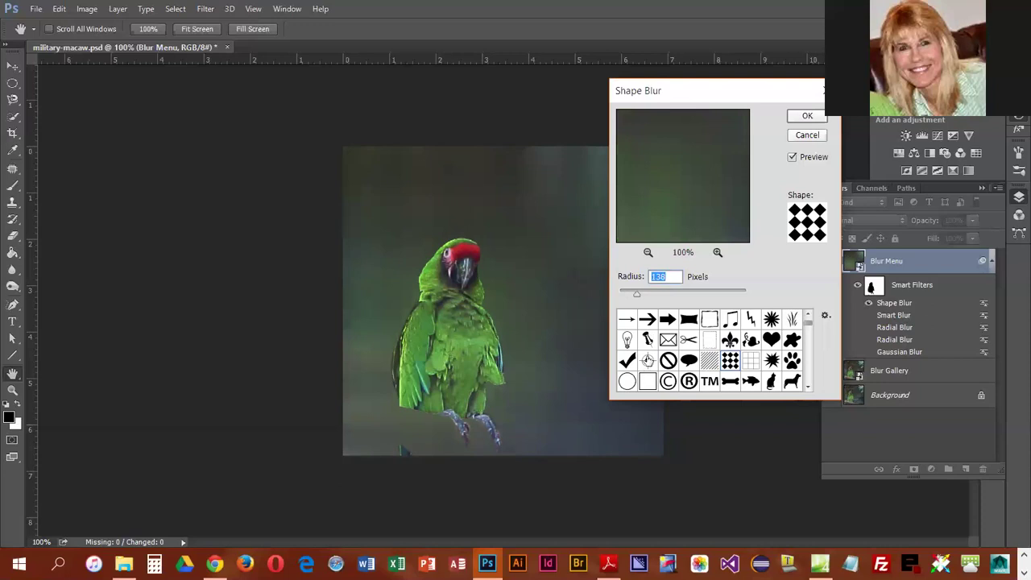
left_click_drag(635, 296, 626, 295)
left_click(632, 295)
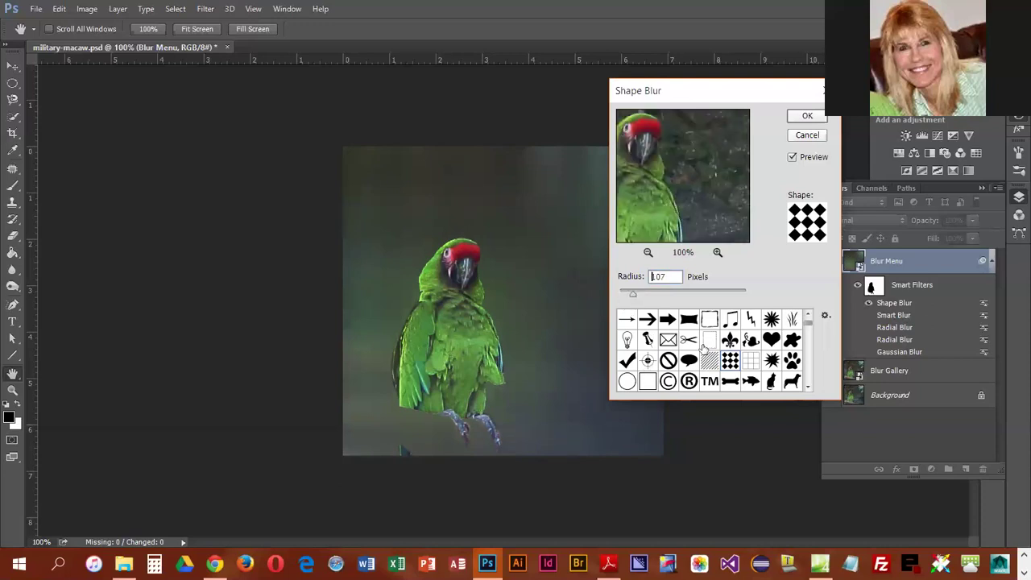
Choose the grid shape for the Shape Blur, reduce the radius to 36 pixels, and apply the filter.
left_click(751, 360)
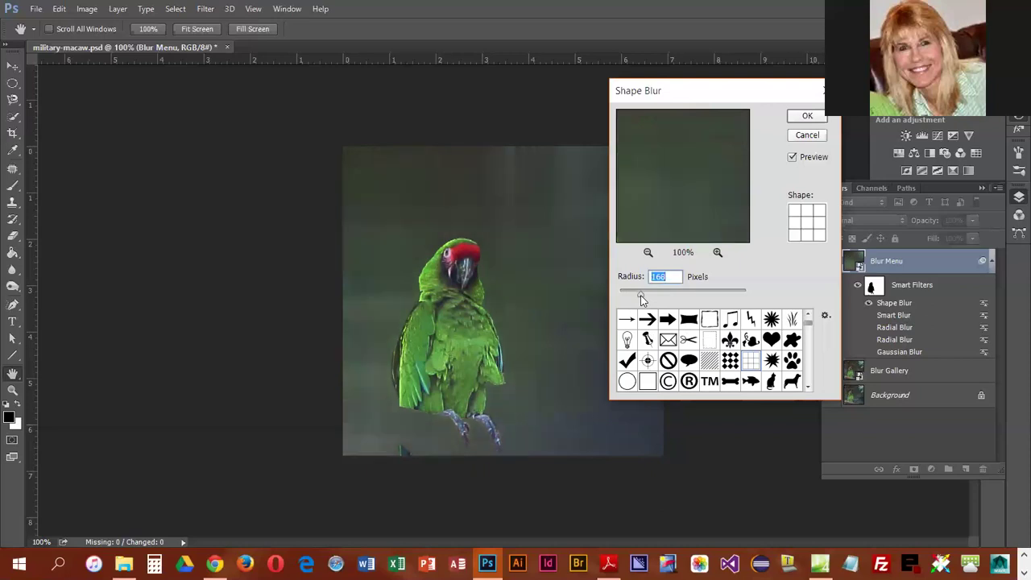
left_click_drag(640, 295, 633, 298)
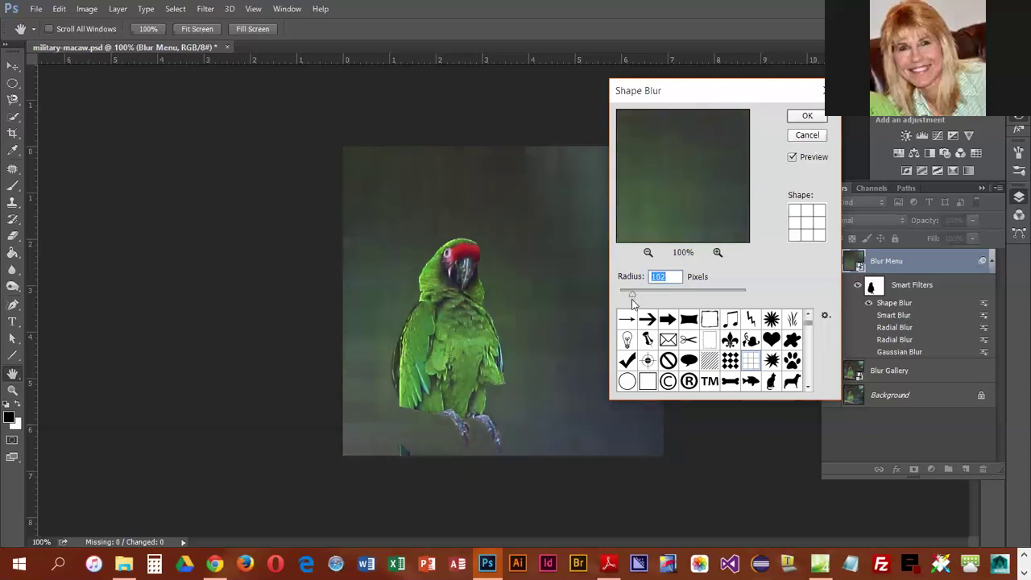
left_click_drag(633, 298, 621, 295)
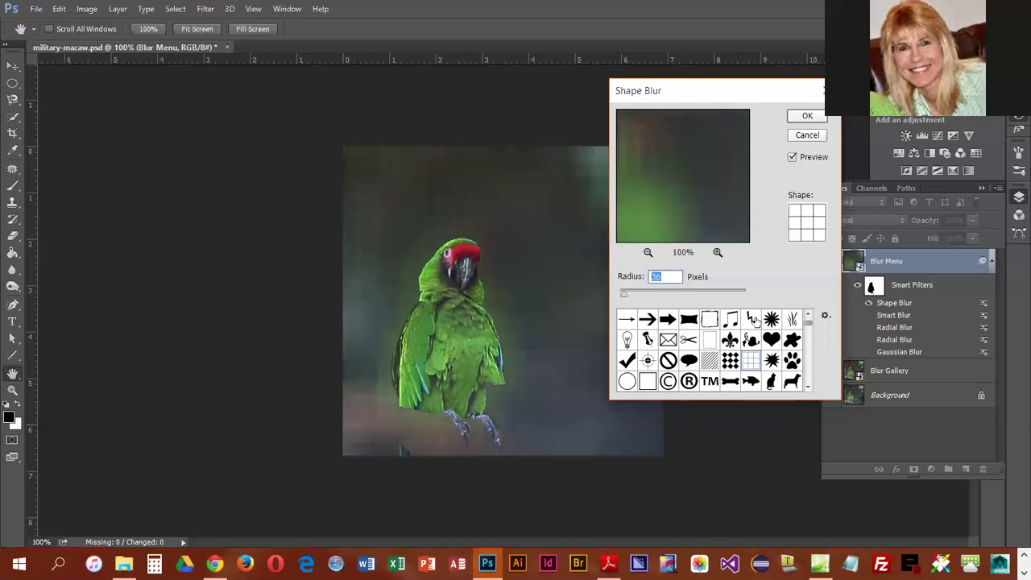
left_click(808, 116)
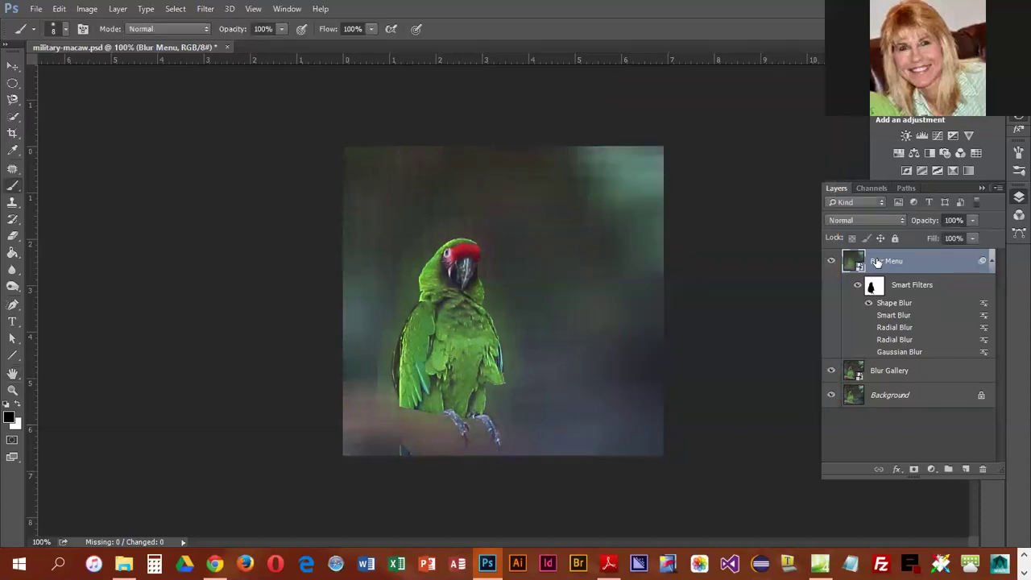
Show the Smart Blur, upper Radial Blur and Gaussian Blur smart filters, and move Gaussian Blur above Shape Blur in the filter stack.
left_click(869, 316)
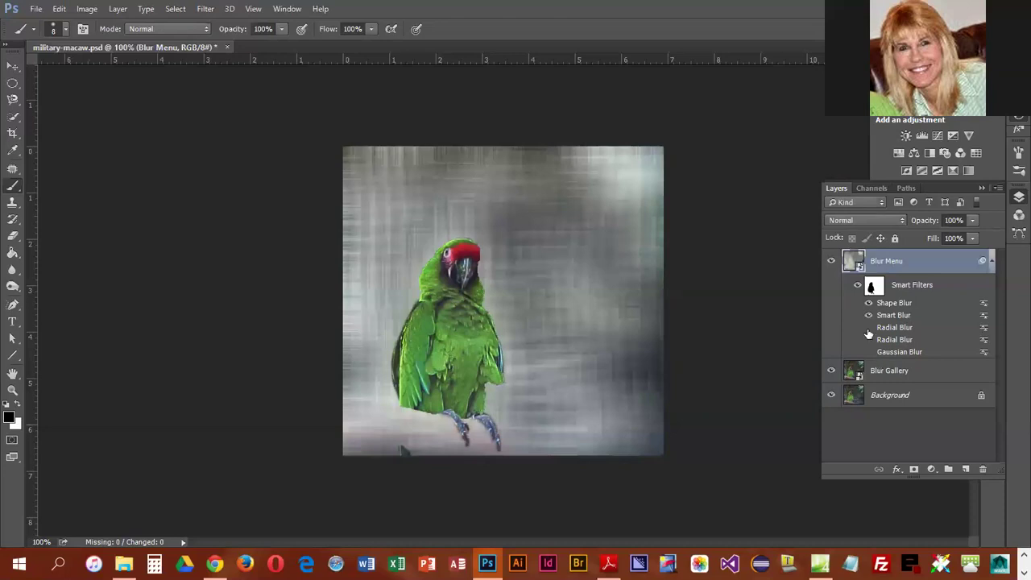
left_click(869, 327)
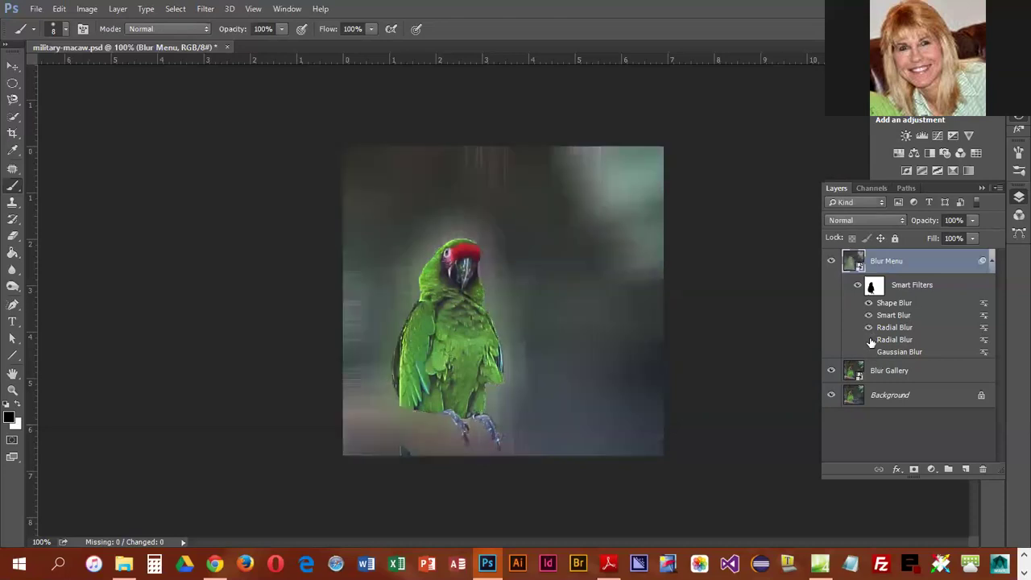
left_click(867, 352)
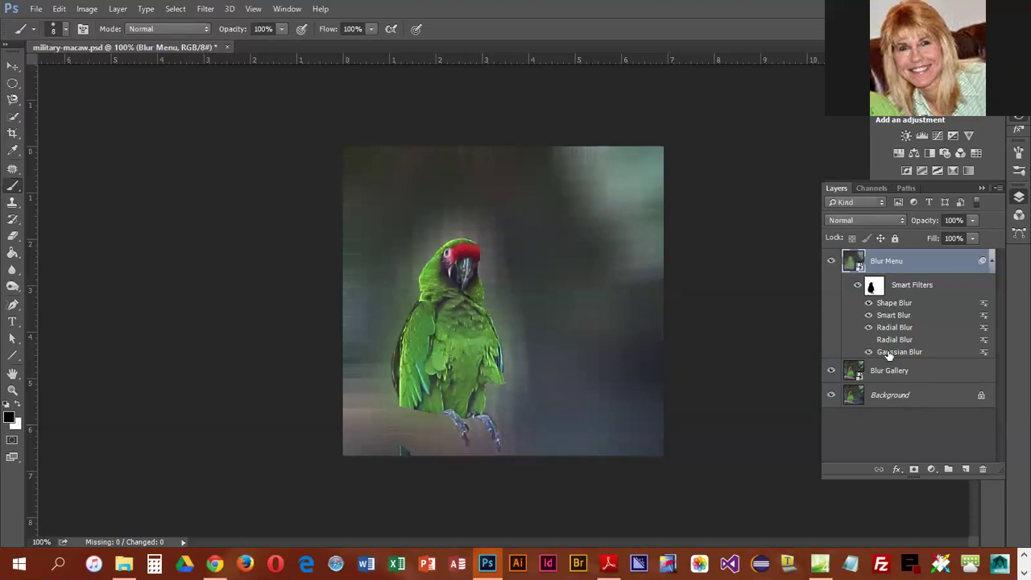
left_click_drag(890, 356, 898, 295)
left_click_drag(898, 295, 899, 297)
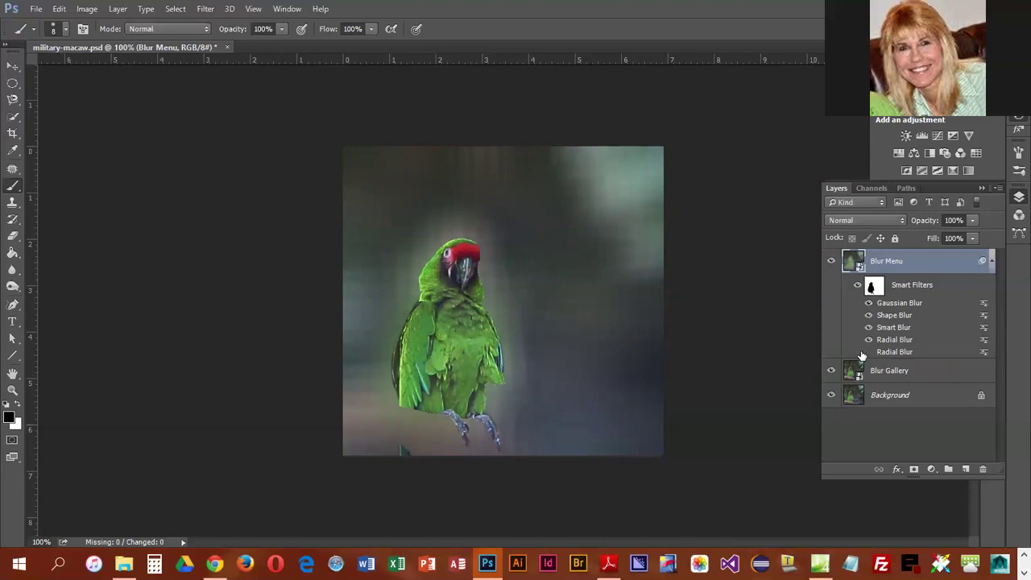
Briefly show the lower Radial Blur, and leave only Gaussian Blur and the upper Radial Blur visible on the Blur Menu layer.
left_click(869, 352)
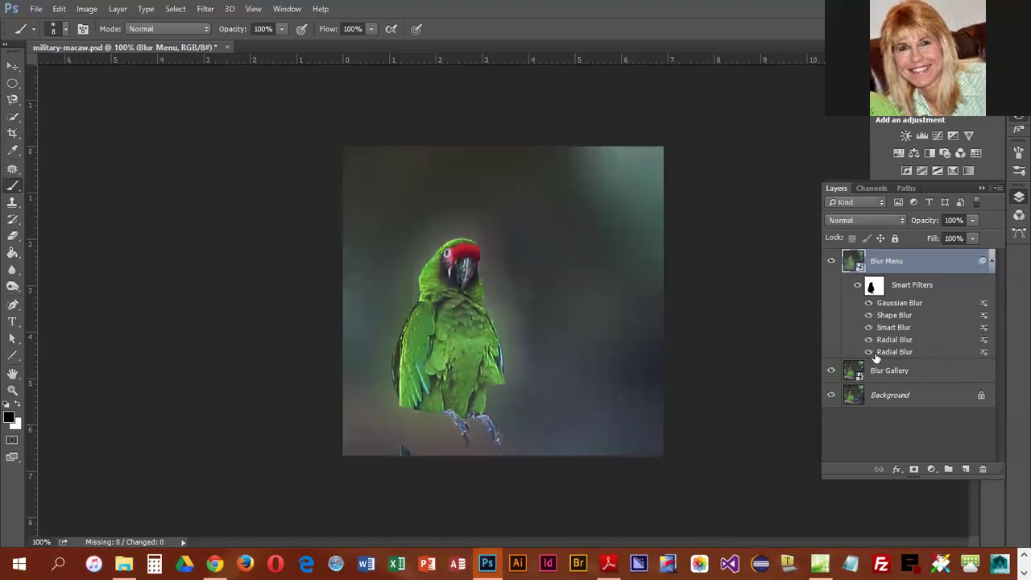
left_click(868, 352)
left_click(869, 327)
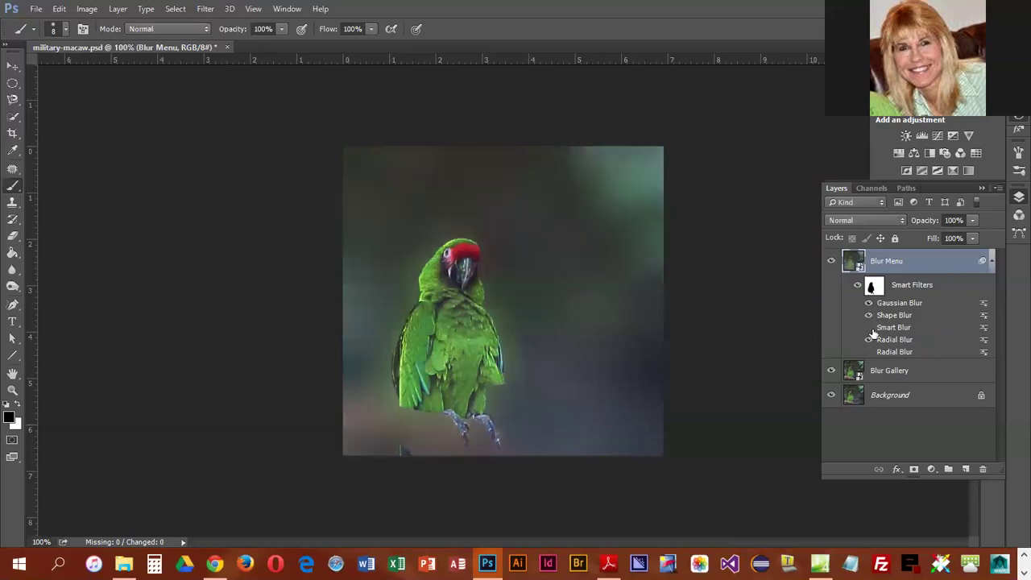
left_click(868, 316)
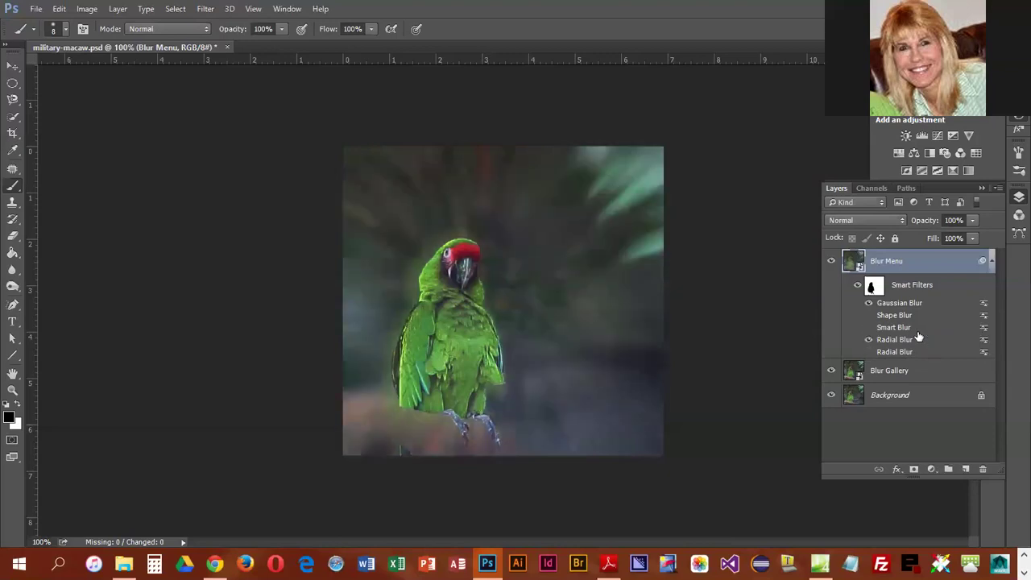
Compare Gaussian Blur combined in turn with Shape Blur, Smart Blur and the lower Radial Blur, leaving the last combination visible.
left_click(868, 339)
left_click(869, 315)
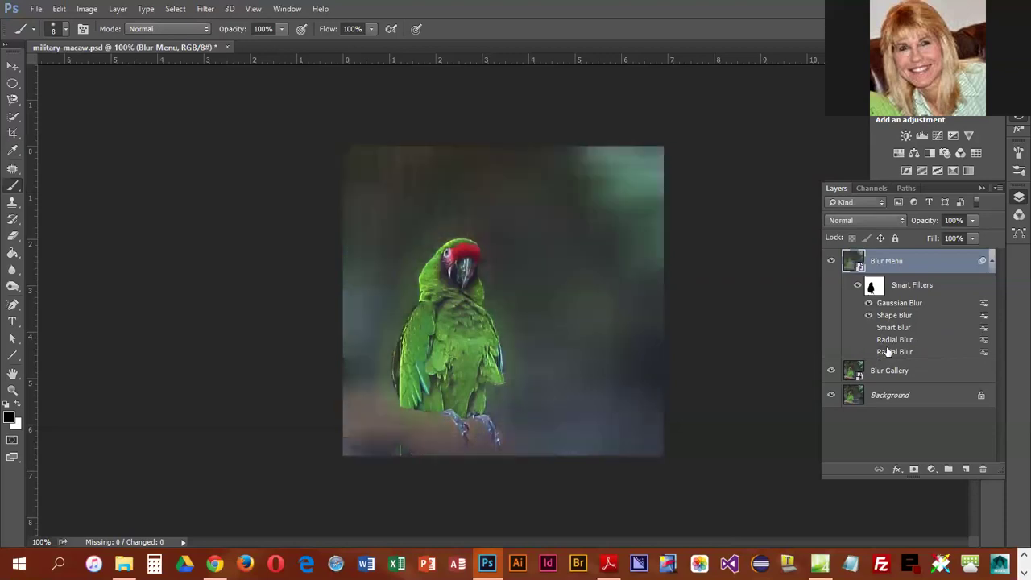
left_click(869, 315)
left_click(868, 327)
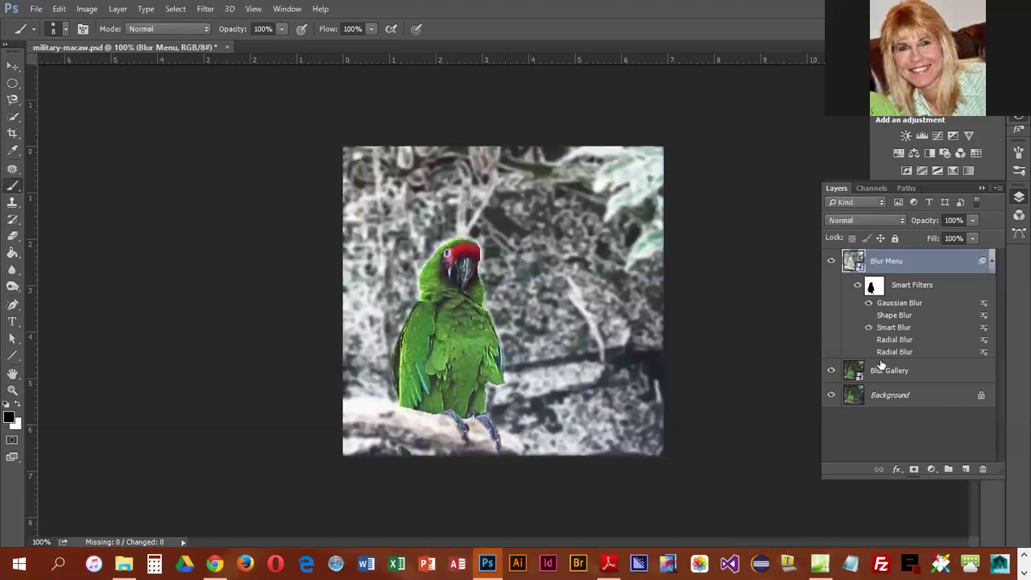
left_click(869, 327)
left_click(869, 352)
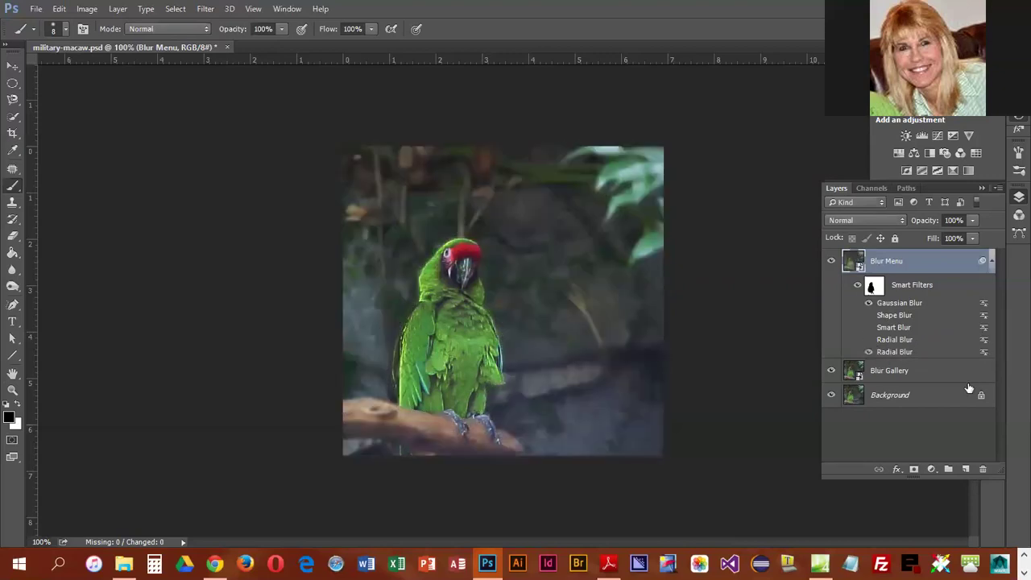
Hide the Blur Menu layer and start a Field Blur from the Blur Gallery on the Blur Gallery layer.
left_click(831, 261)
left_click(895, 370)
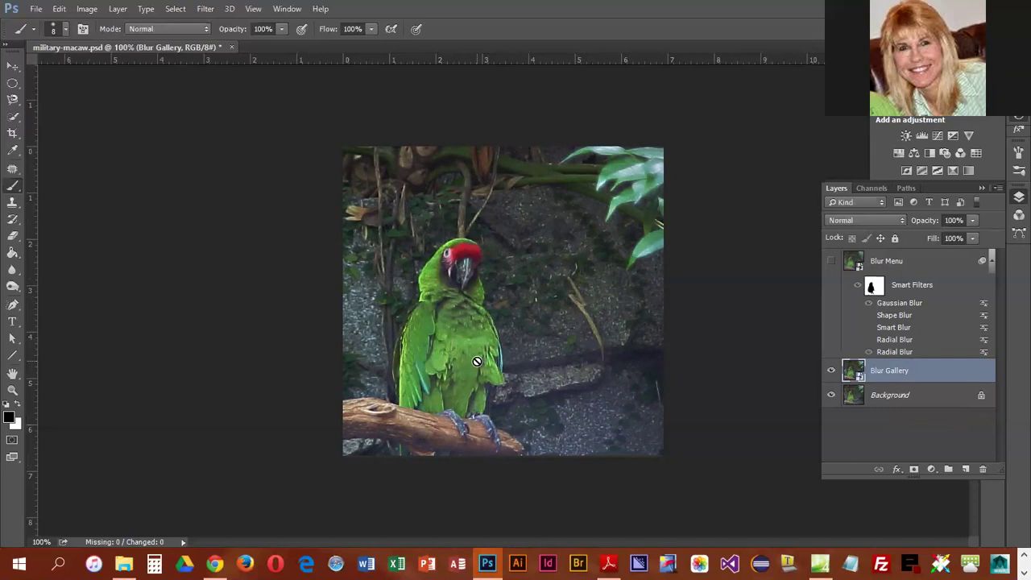
left_click(205, 9)
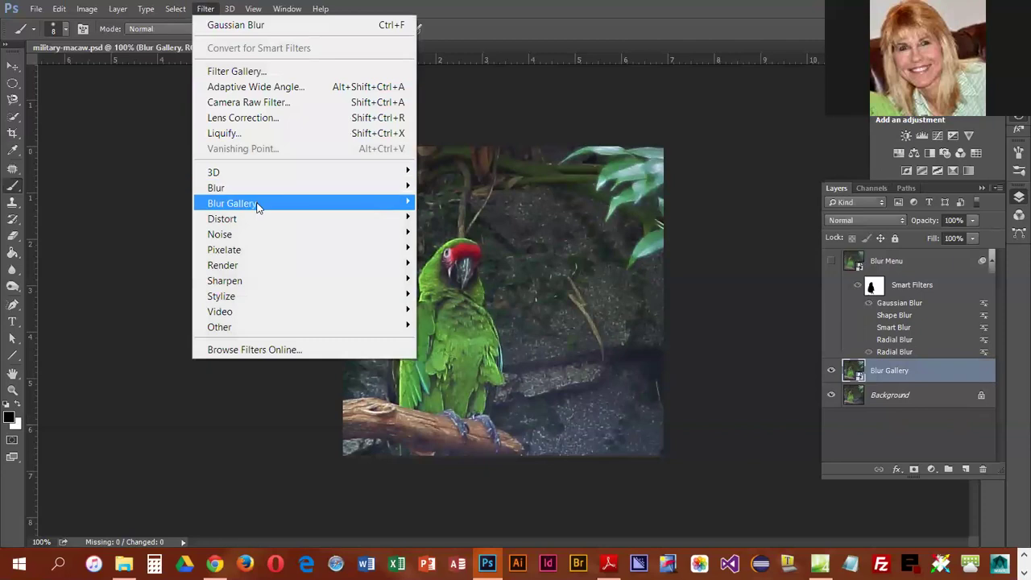
mouse_move(258, 207)
left_click(433, 208)
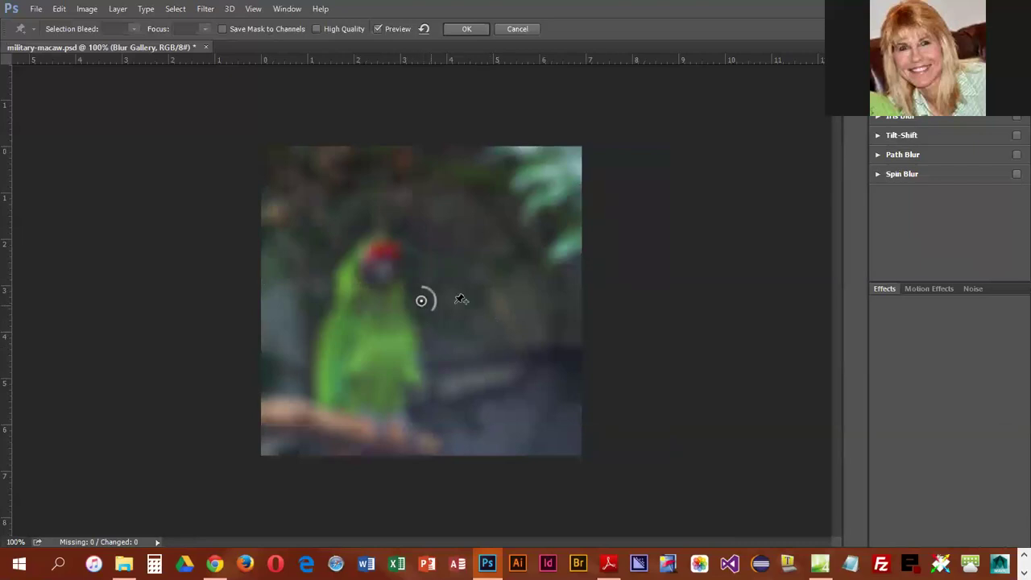
Move the Field Blur pin onto the parrot's beak and remove its blur so the bird is sharp.
left_click_drag(421, 303, 381, 266)
left_click_drag(385, 269, 387, 256)
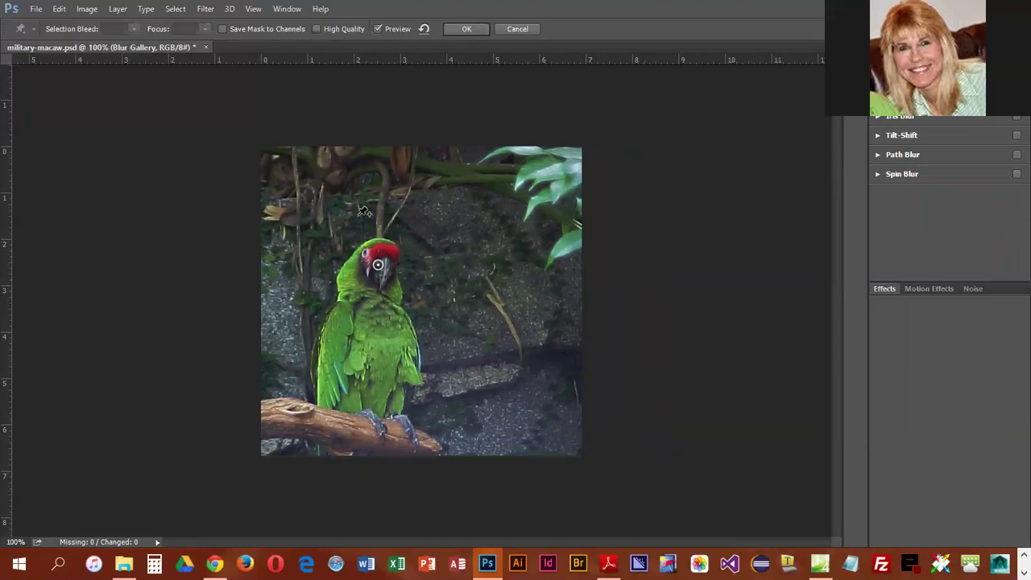
Add blurred Field Blur pins beside the upper-right leaves and in the upper-left foliage, and lower the upper-left pin toward the parrot.
left_click(514, 195)
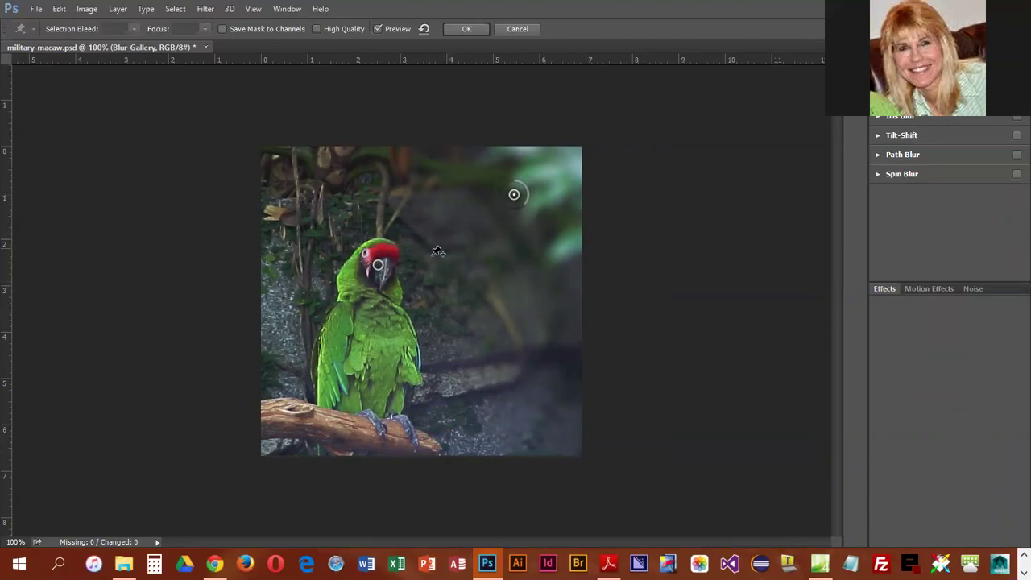
left_click(319, 189)
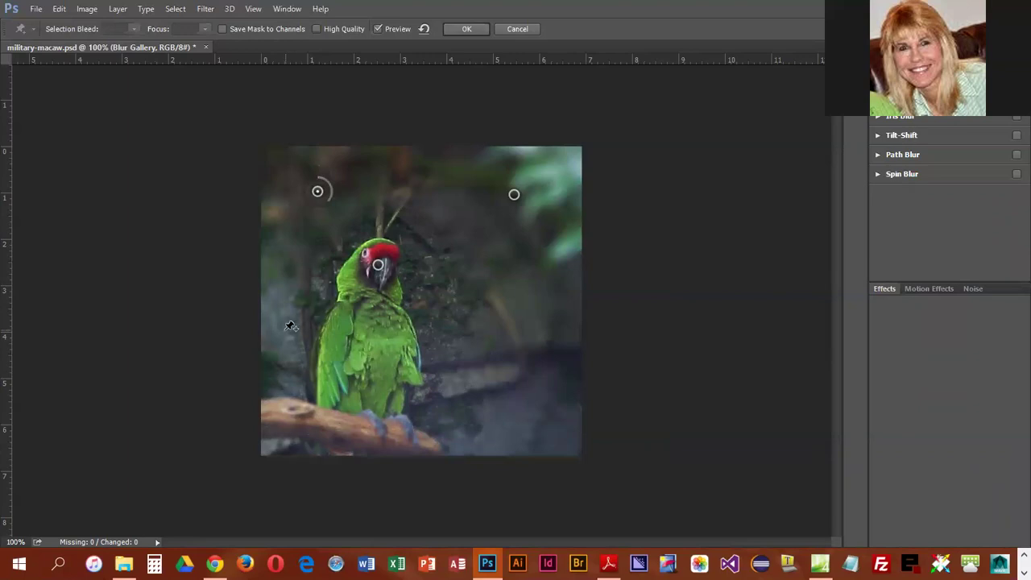
left_click_drag(317, 198, 302, 239)
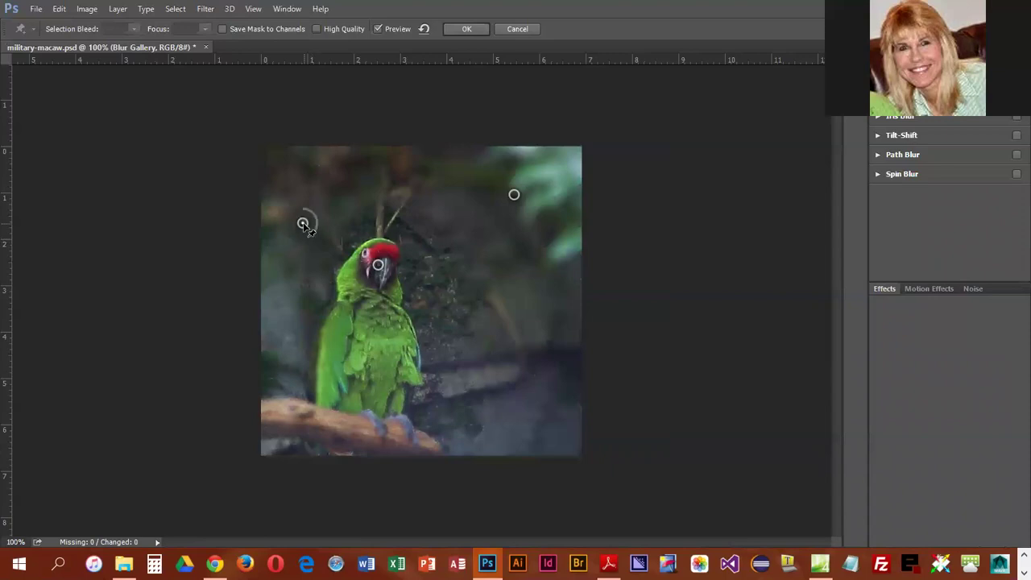
Lower the upper-right Field Blur pin, adjust the blur of both background pins, and apply the Field Blur.
left_click_drag(519, 202, 515, 260)
left_click_drag(498, 225, 517, 217)
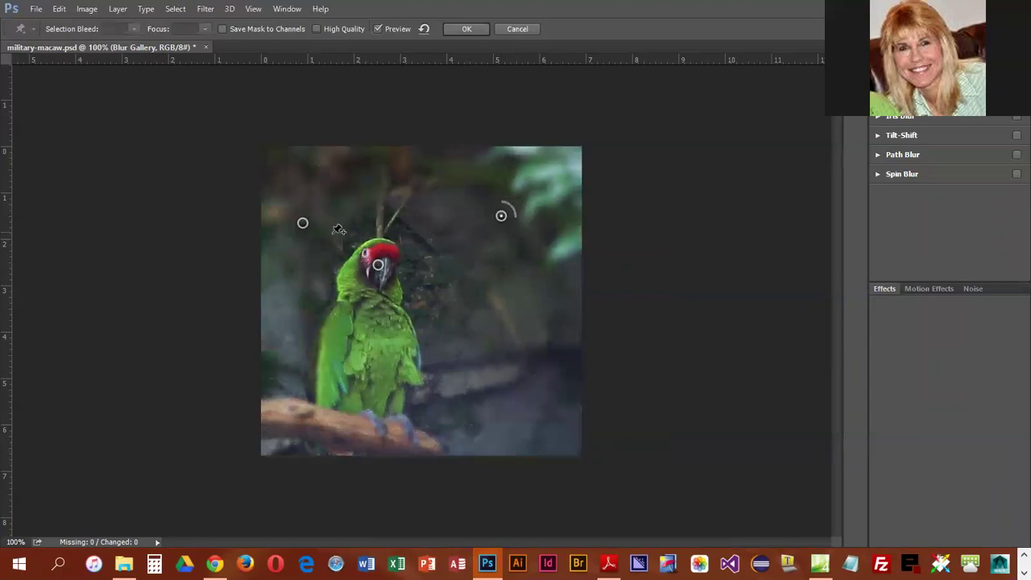
left_click(304, 224)
left_click_drag(315, 230, 320, 227)
left_click(473, 30)
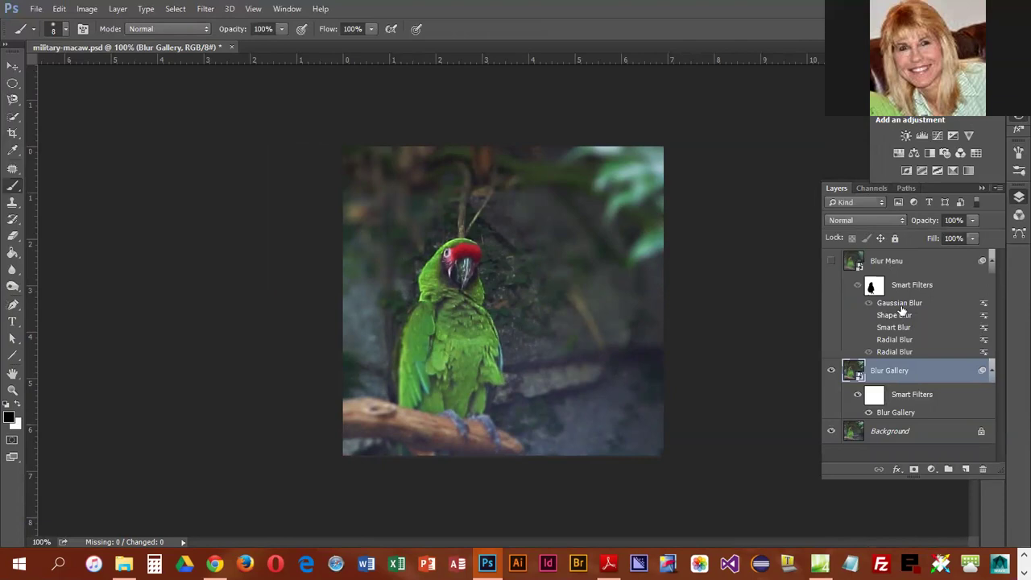
Reopen the applied Blur Gallery smart filter's settings, cancel without changes, and hide that filter.
double_click(899, 413)
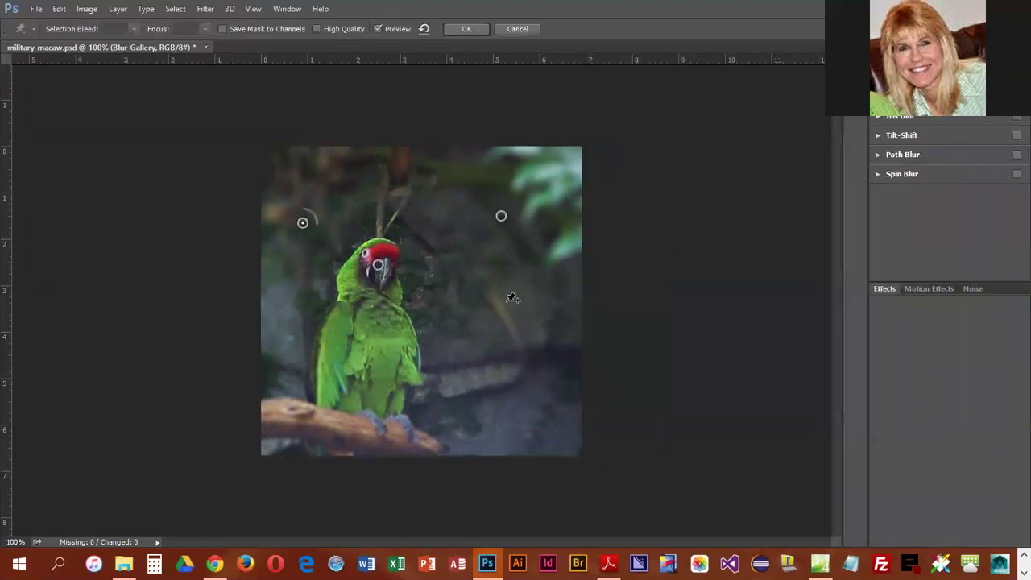
left_click(516, 29)
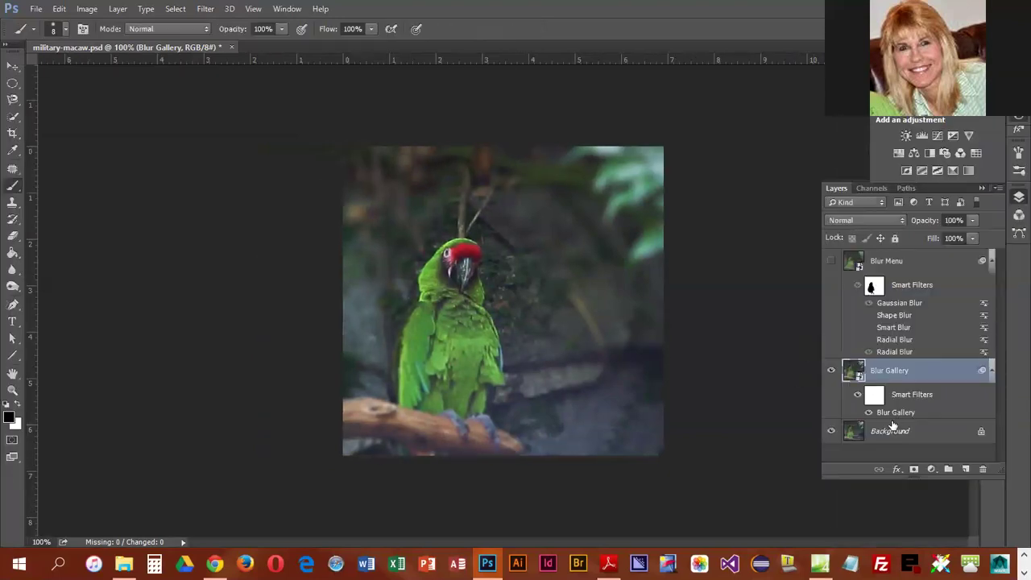
left_click(869, 411)
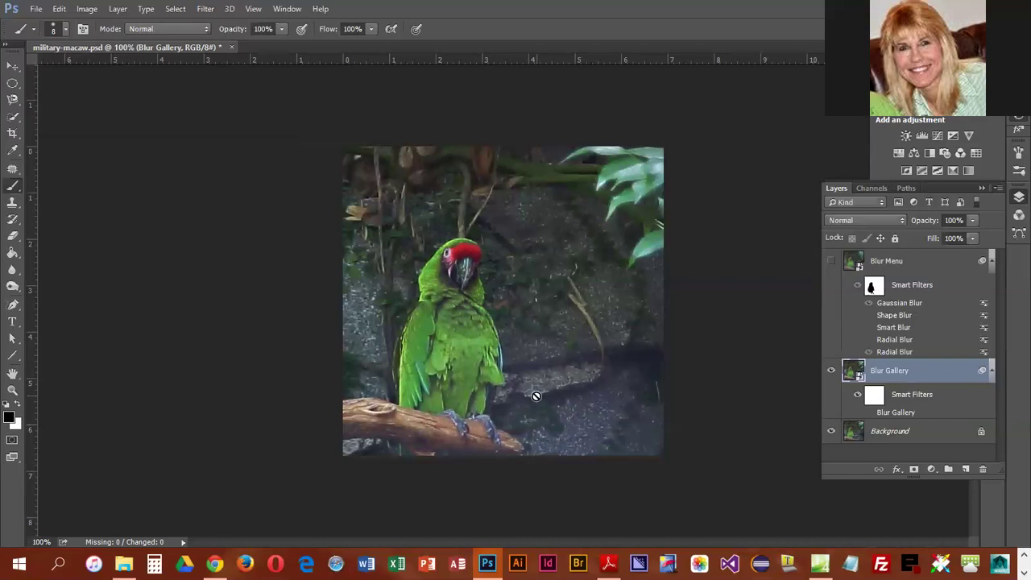
Start an Iris Blur on the Blur Gallery layer and move its pin onto the parrot's chest.
left_click(205, 8)
mouse_move(250, 206)
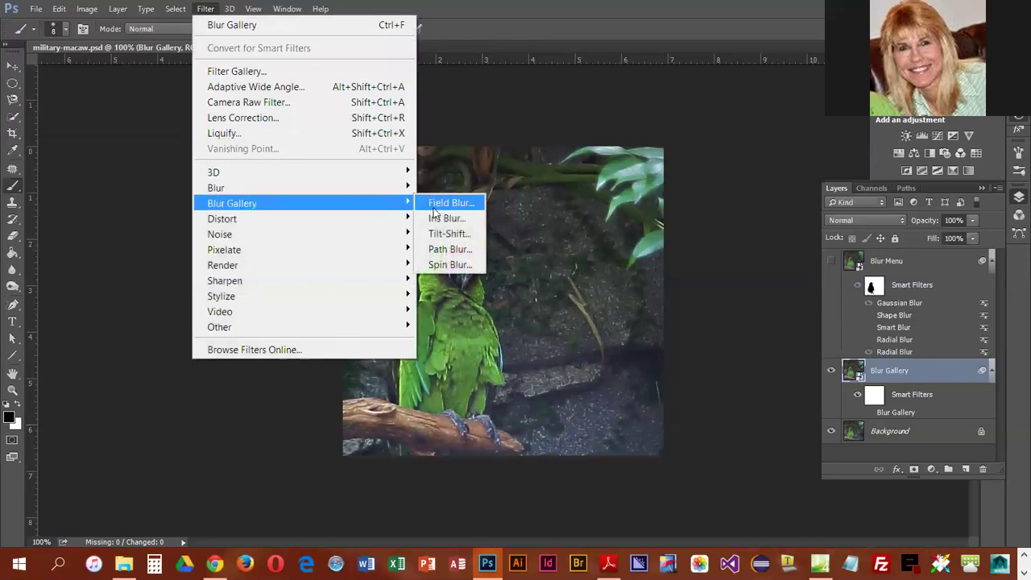
left_click(439, 219)
mouse_move(487, 363)
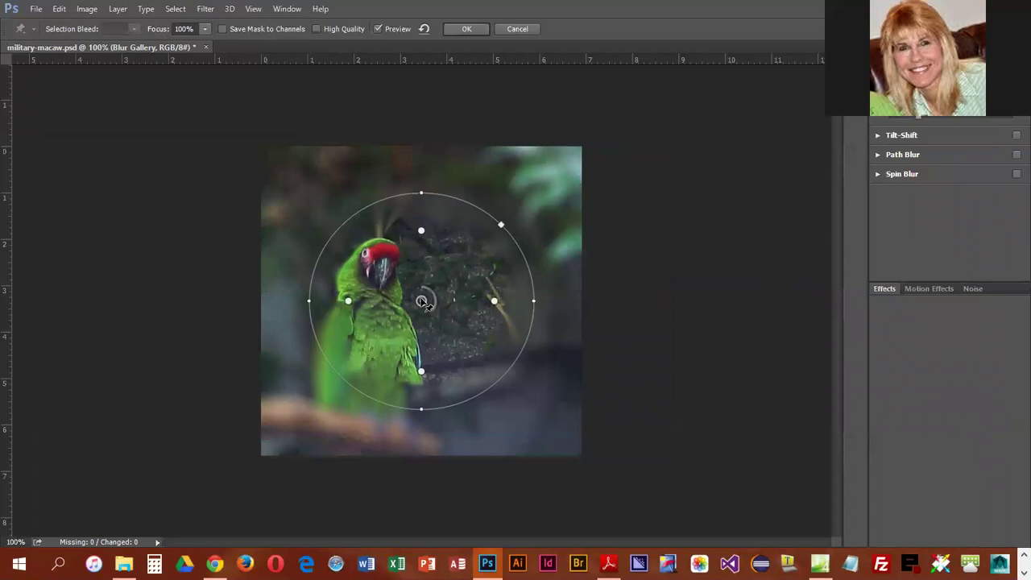
left_click_drag(422, 301, 406, 311)
left_click_drag(376, 314, 375, 327)
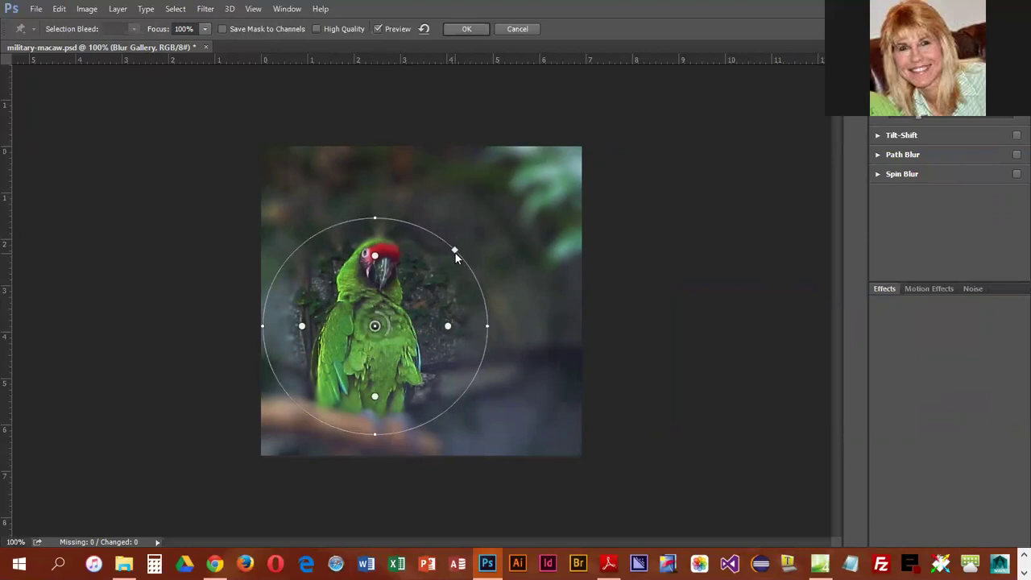
Stretch the iris into a tall upright ellipse around the parrot, lower it slightly and widen it on both sides.
mouse_move(454, 250)
left_mouse_down()
mouse_move(475, 236)
mouse_move(452, 256)
left_mouse_up()
left_click_drag(376, 446, 381, 478)
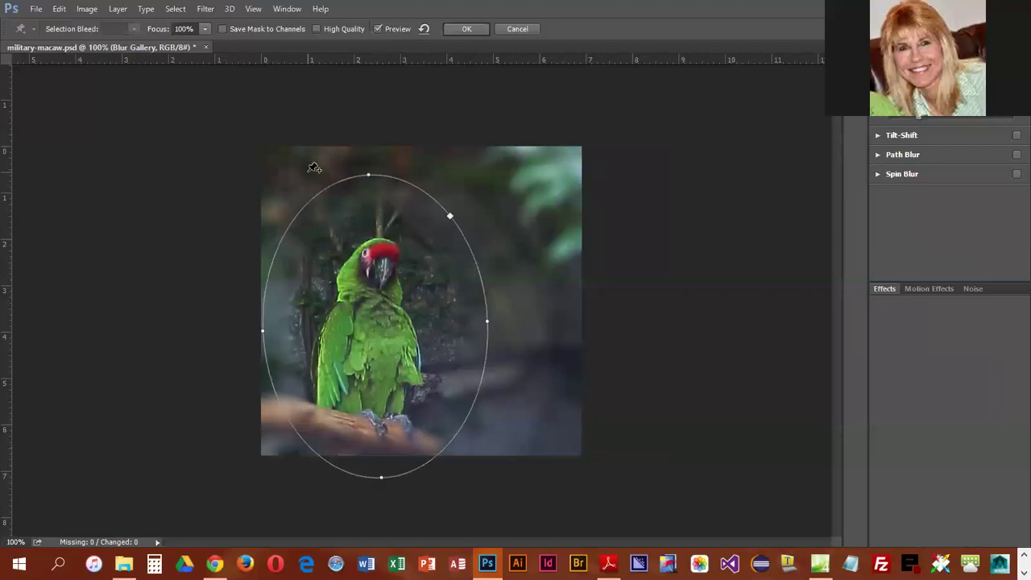
left_click_drag(375, 328, 374, 344)
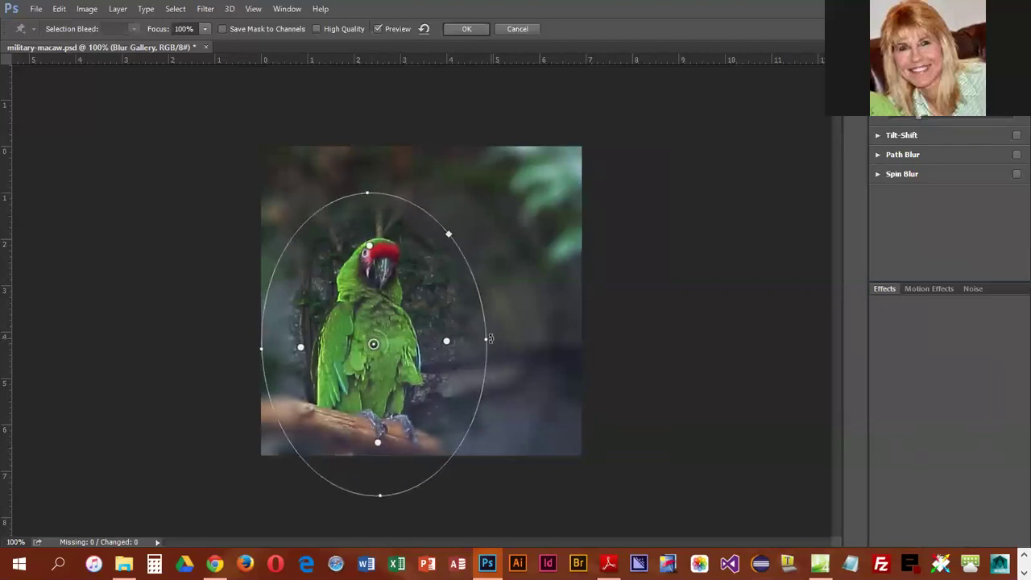
left_click_drag(489, 338, 473, 376)
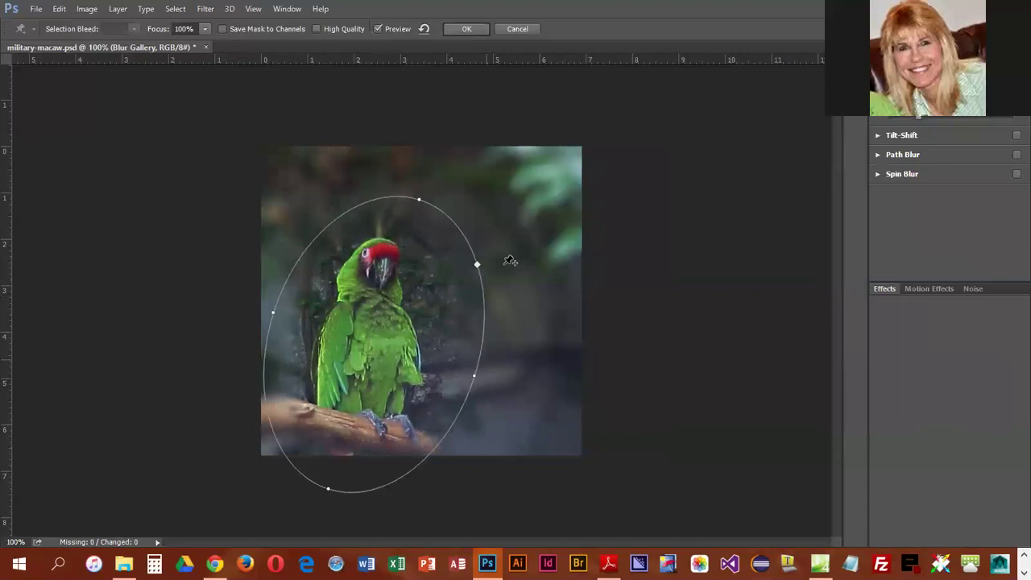
left_click_drag(425, 206, 374, 177)
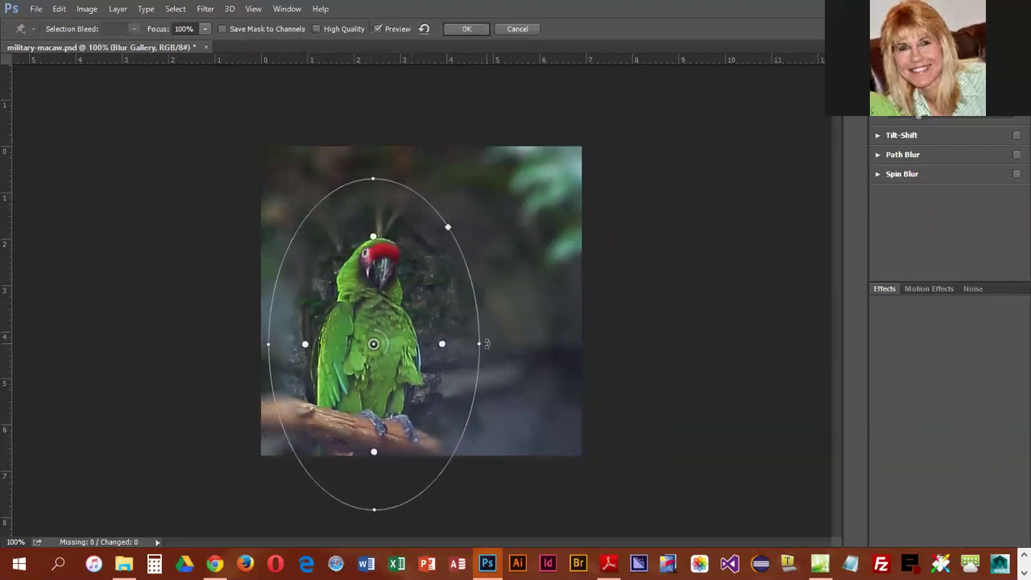
left_click_drag(480, 346, 511, 345)
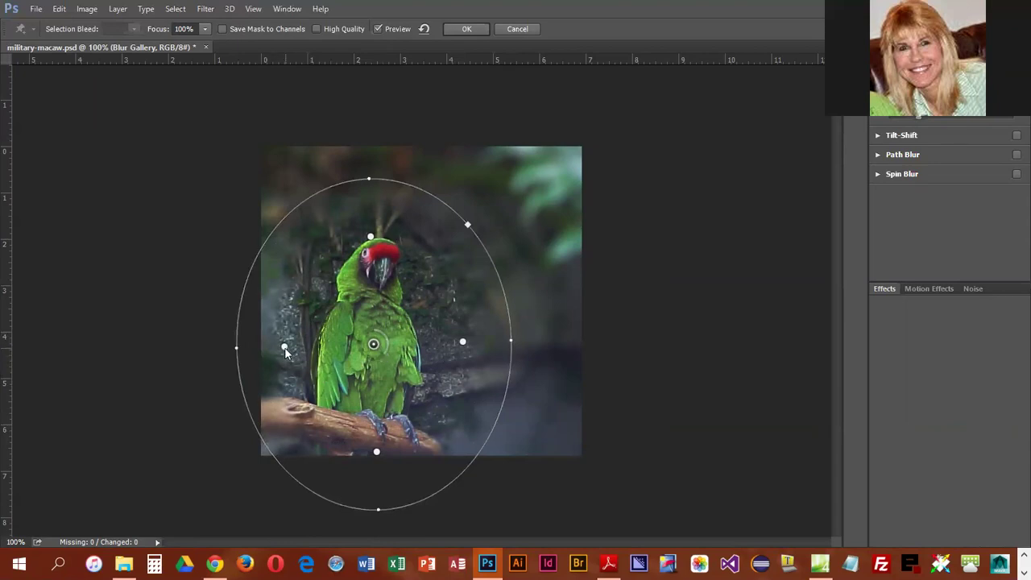
Tighten the iris's sharp zone around the parrot, lengthen and reposition the ellipse over its feet, and apply the Iris Blur.
left_click_drag(285, 349, 312, 347)
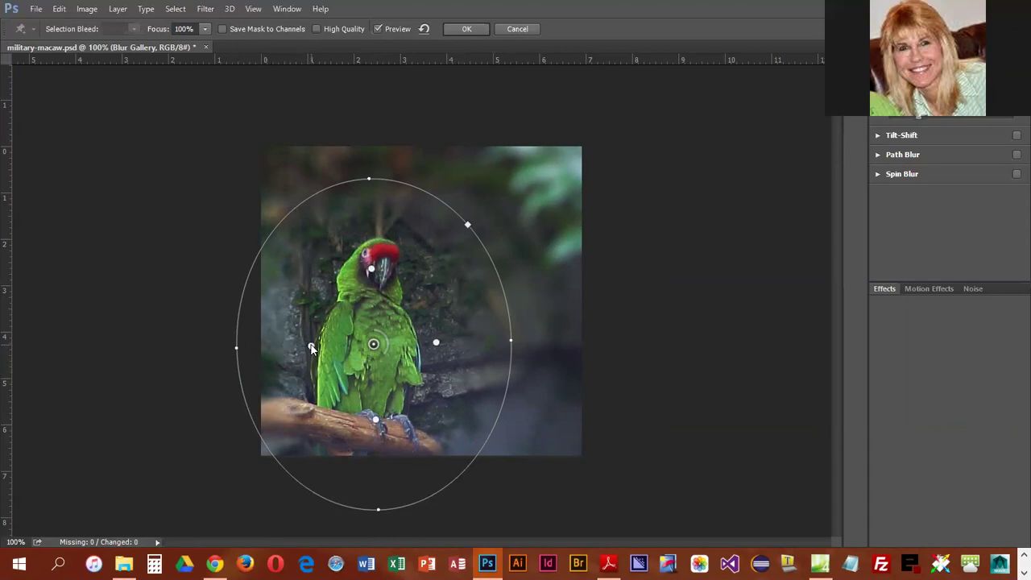
mouse_move(377, 344)
left_mouse_down()
mouse_move(382, 320)
mouse_move(381, 331)
left_mouse_up()
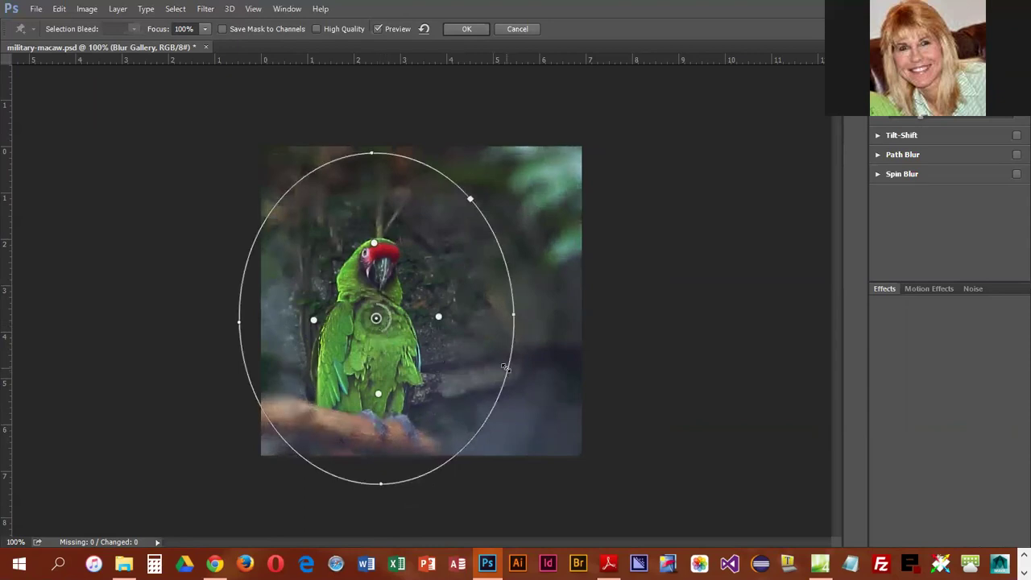
left_click_drag(439, 317, 433, 318)
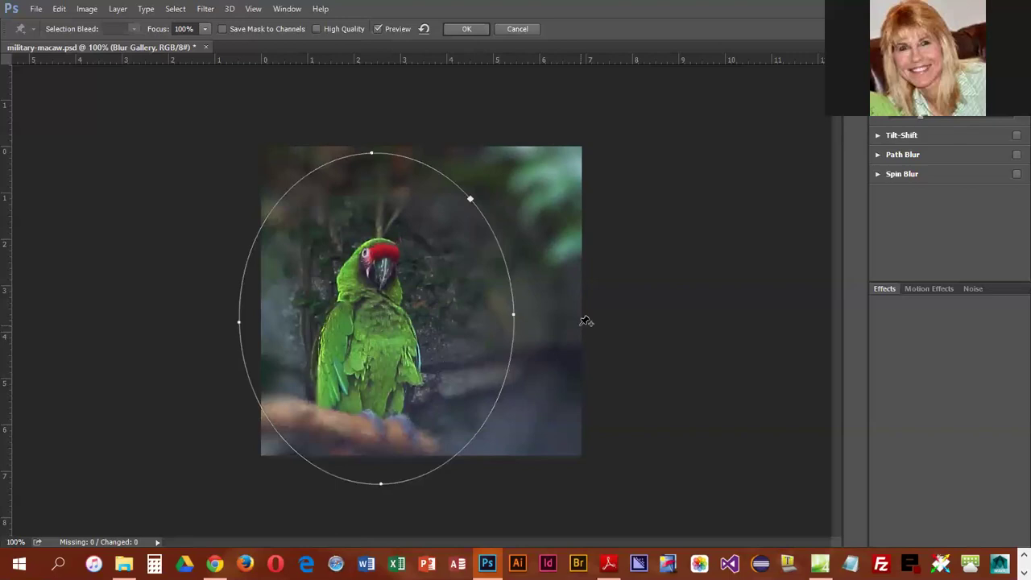
left_click_drag(382, 491, 382, 511)
left_click_drag(378, 319, 384, 338)
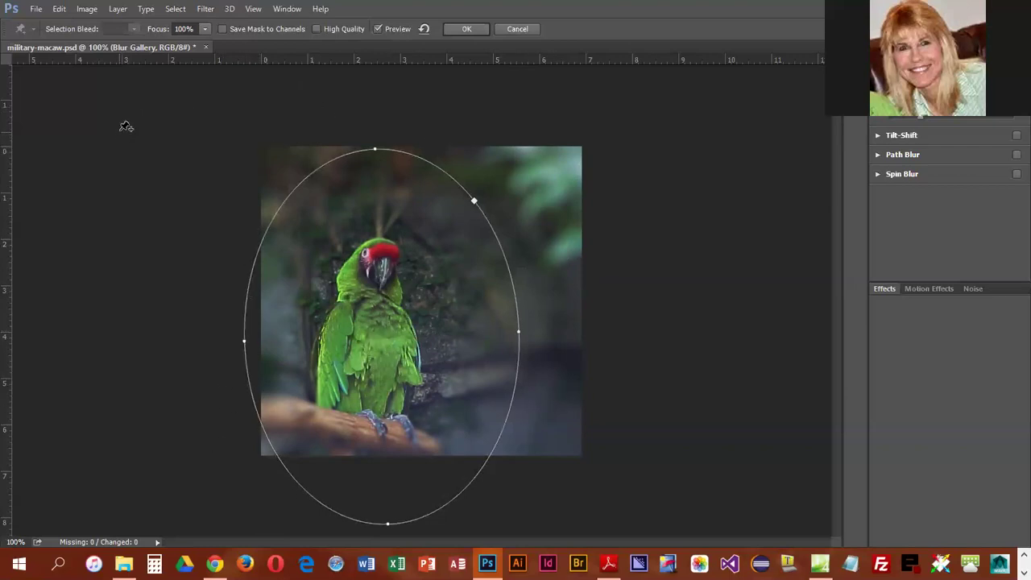
left_click(465, 30)
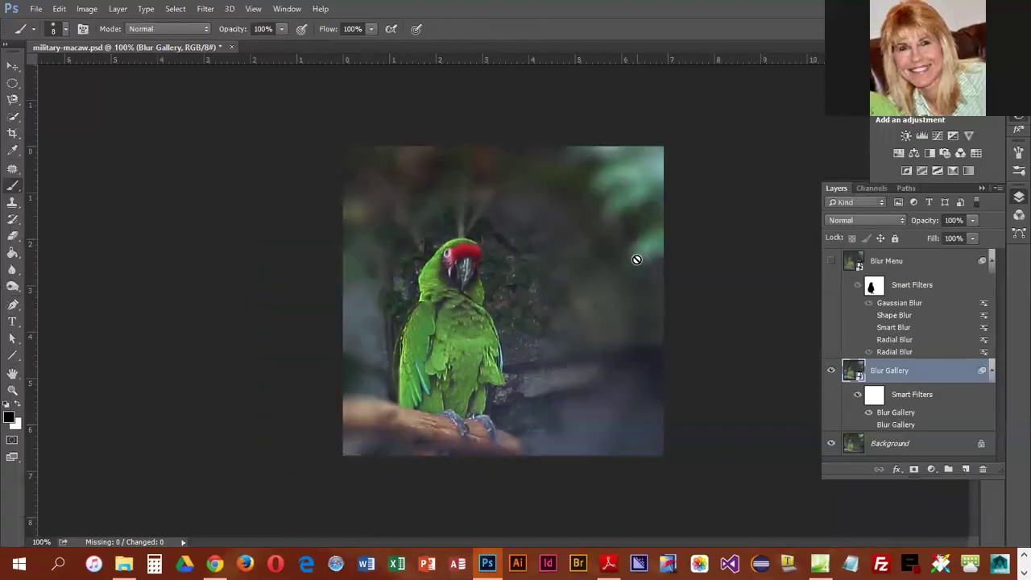
Show the hidden Field Blur smart filter again and start a Tilt-Shift blur on the Blur Gallery layer.
left_click(869, 424)
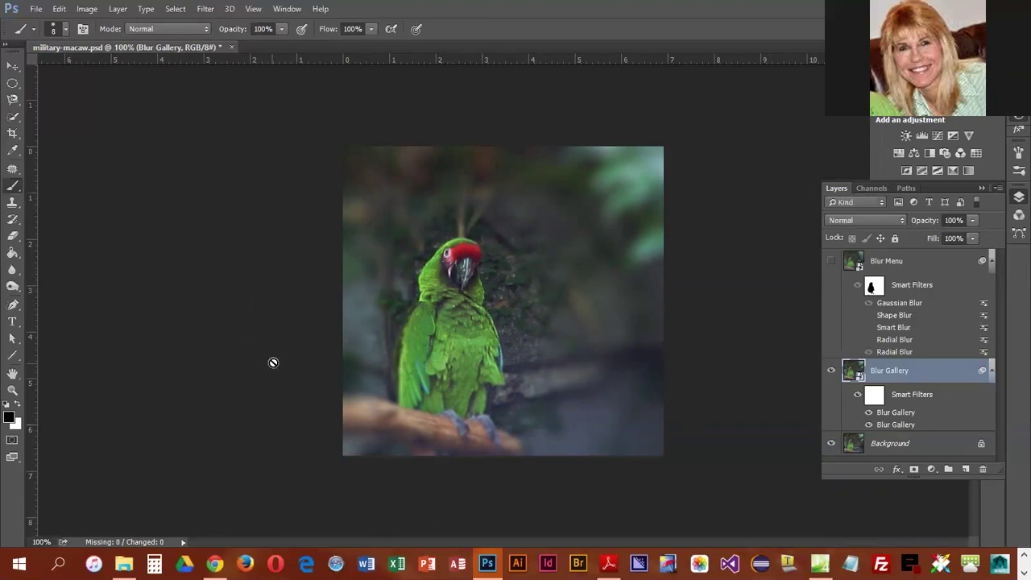
left_click(204, 9)
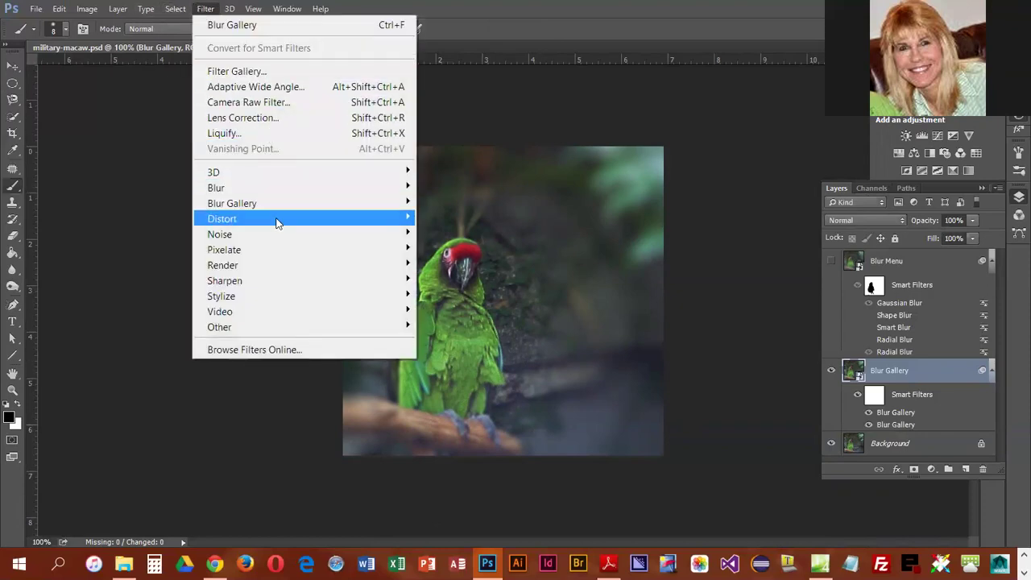
mouse_move(381, 208)
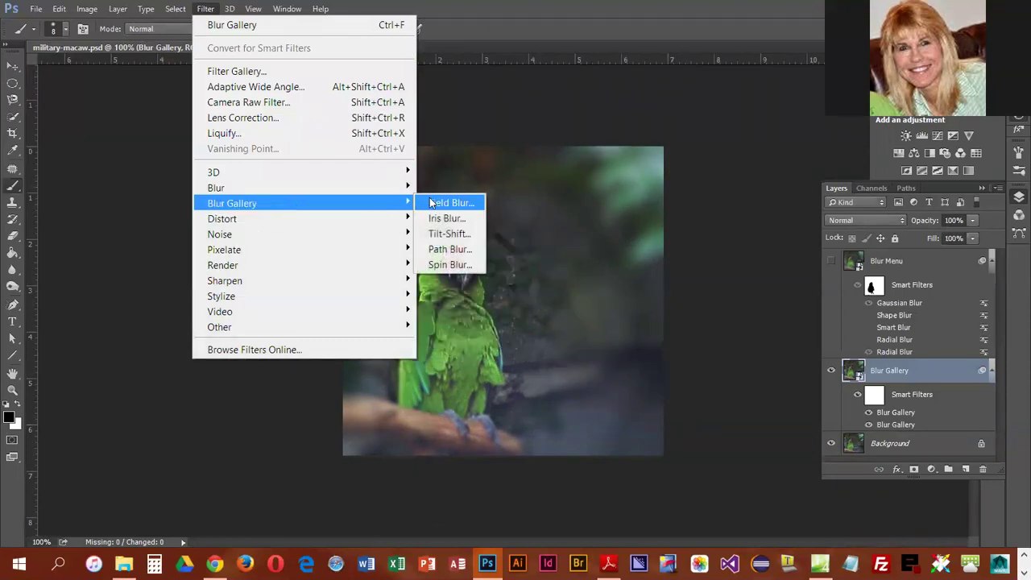
left_click(444, 233)
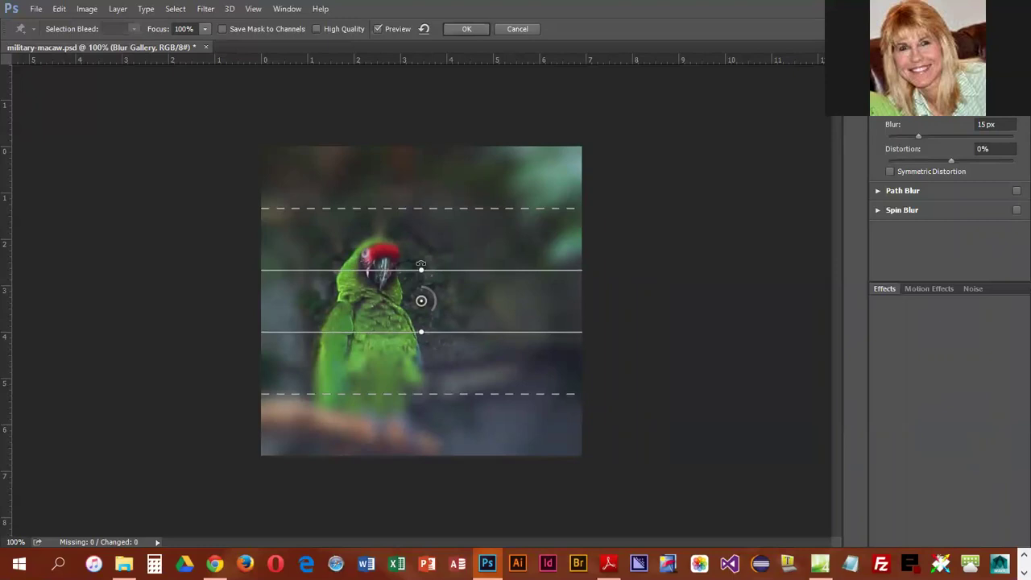
Move the Tilt-Shift pin onto the parrot's chest, rotate the band steeply along its body, and undo the accidental second pin.
left_click_drag(420, 264, 373, 345)
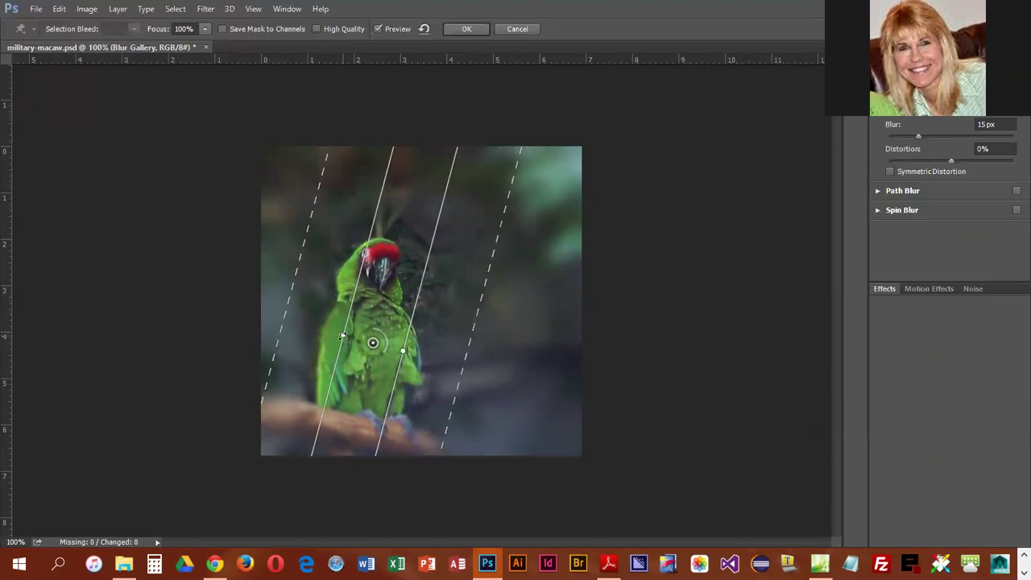
left_click_drag(342, 335, 343, 337)
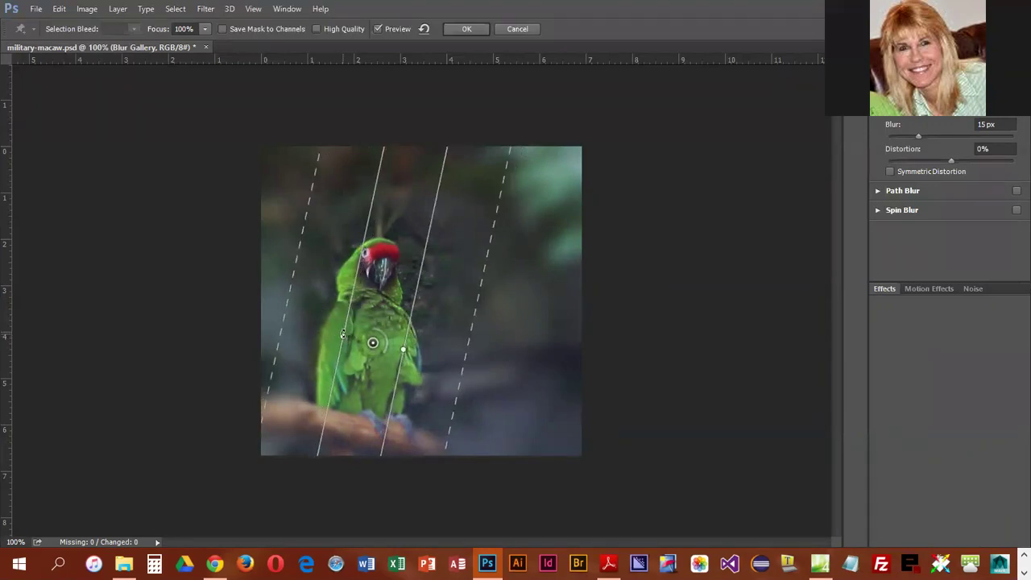
left_click_drag(419, 339, 422, 340)
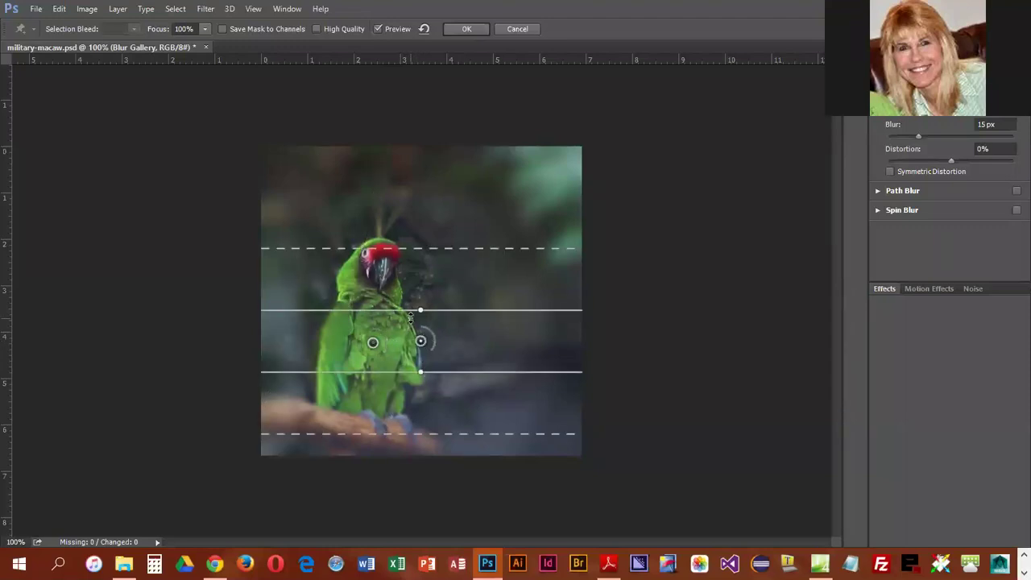
key("ctrl+z")
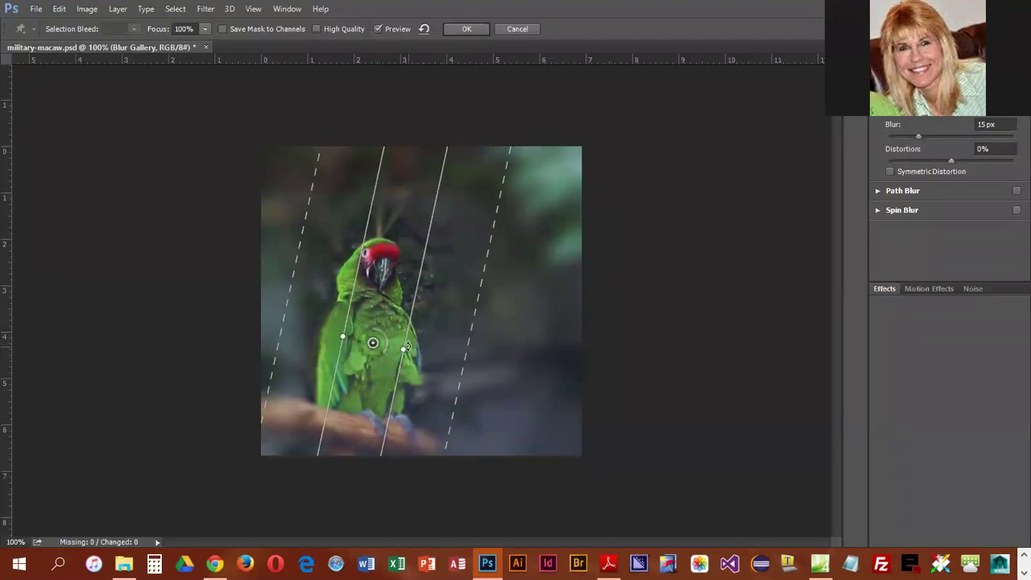
Tilt the Tilt-Shift band slightly more, widen its solid focus lines around the parrot, and pull both dashed transition lines inward.
left_click_drag(407, 347, 396, 349)
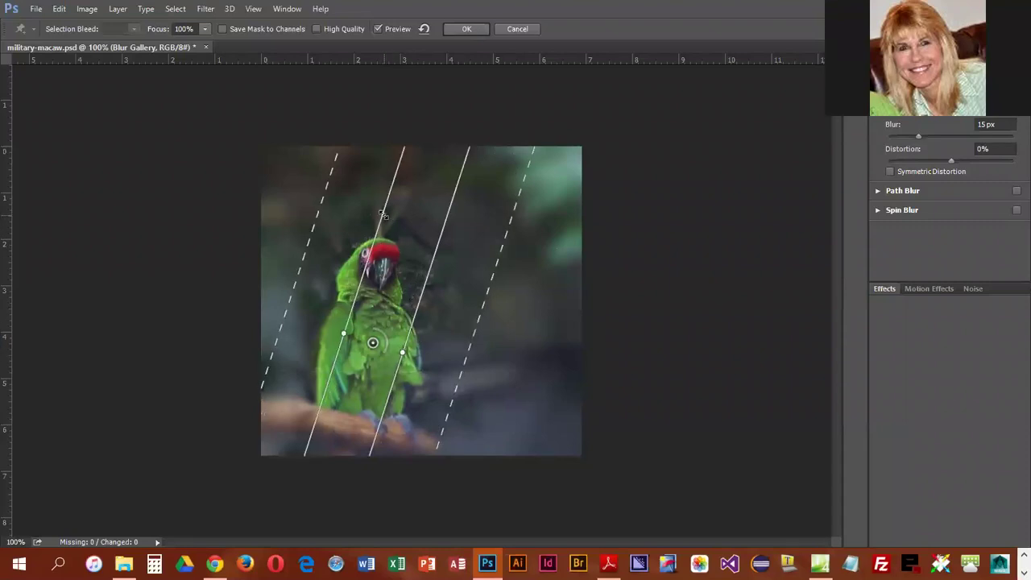
left_click_drag(383, 214, 374, 214)
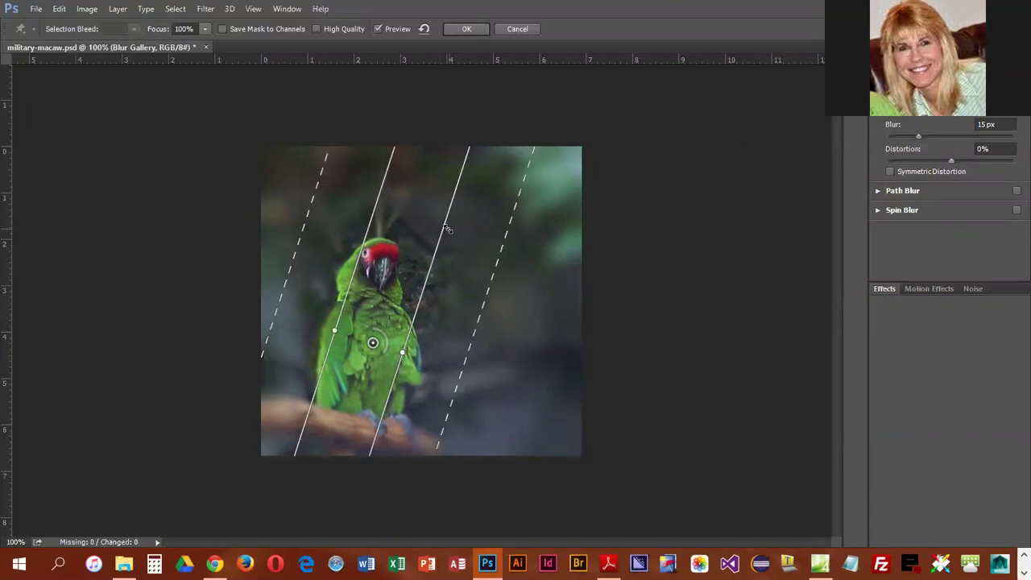
left_click_drag(444, 229, 445, 233)
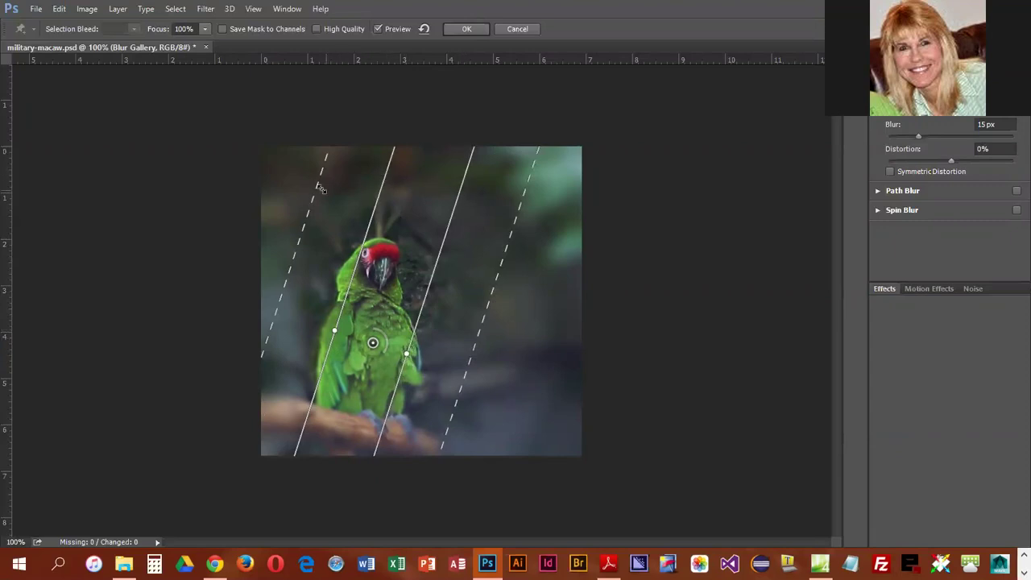
left_click_drag(309, 181, 332, 186)
left_click_drag(511, 234, 485, 228)
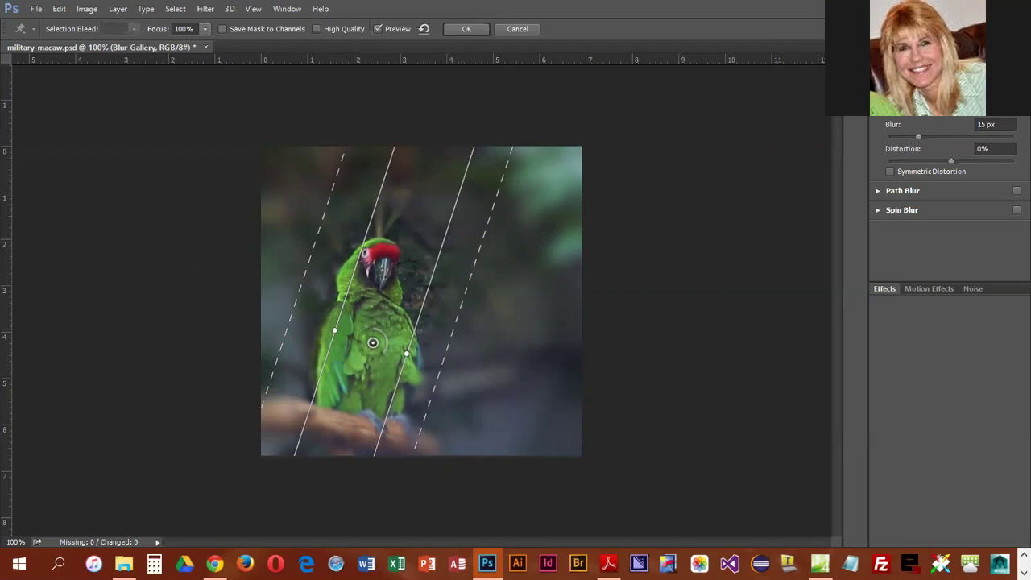
Add Field Blur to the Tilt-Shift, with one pin in the background above the parrot and an unblurred pin on its beak.
left_click(902, 62)
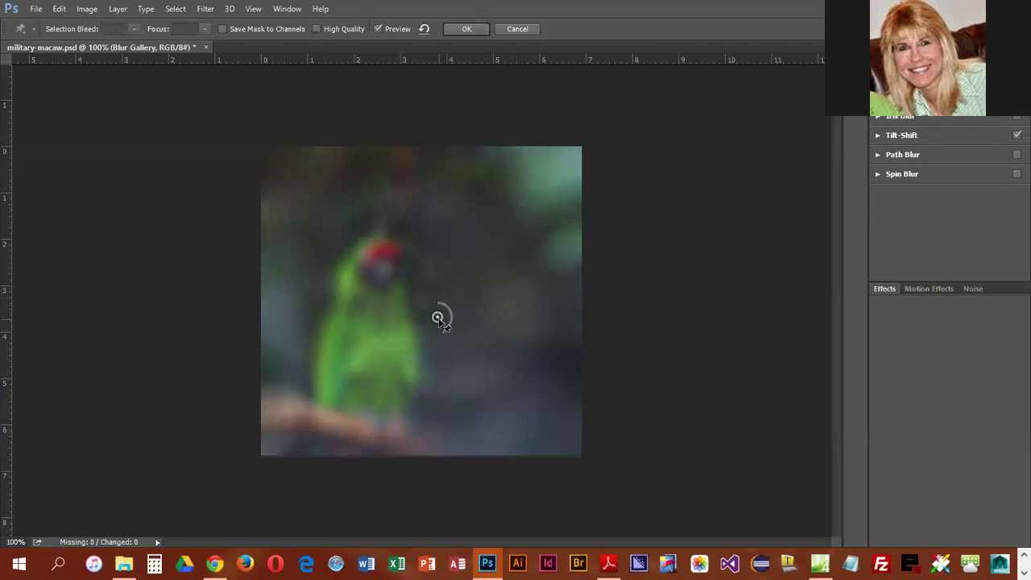
left_click_drag(441, 320, 434, 173)
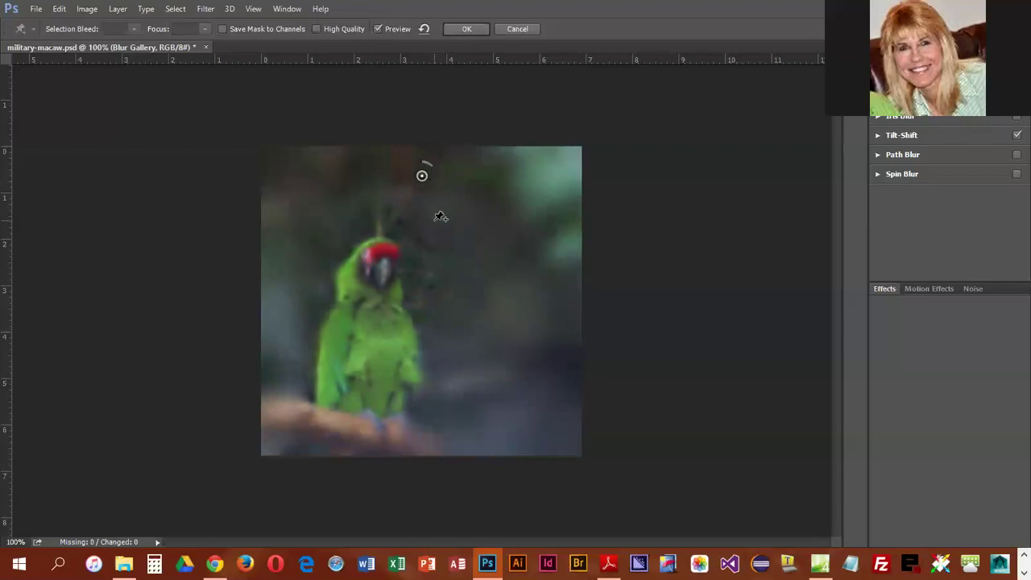
left_click(382, 268)
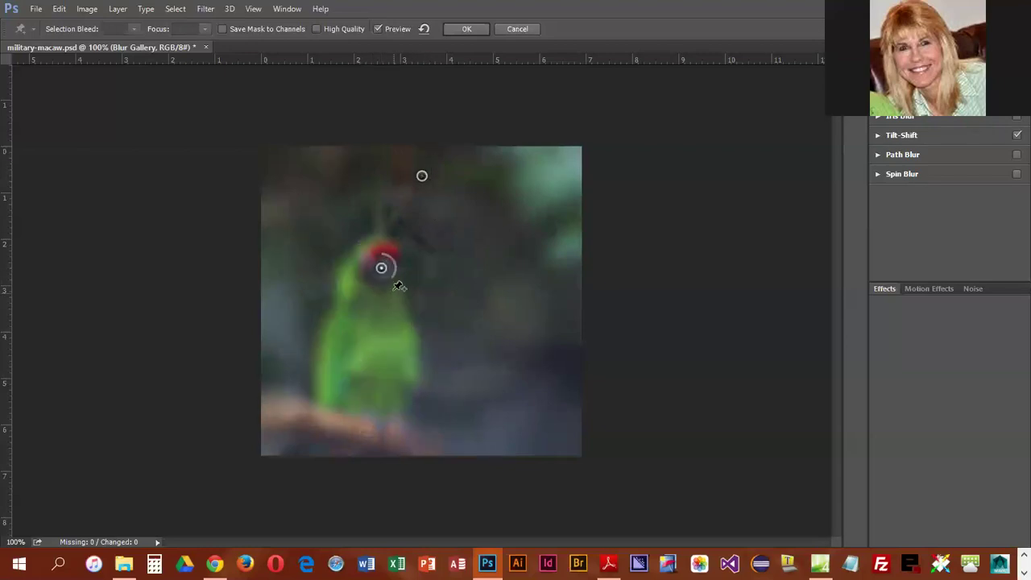
left_click_drag(391, 277, 384, 256)
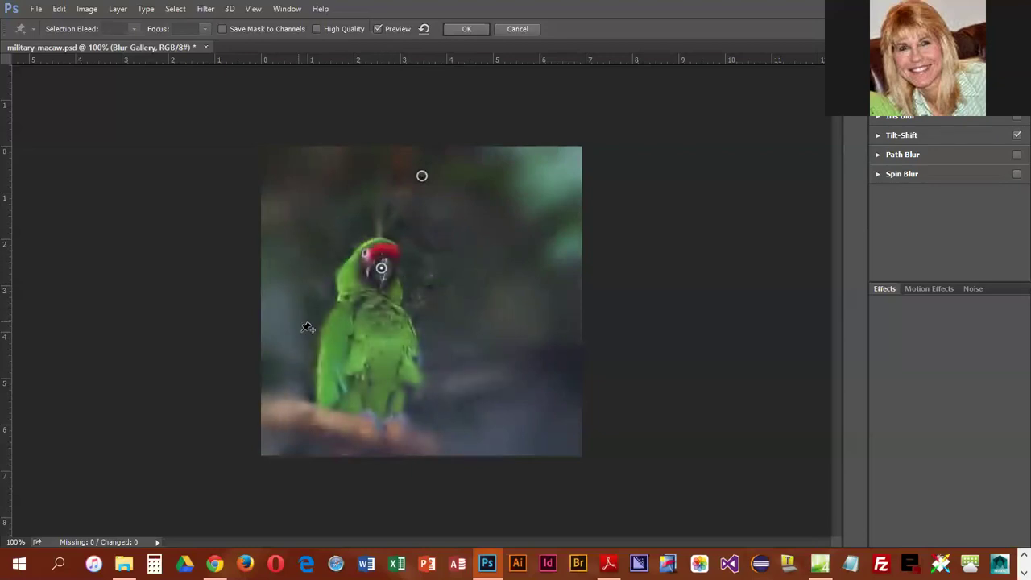
left_click(422, 176)
left_click_drag(432, 171, 427, 211)
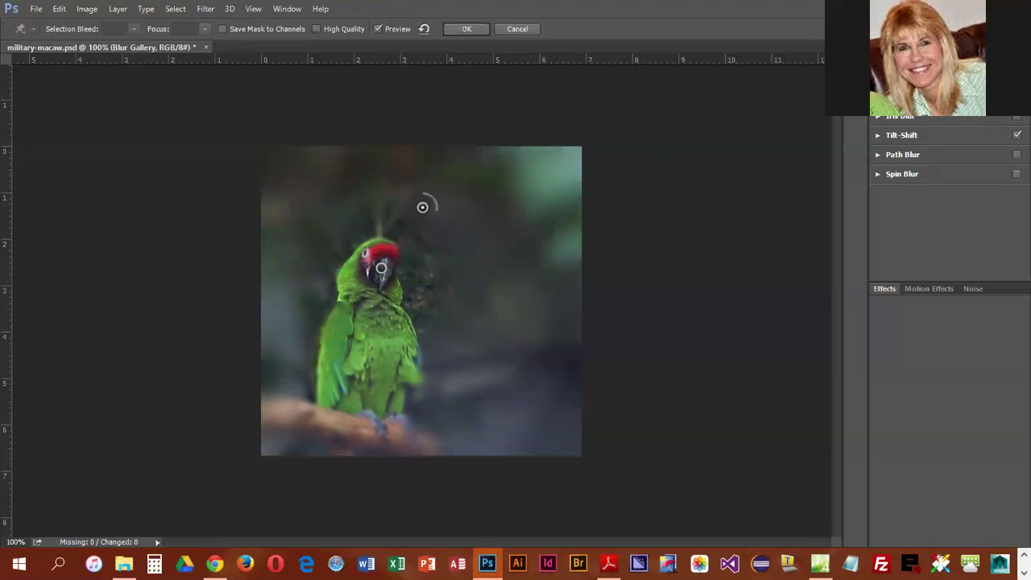
Apply the combined Tilt-Shift and Field Blur to the Blur Gallery layer, and hide the two older Blur Gallery smart filters beneath it.
left_click(472, 30)
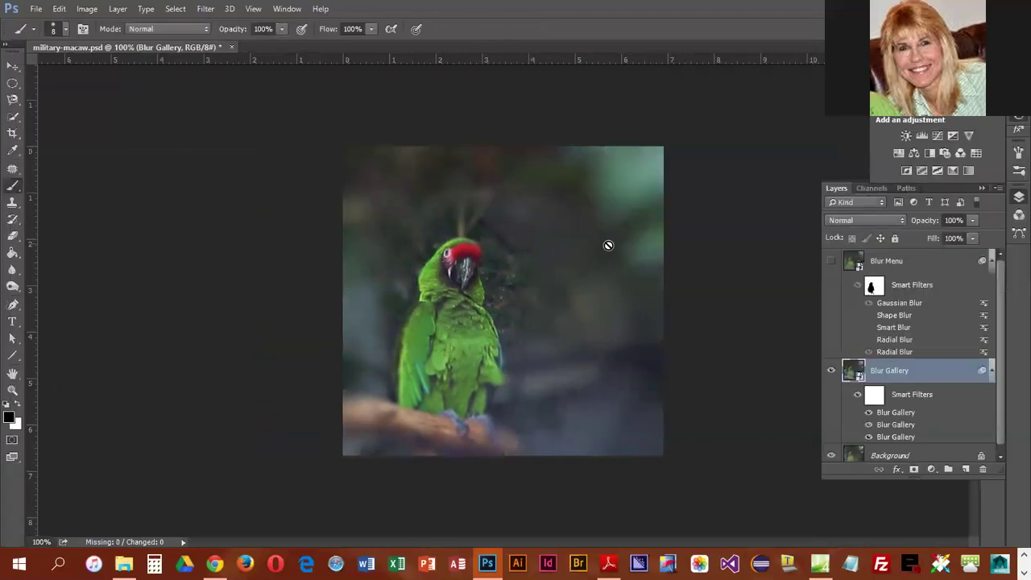
left_click(868, 437)
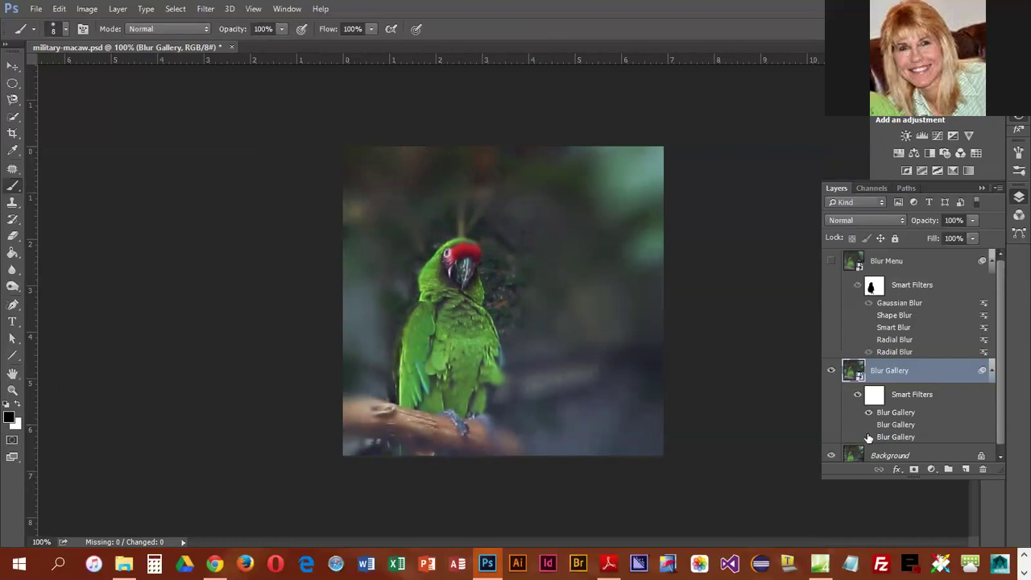
Compare the three Blur Gallery smart filters by switching their visibility on and off, ending with only the topmost one shown.
left_click(869, 412)
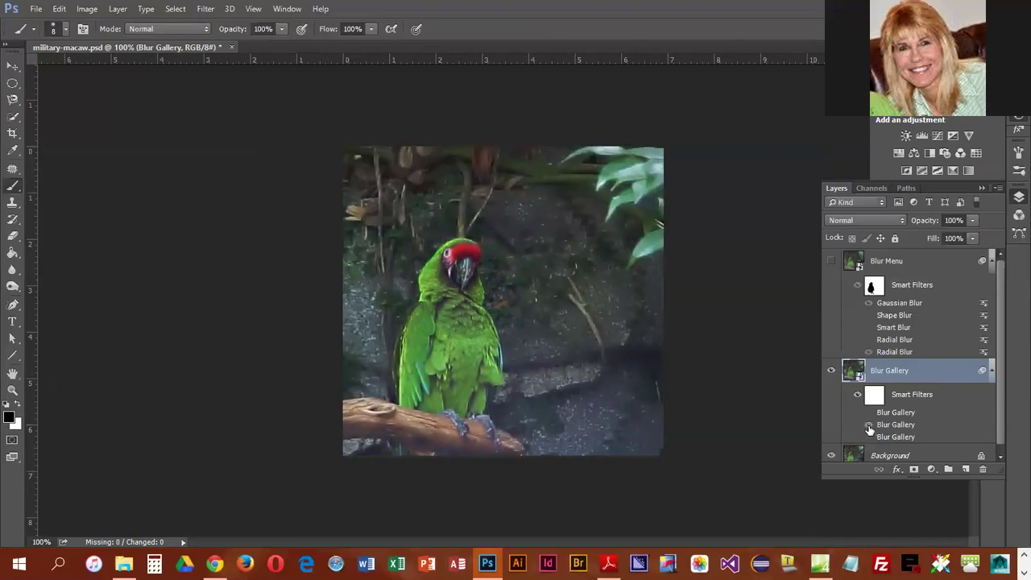
left_click(869, 425)
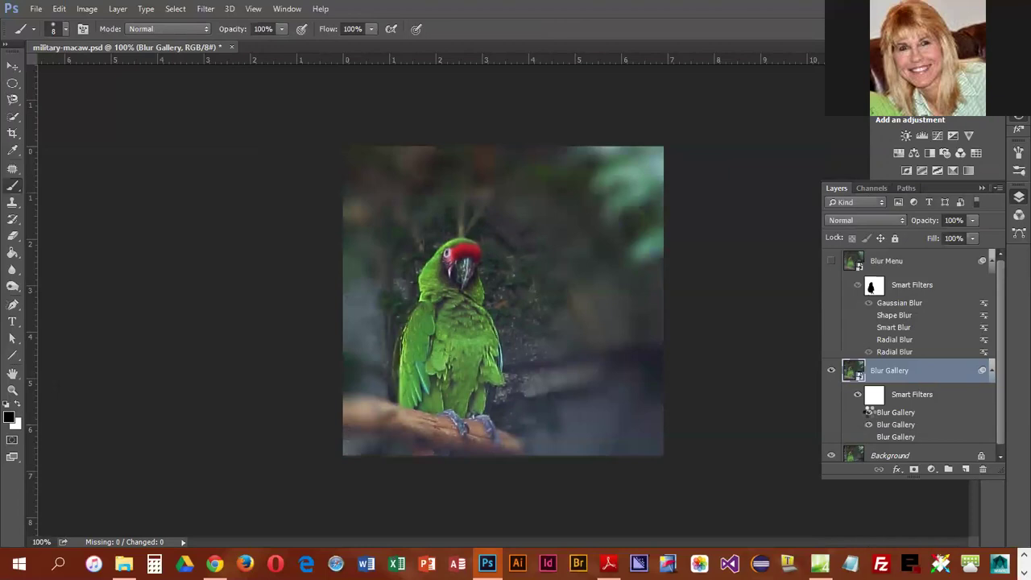
left_click(868, 412)
left_click(869, 436)
left_click(869, 436)
left_click(869, 436)
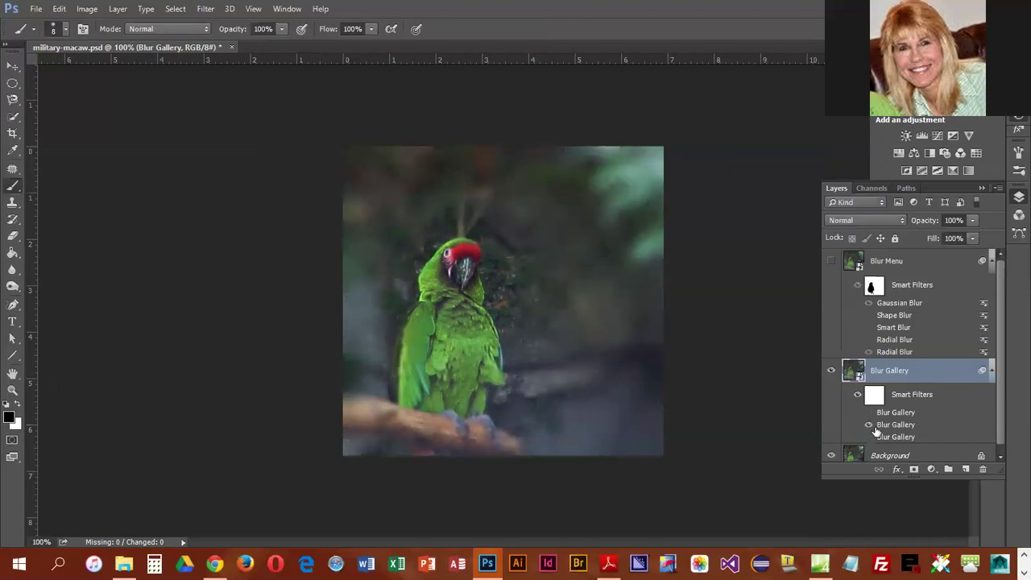
left_click(869, 411)
left_click(869, 425)
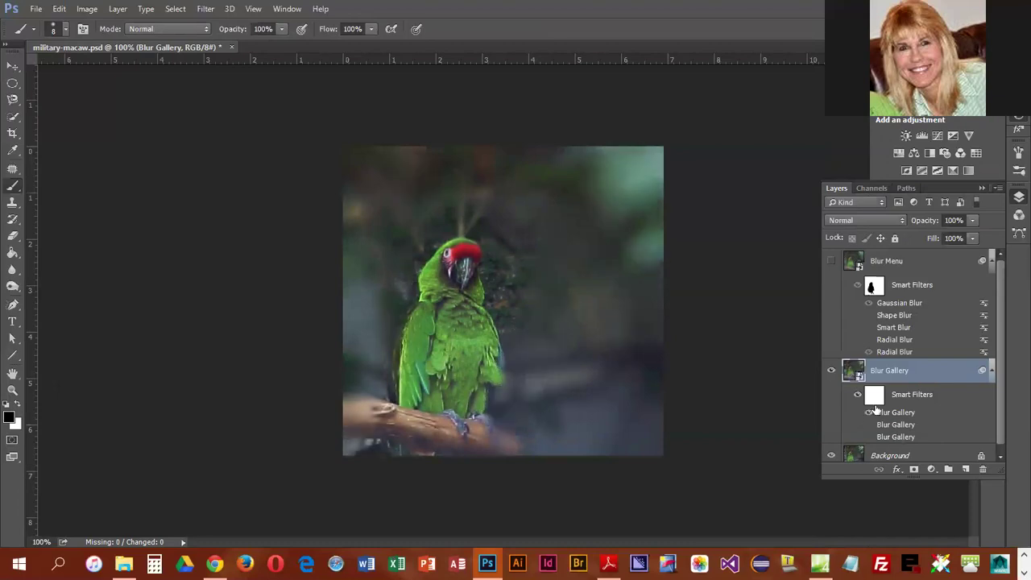
Save the changes to military-macaw.psd.
scroll(874, 413, "down", 1)
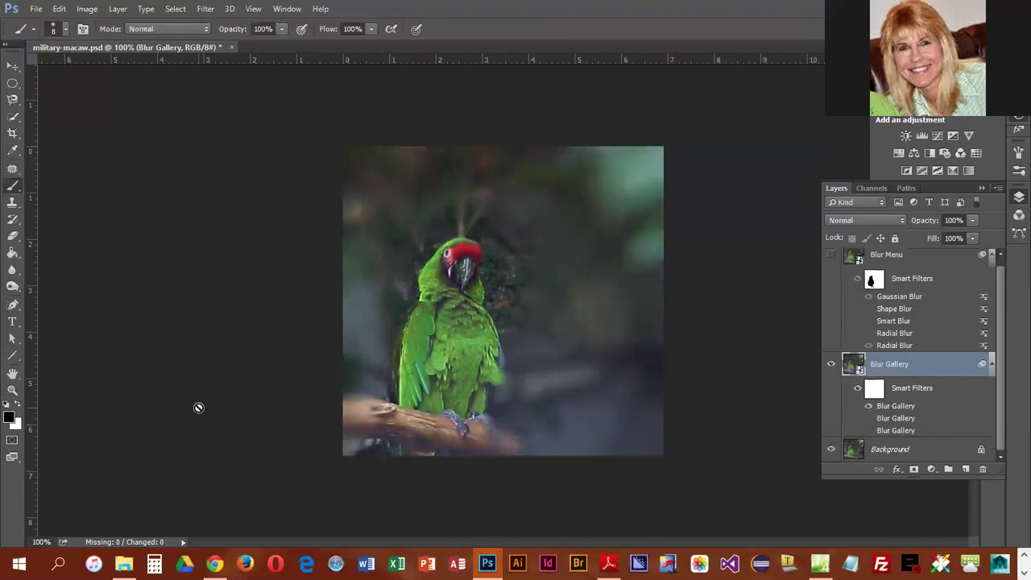
left_click(36, 8)
left_click(65, 170)
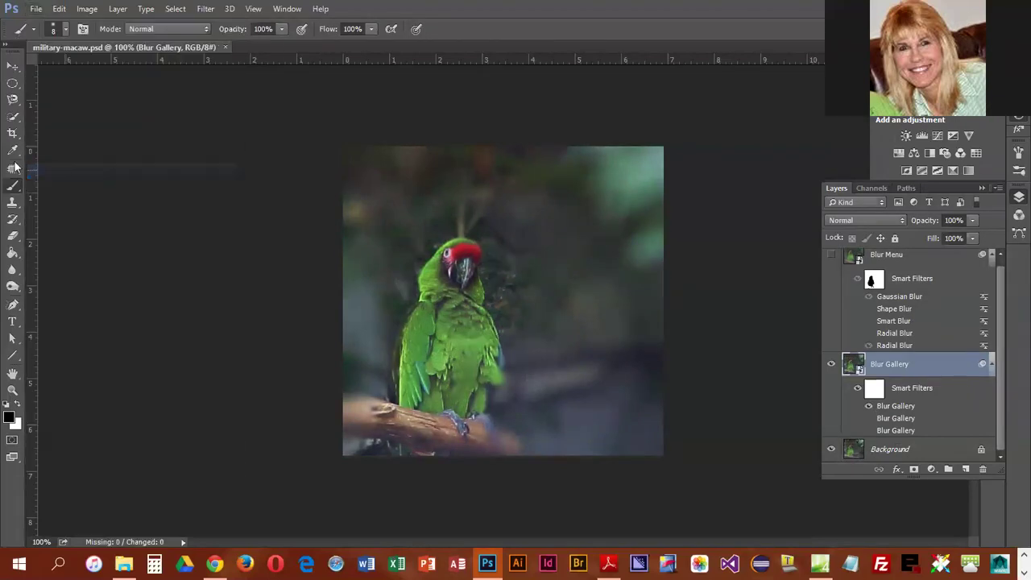